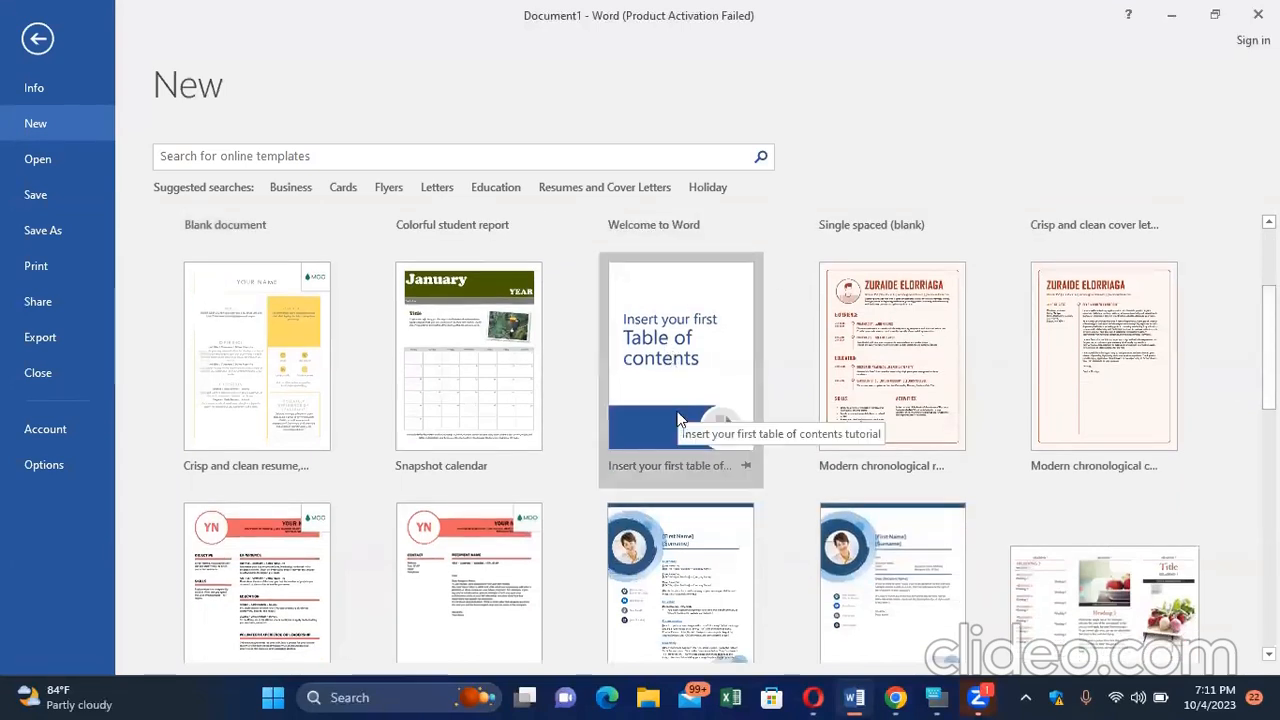
# Create a document from the "Insert your first table of contents tutorial" template
pyautogui.click(668, 368)
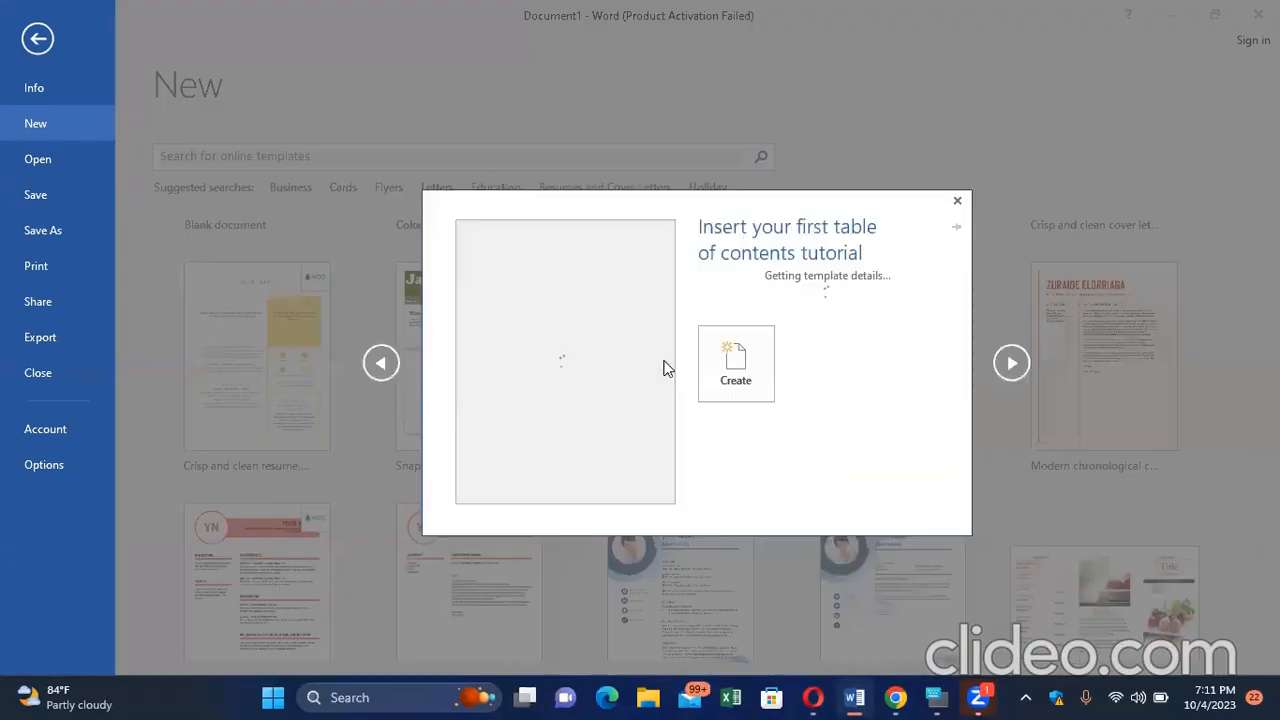
pyautogui.click(736, 444)
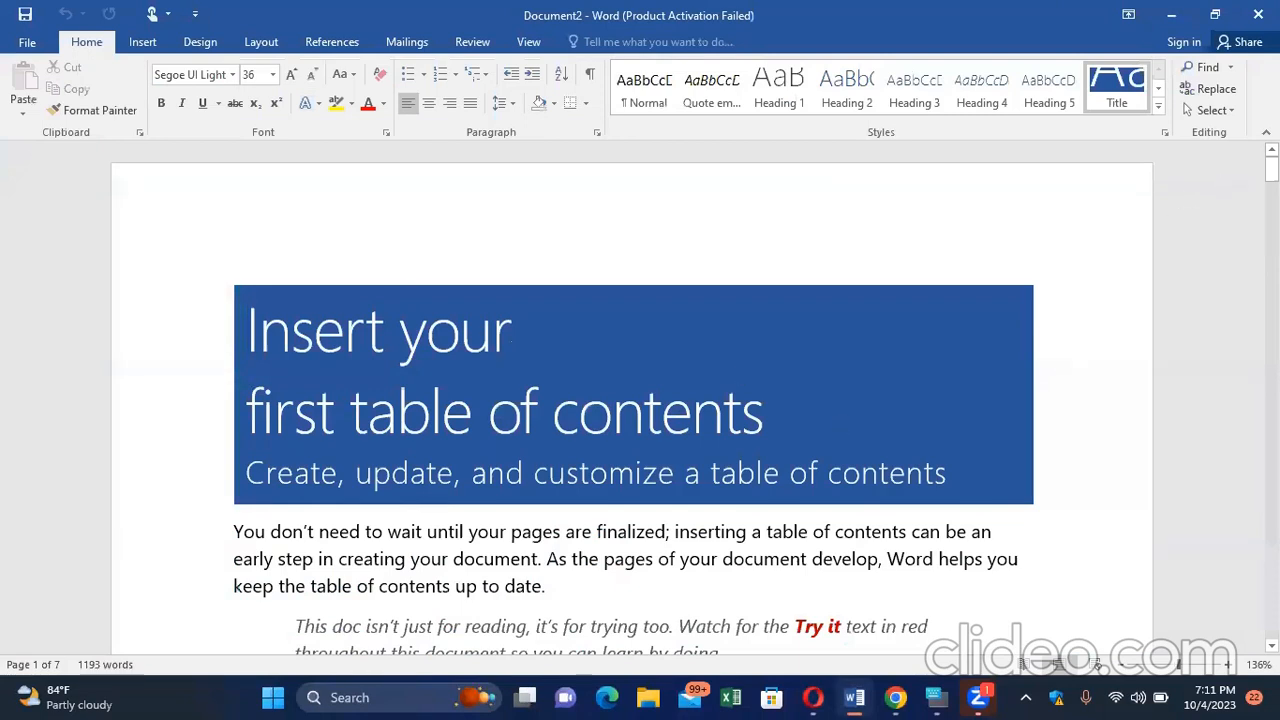
pyautogui.moveTo(1268, 163)
pyautogui.mouseDown()
pyautogui.moveTo(1268, 570)
pyautogui.moveTo(1268, 163)
pyautogui.mouseUp()
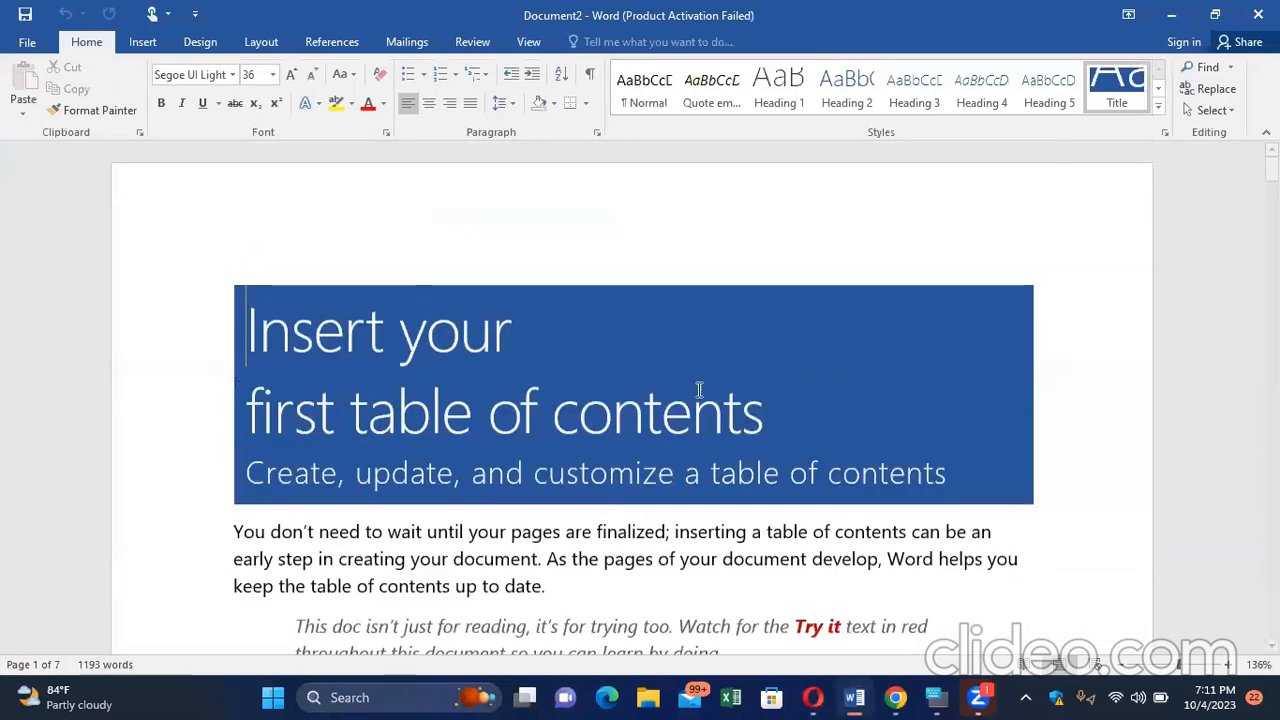
# Replace the words "Insert your" on the first line of the title banner with "Lecture no 3"
pyautogui.click(558, 332)
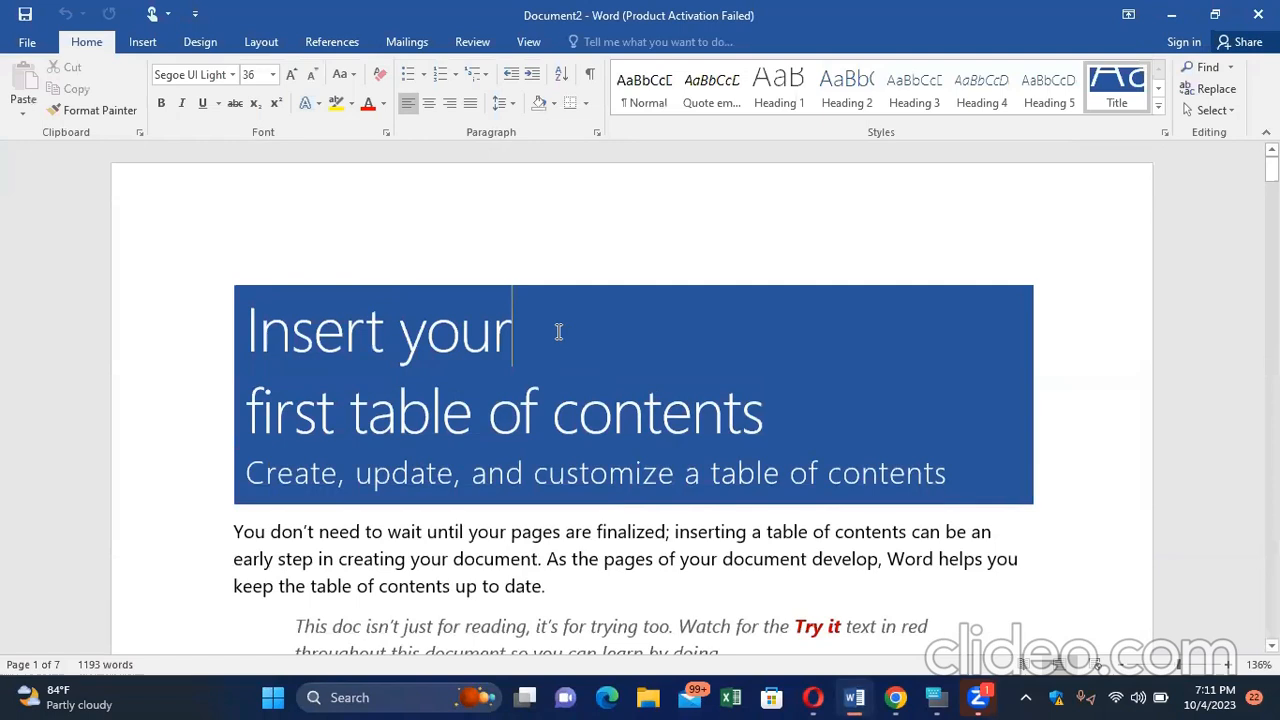
pyautogui.press('BackSpace')
pyautogui.press('BackSpace')
pyautogui.press('BackSpace')
pyautogui.press('BackSpace')
pyautogui.press('BackSpace')
pyautogui.press('BackSpace')
pyautogui.press('BackSpace')
pyautogui.press('BackSpace')
pyautogui.press('BackSpace')
pyautogui.press('BackSpace')
pyautogui.press('BackSpace')
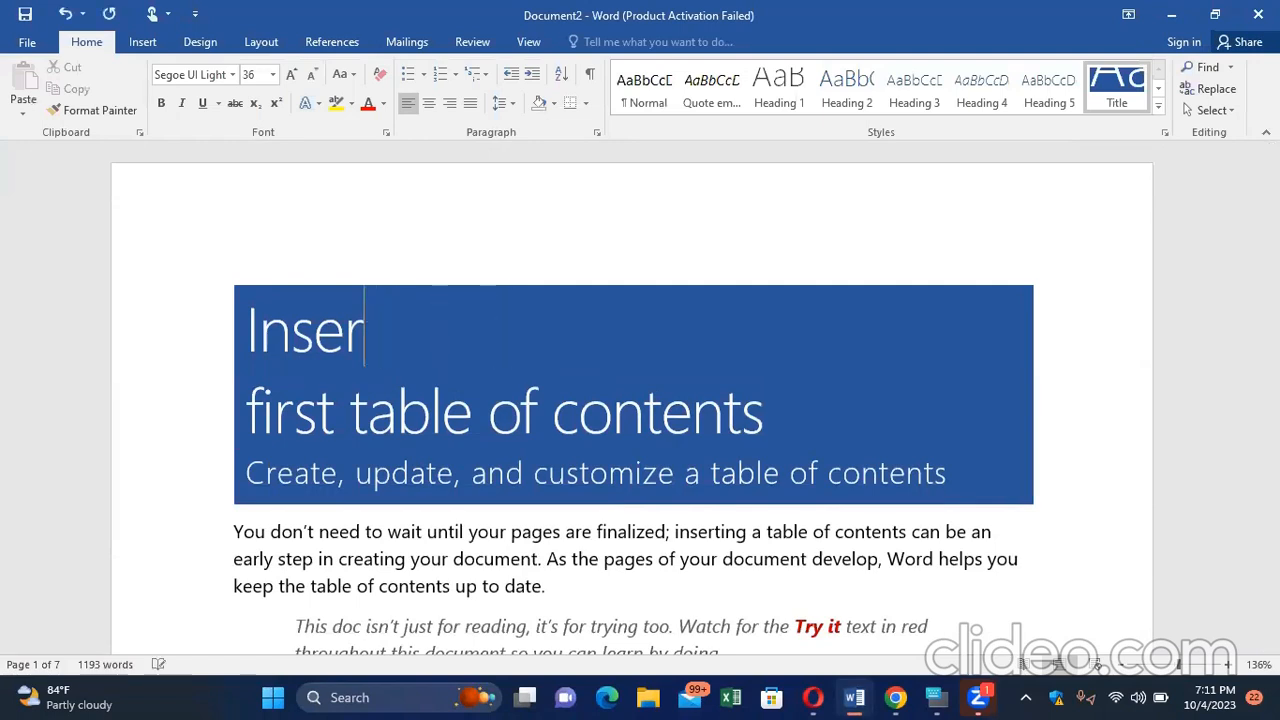
pyautogui.write('lectur')
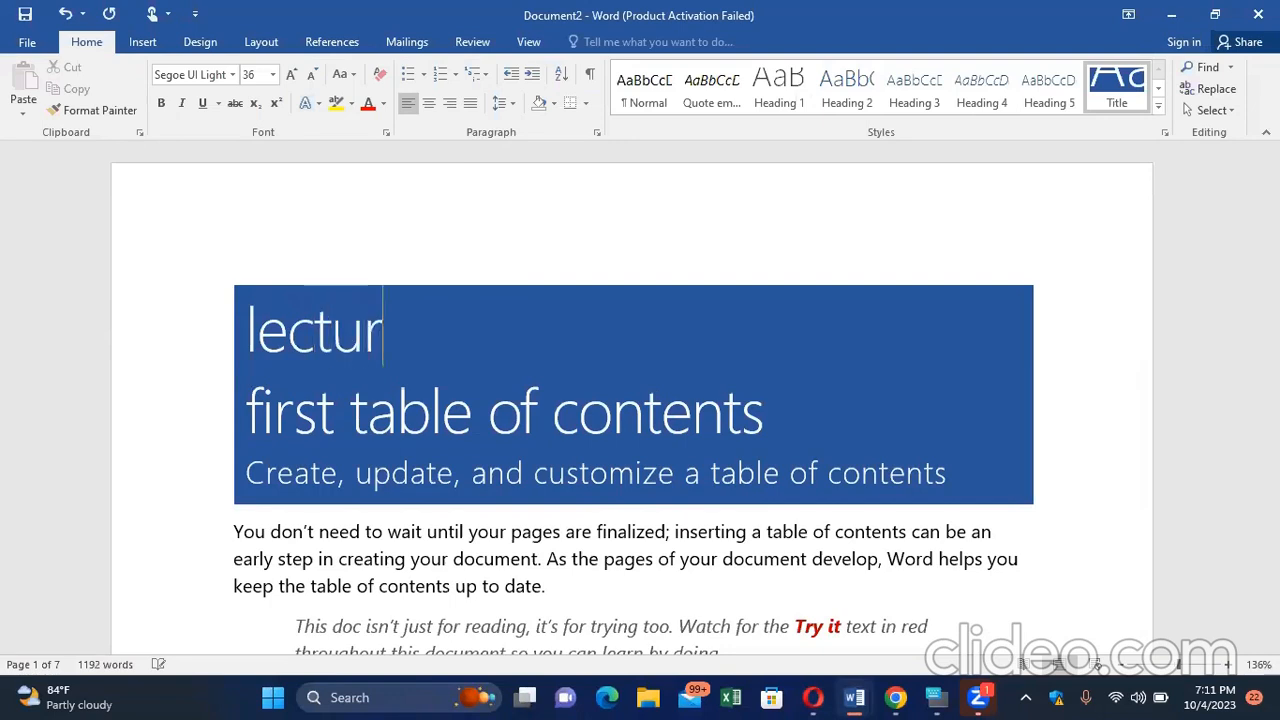
pyautogui.write('e no 3')
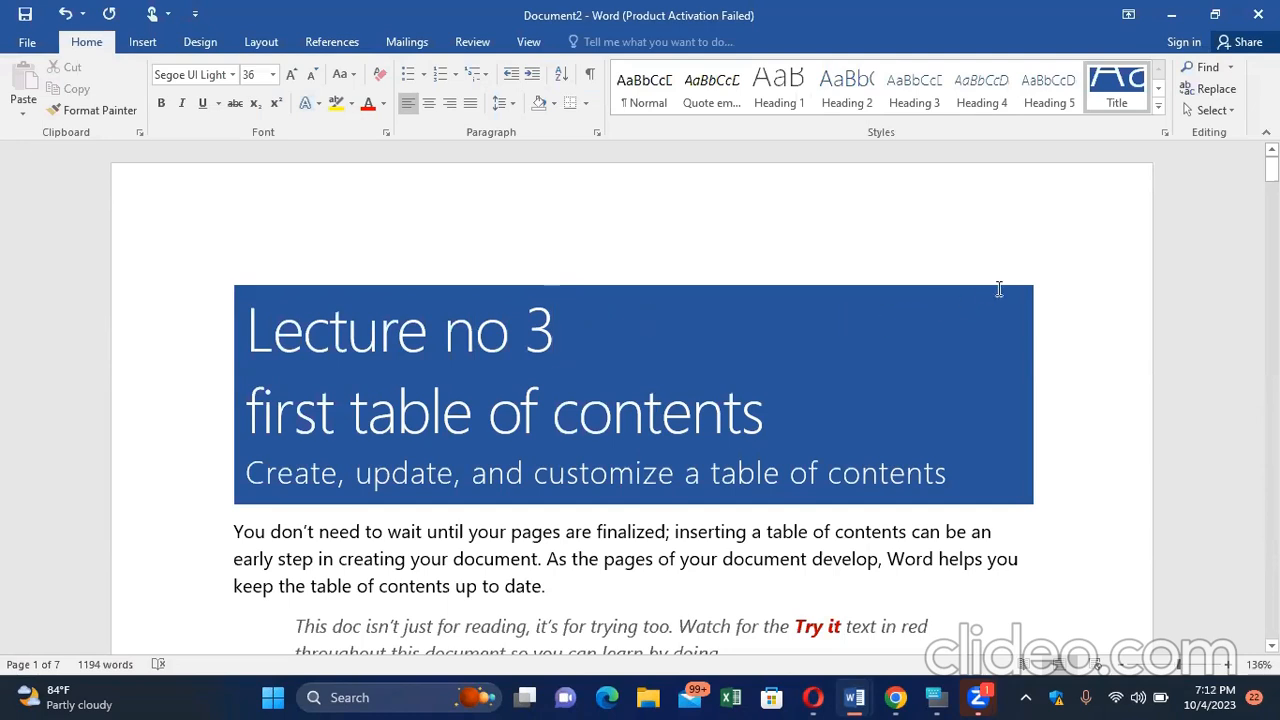
pyautogui.moveTo(1038, 292); pyautogui.dragTo(1021, 292)
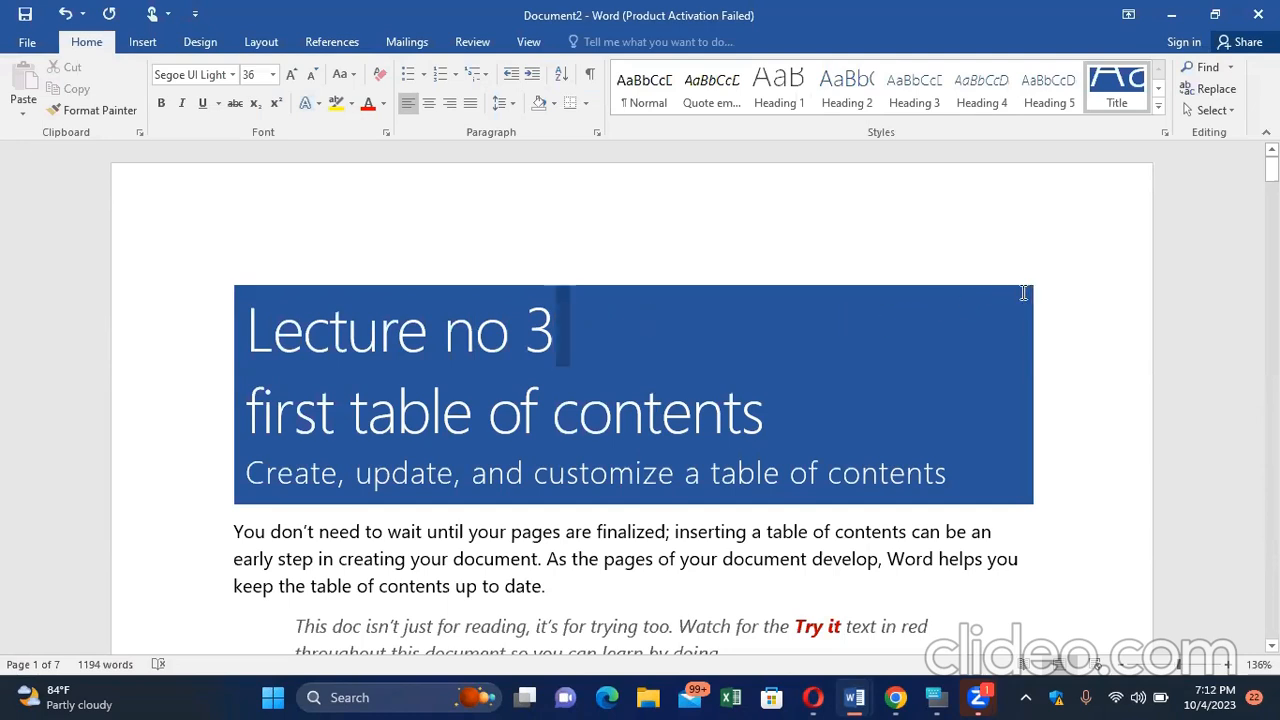
pyautogui.click(256, 290)
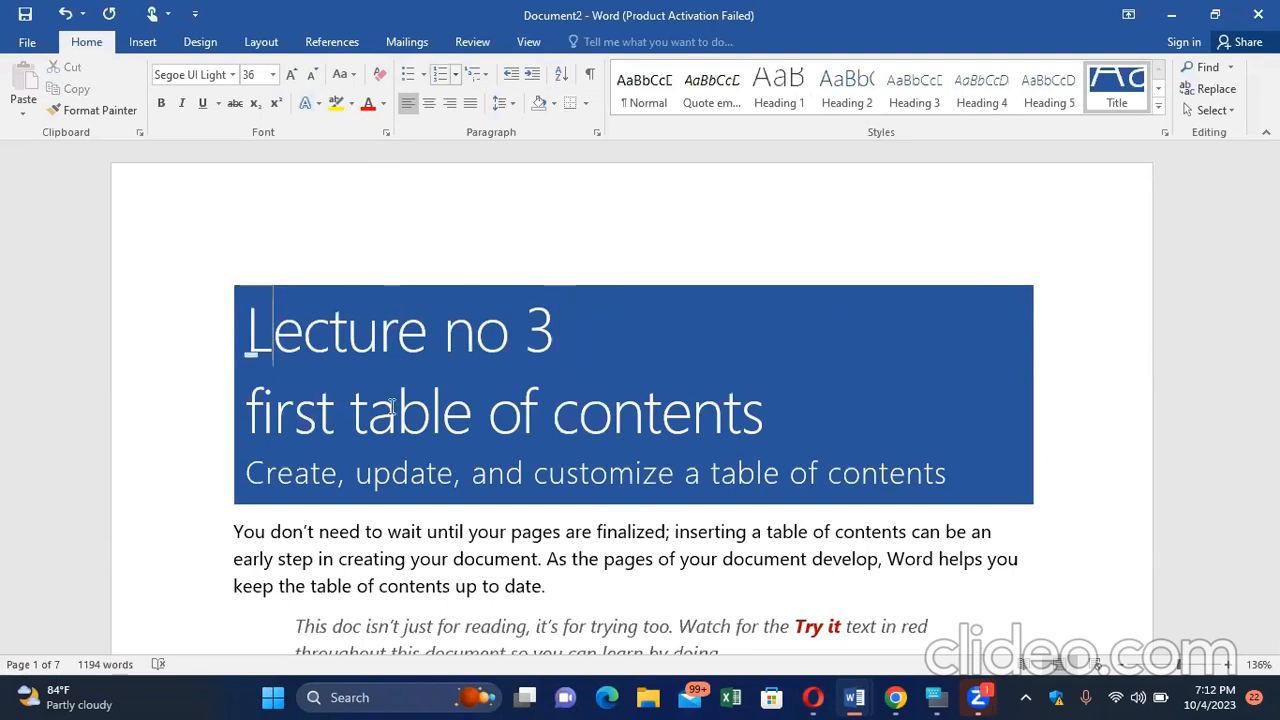
pyautogui.scroll(-10, 513, 486)
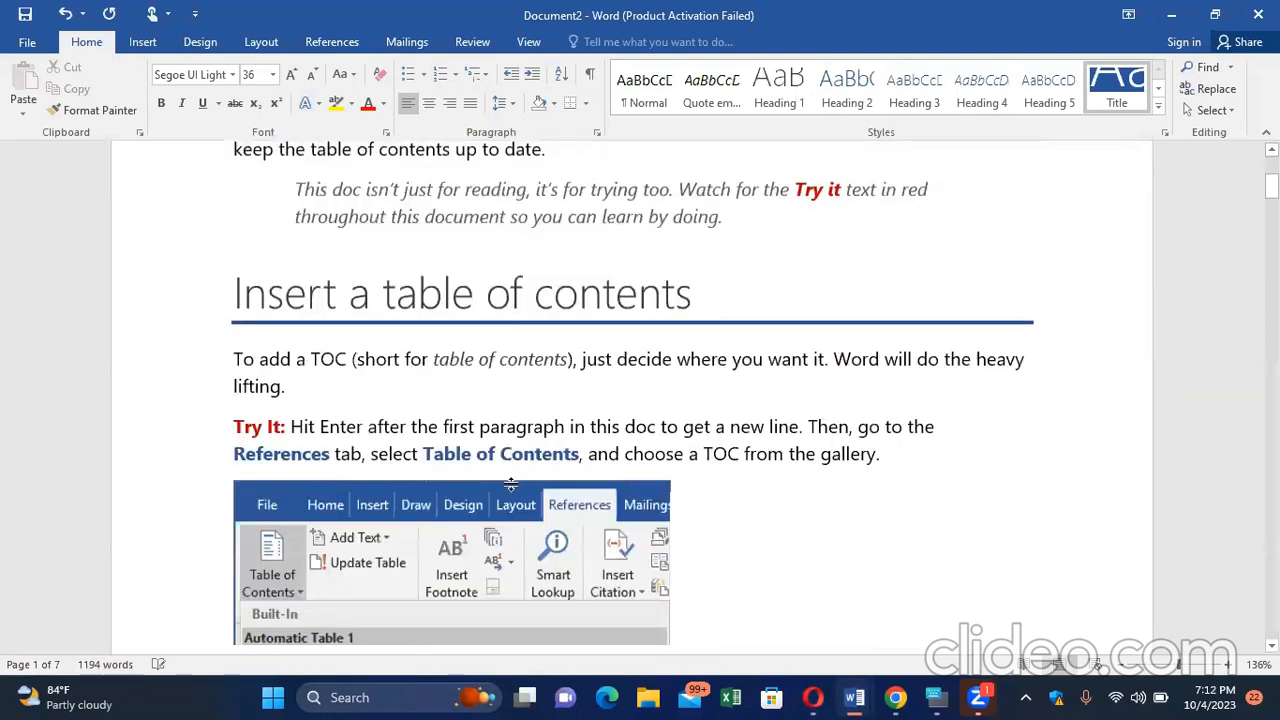
pyautogui.scroll(-4, 511, 487)
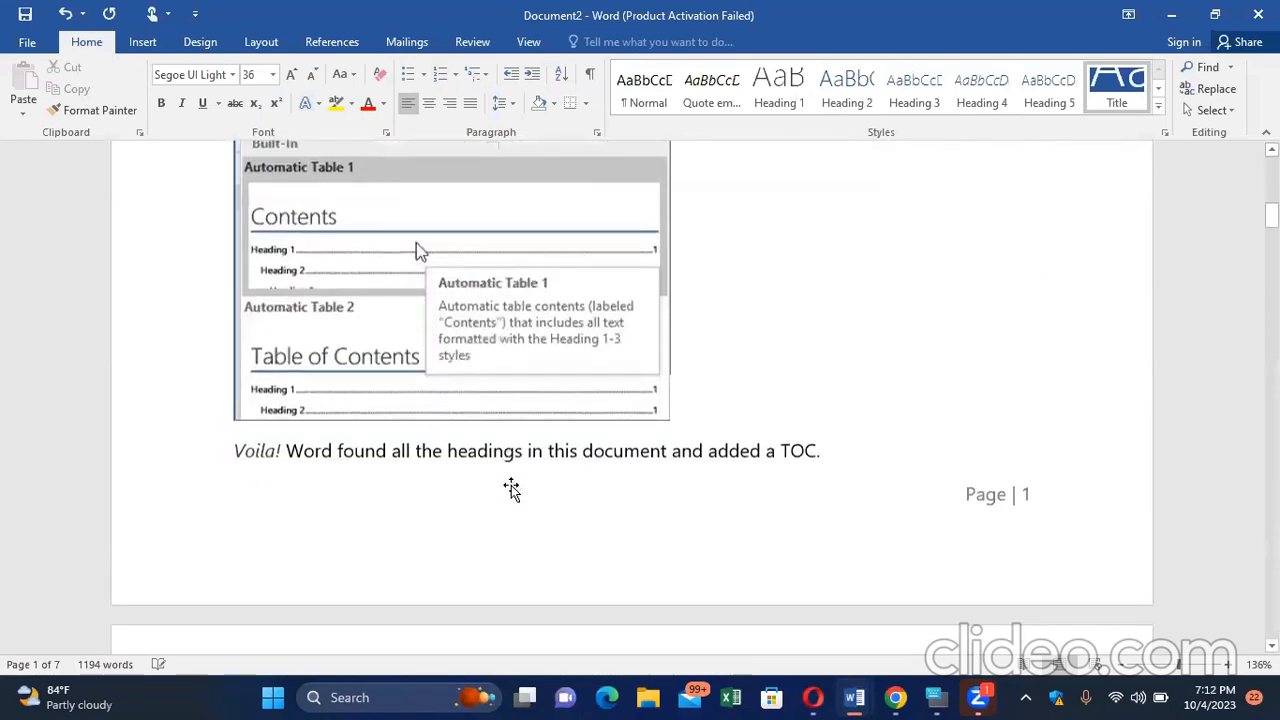
pyautogui.scroll(15, 511, 487)
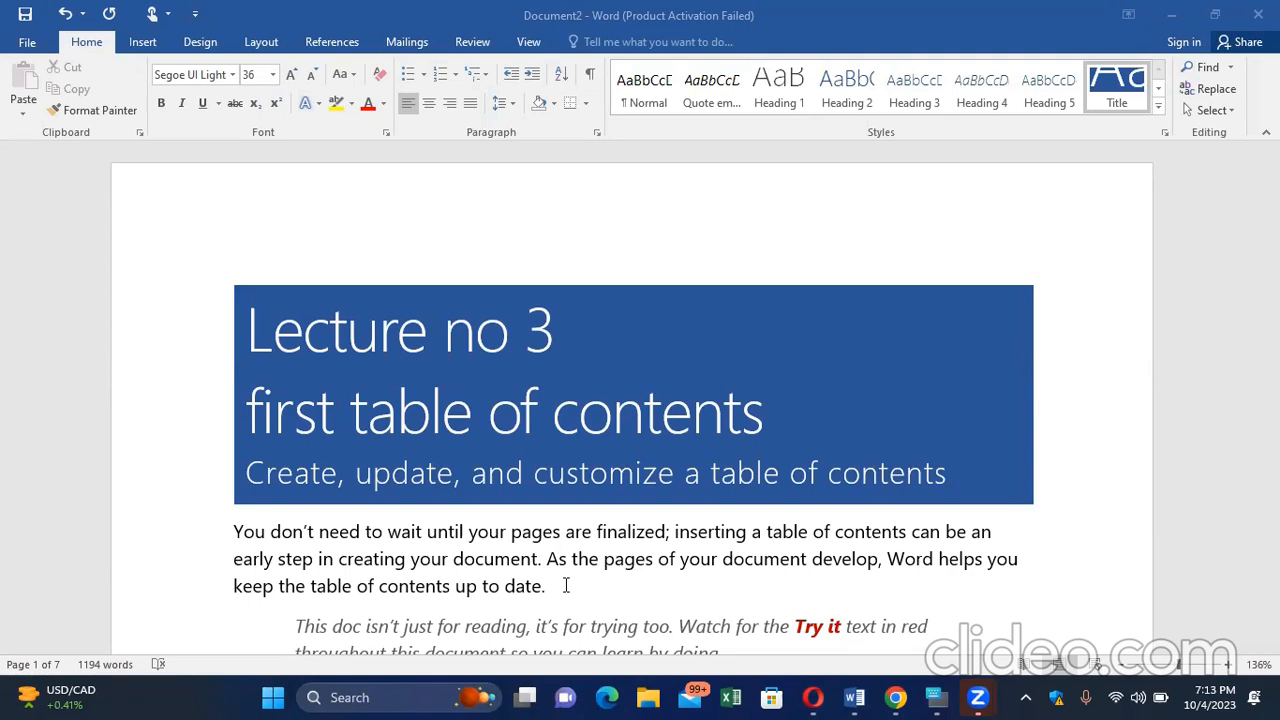
# Browse the new document templates and create a document from the "World's Best award certificate" template
pyautogui.click(25, 15)
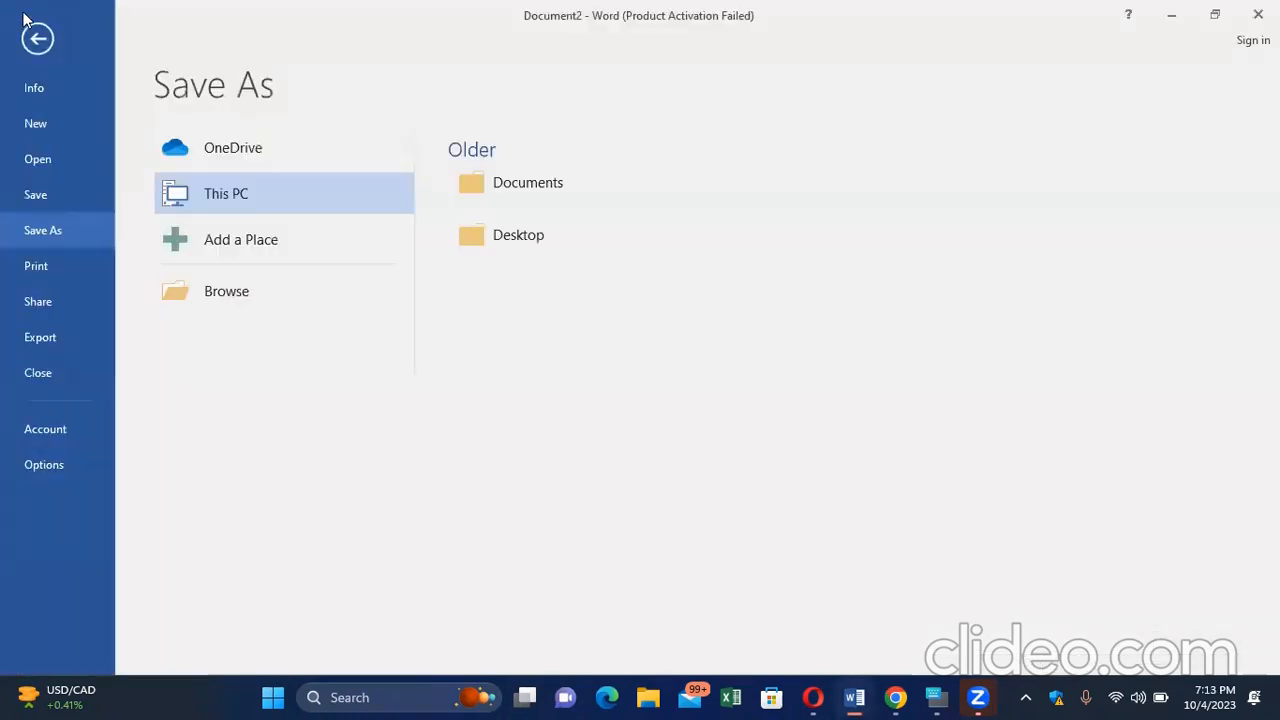
pyautogui.click(43, 127)
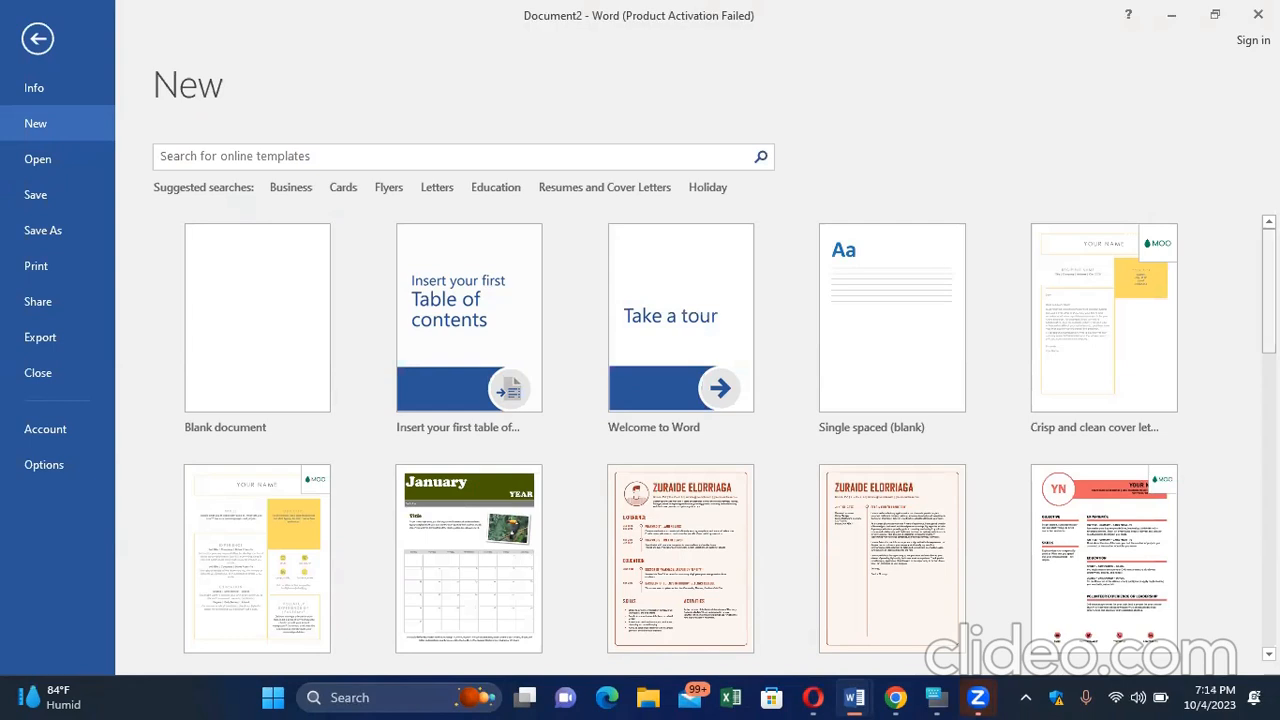
pyautogui.scroll(-3, 680, 440)
pyautogui.scroll(-1, 680, 440)
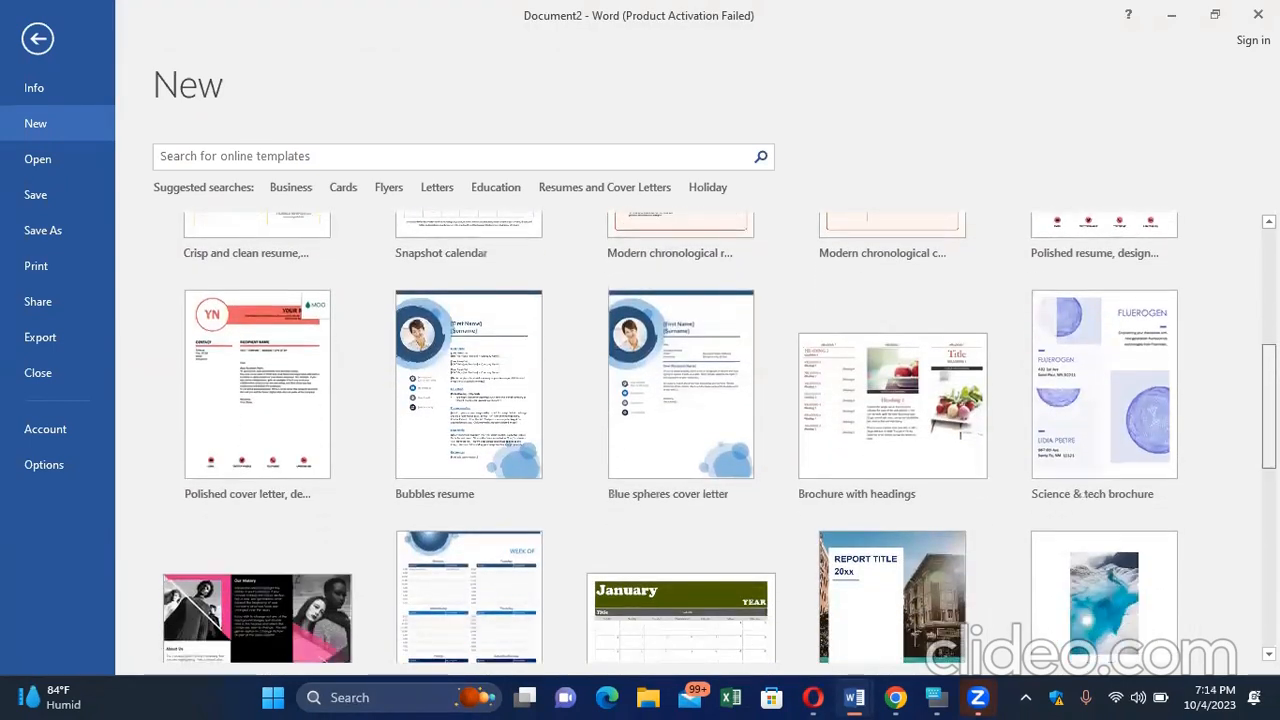
pyautogui.scroll(-2, 680, 440)
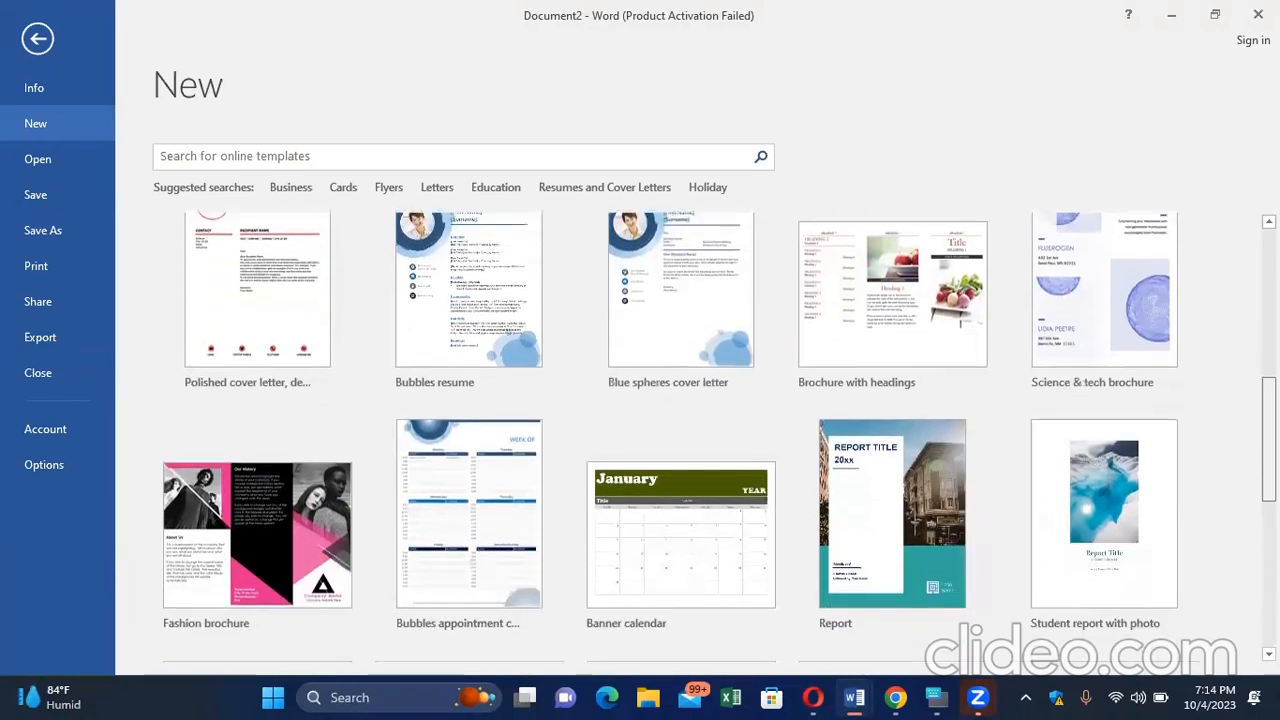
pyautogui.scroll(-1, 786, 397)
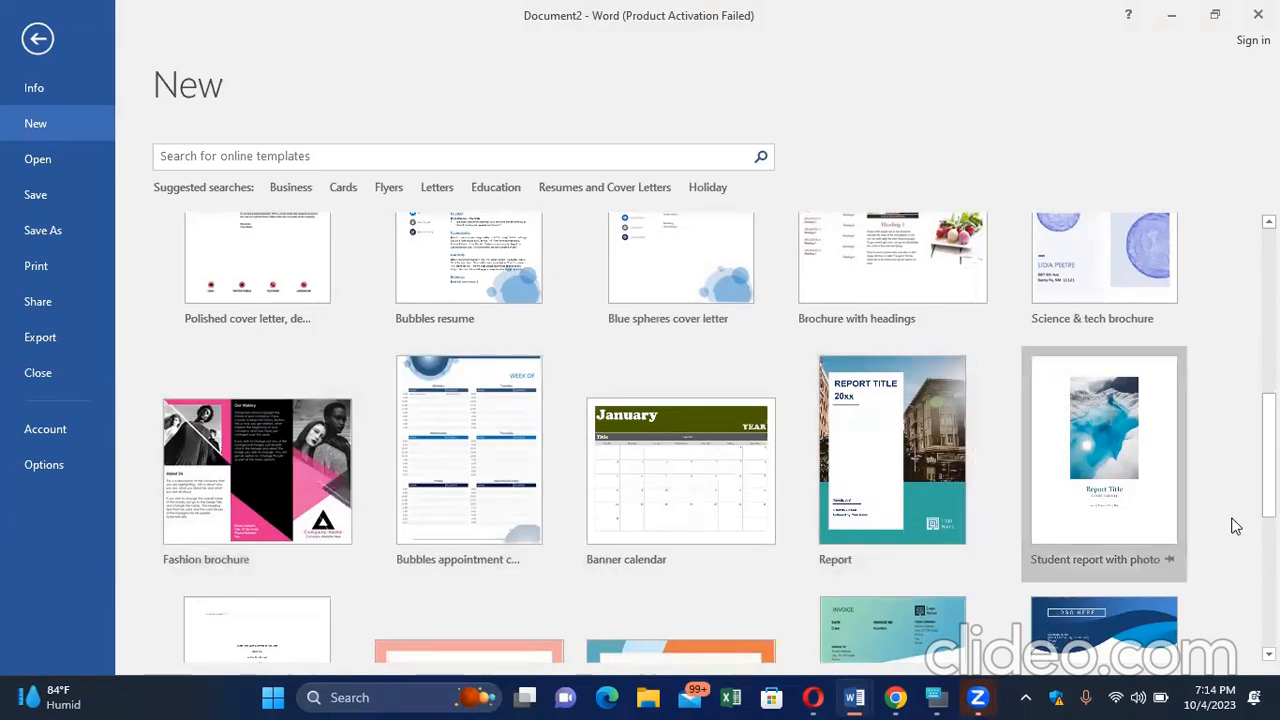
pyautogui.scroll(-2, 1266, 470)
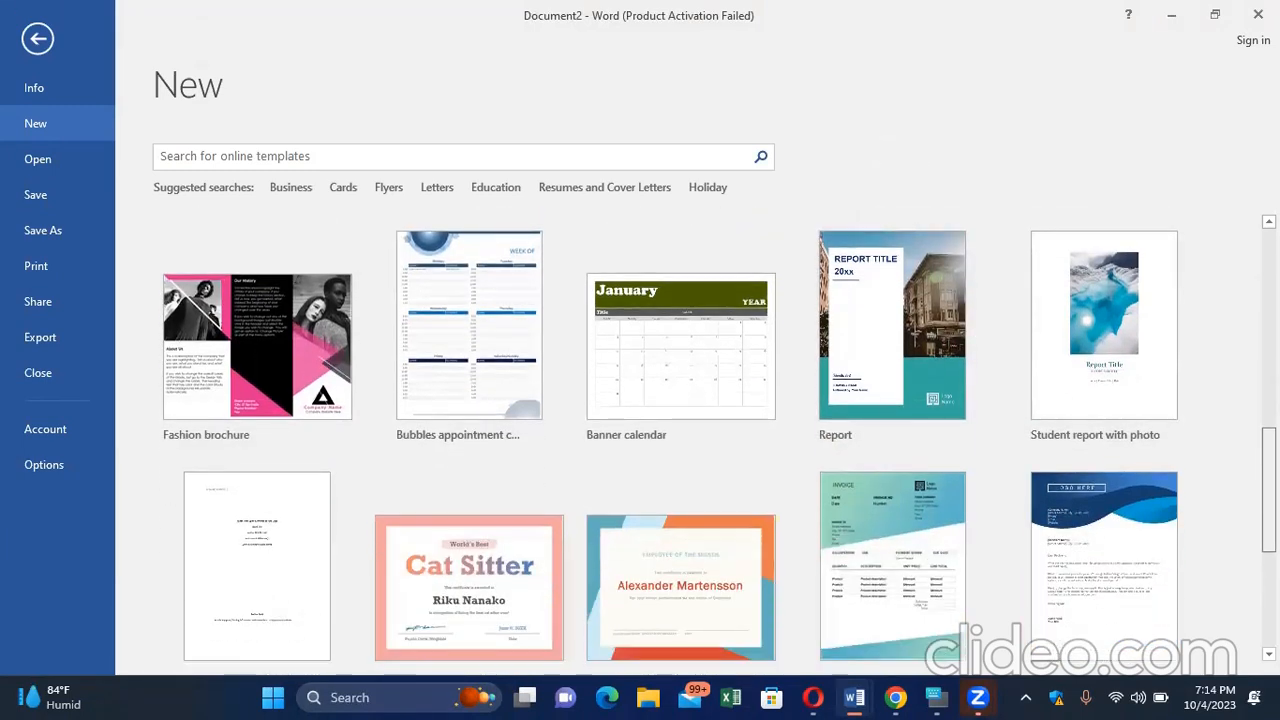
pyautogui.scroll(-1, 1266, 470)
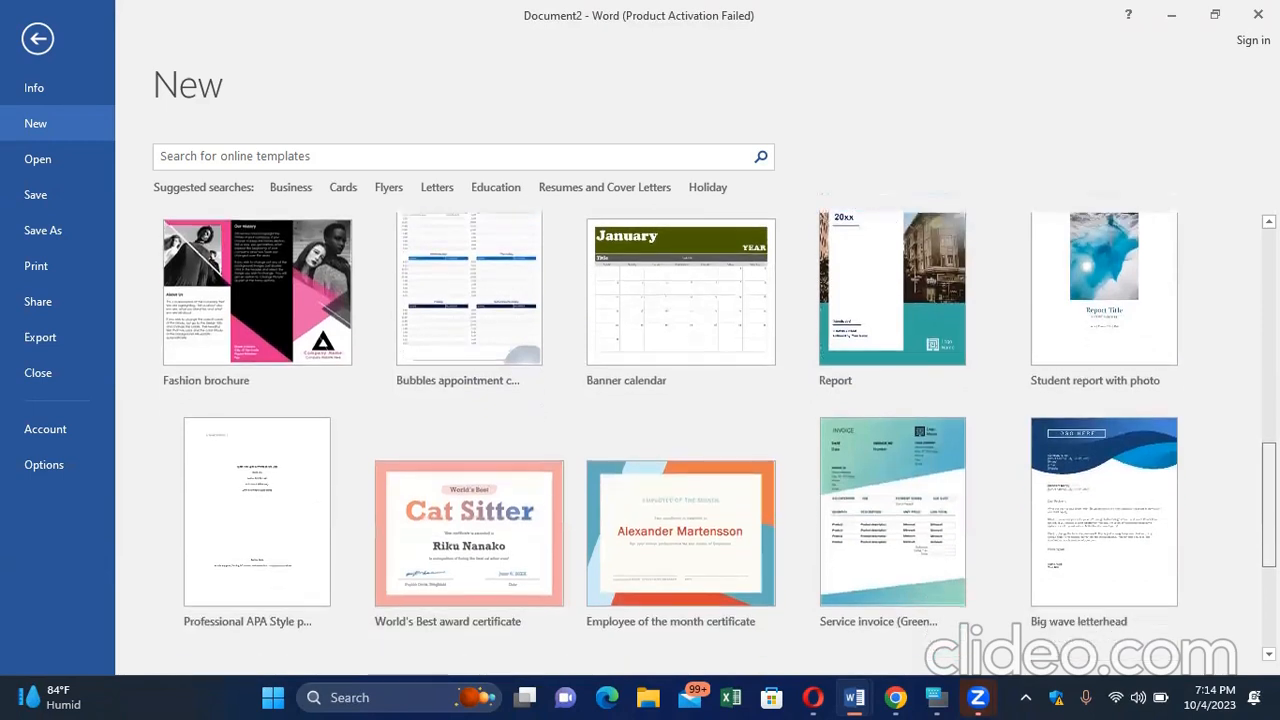
pyautogui.scroll(-2, 1266, 480)
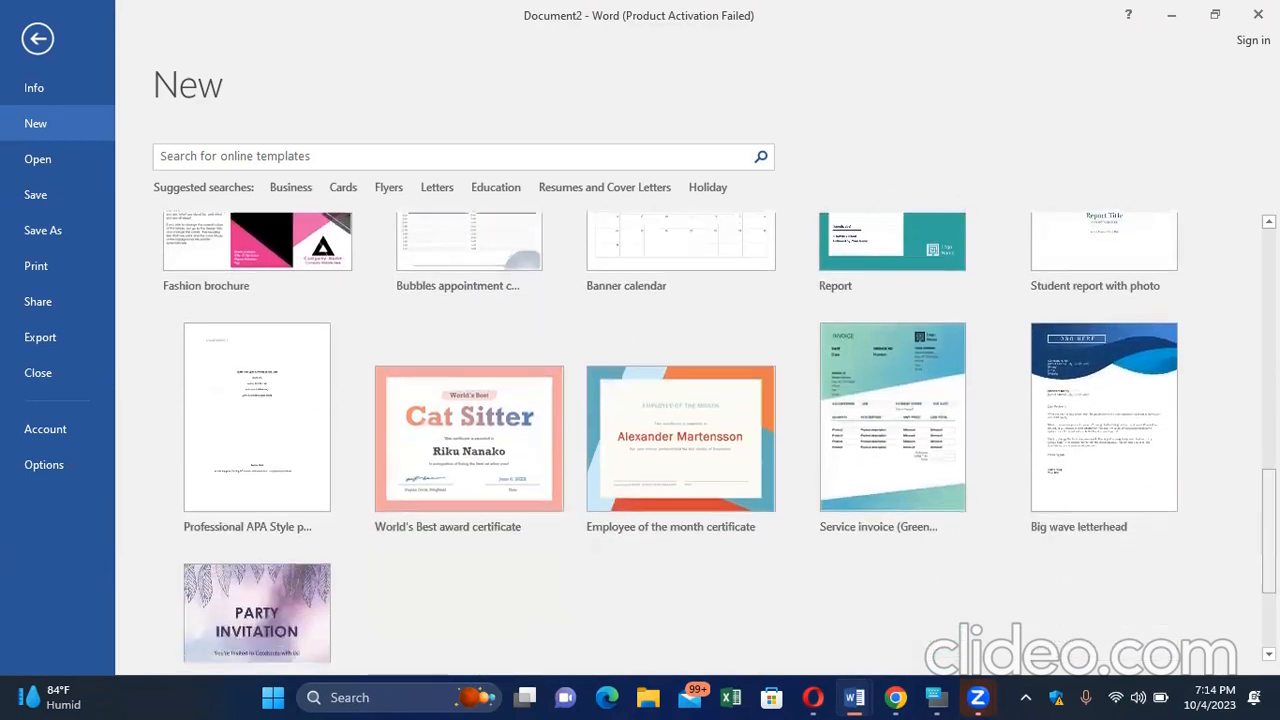
pyautogui.click(463, 460)
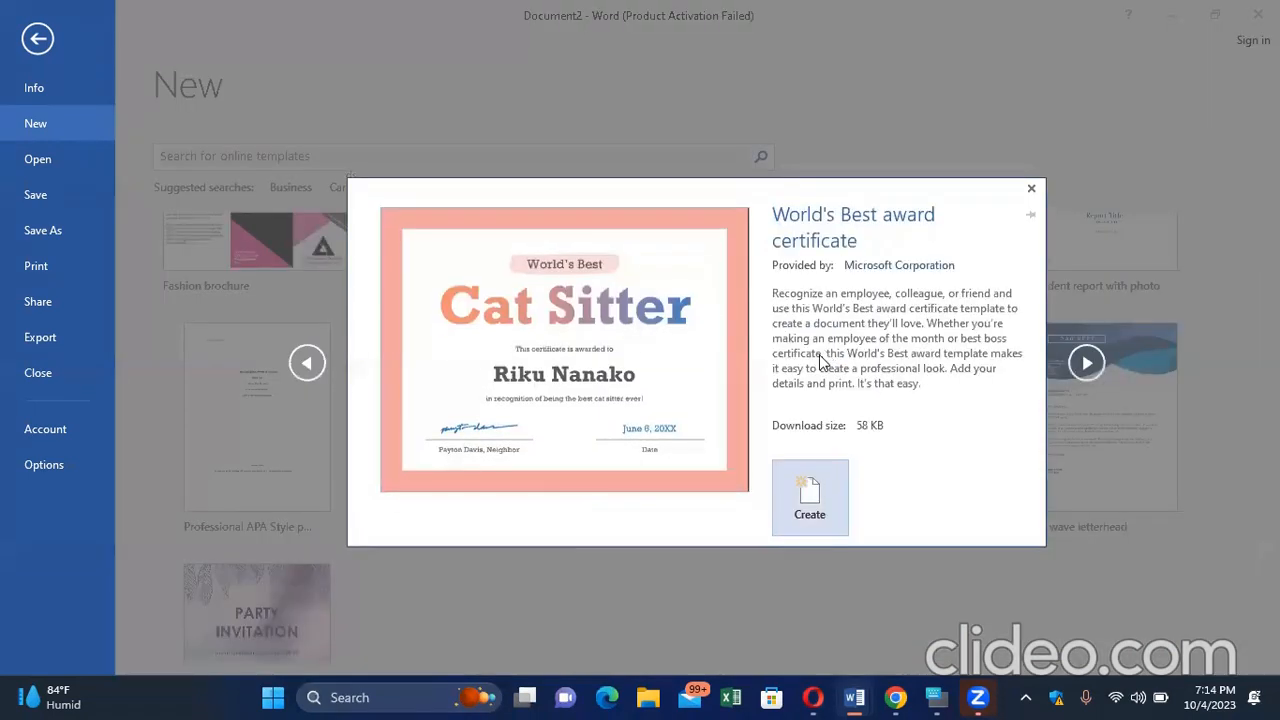
pyautogui.click(808, 496)
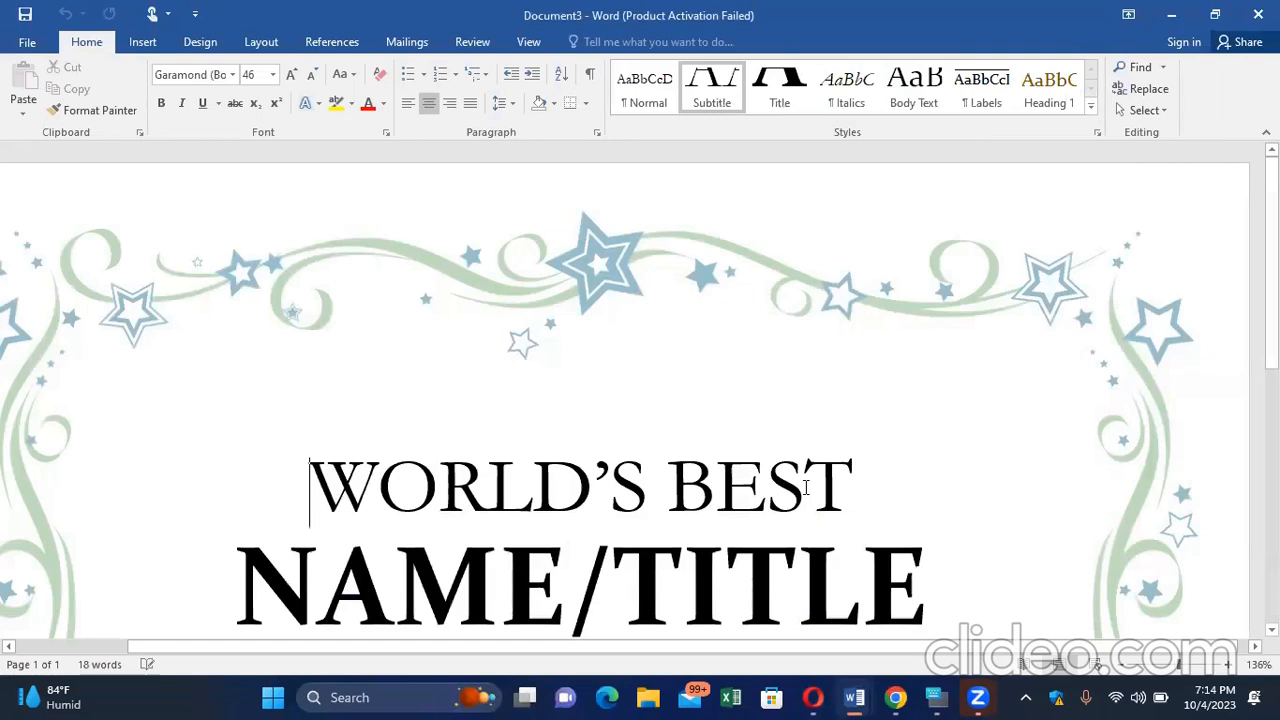
# Replace the certificate's "NAME/TITLE" placeholder under "WORLD'S BEST" with "STUDENTS"
pyautogui.keyDown('ctrl'); pyautogui.scroll(-6, 806, 487); pyautogui.keyUp('ctrl')
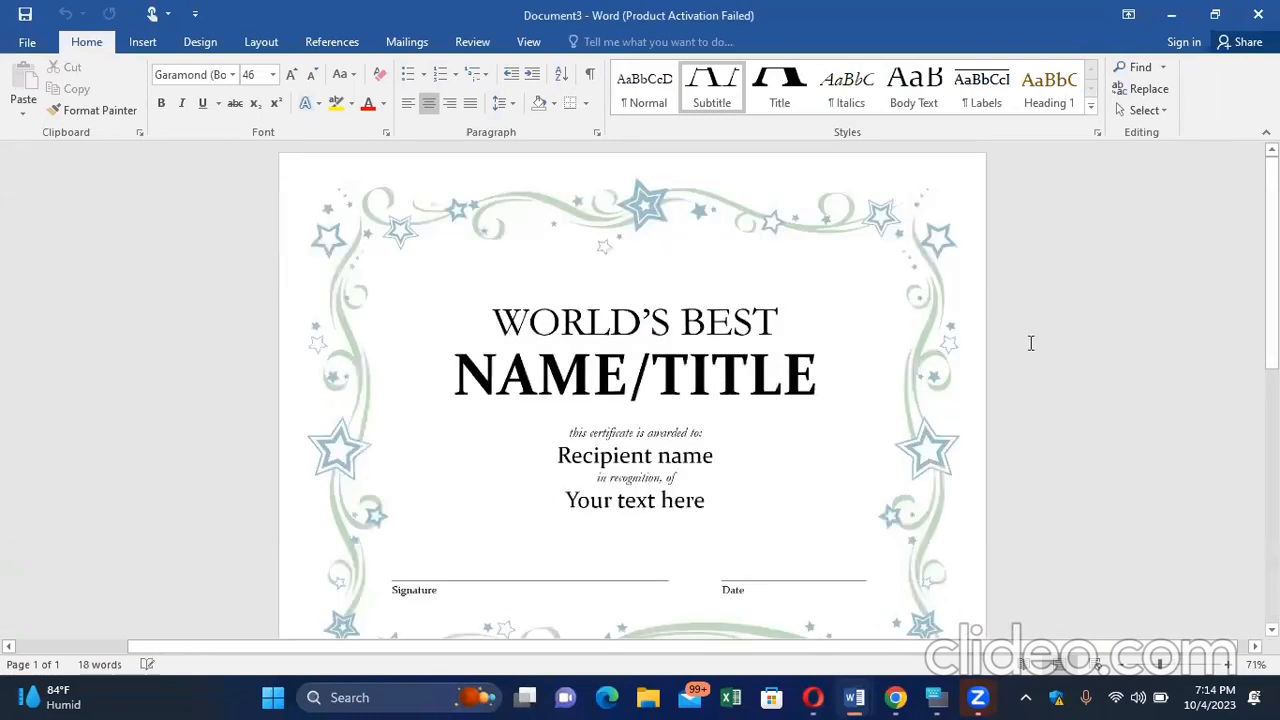
pyautogui.tripleClick(818, 371)
pyautogui.press('BackSpace')
pyautogui.write('STUDENTS')
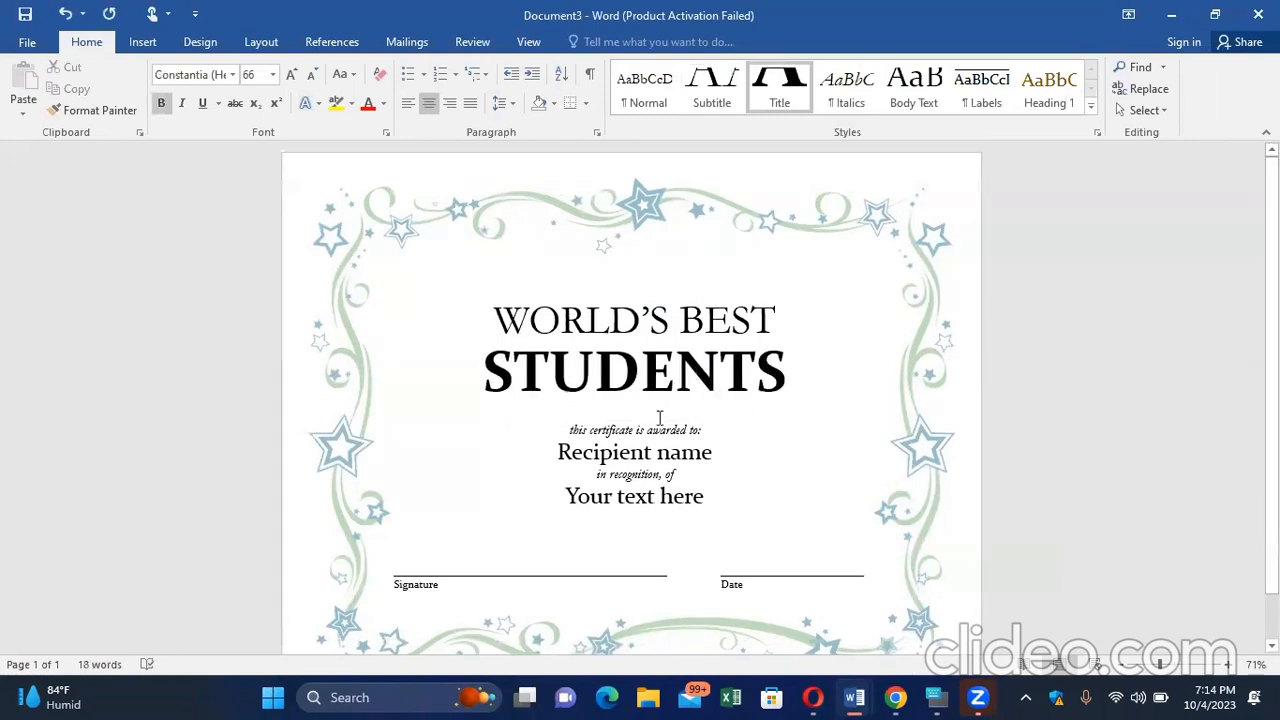
# Fill in the recipient's first name on the certificate and replace the "Your text here" recognition placeholder with "Ms office"
pyautogui.scroll(3, 659, 418)
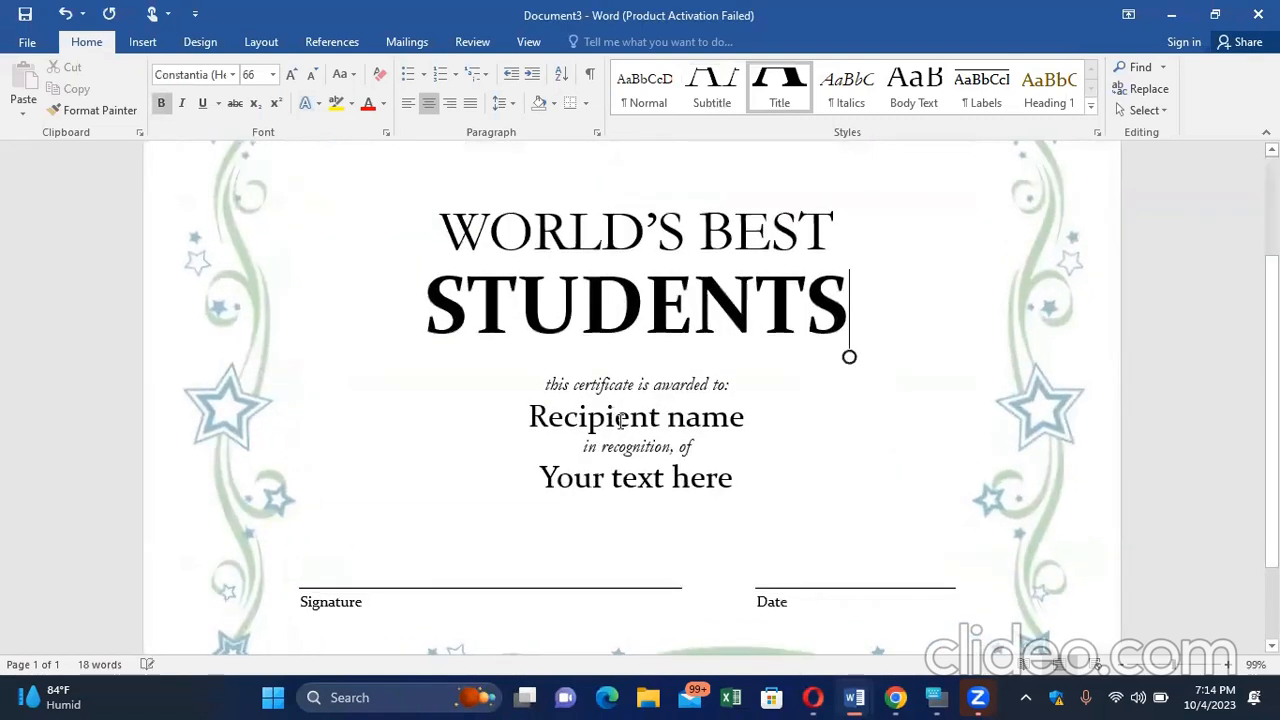
pyautogui.click(748, 416)
pyautogui.press('BackSpace')
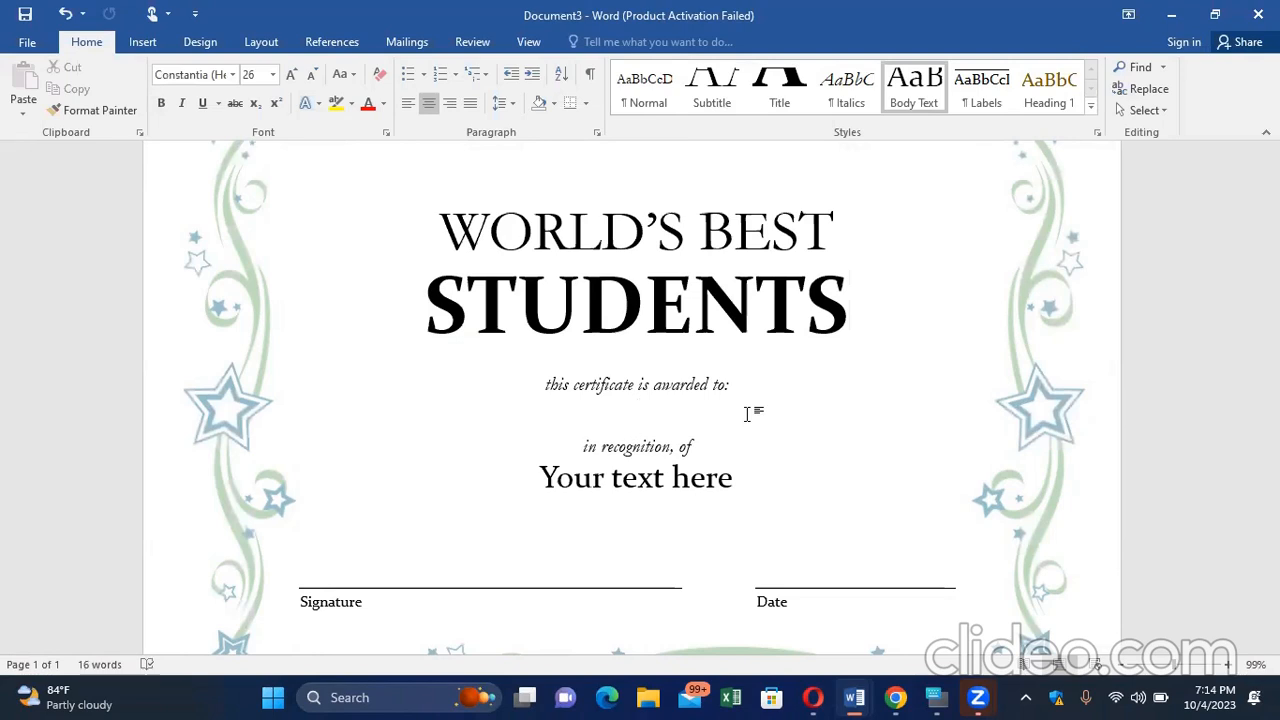
pyautogui.write('Asma')
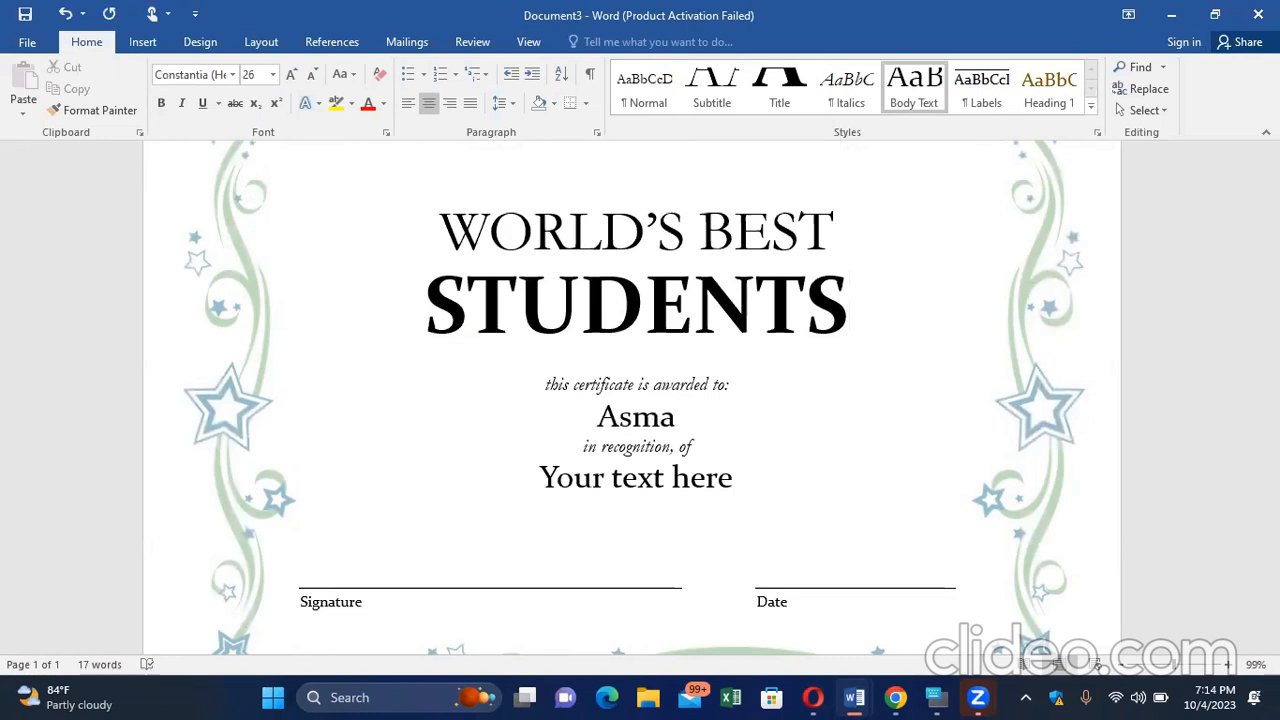
pyautogui.click(743, 480)
pyautogui.press('BackSpace')
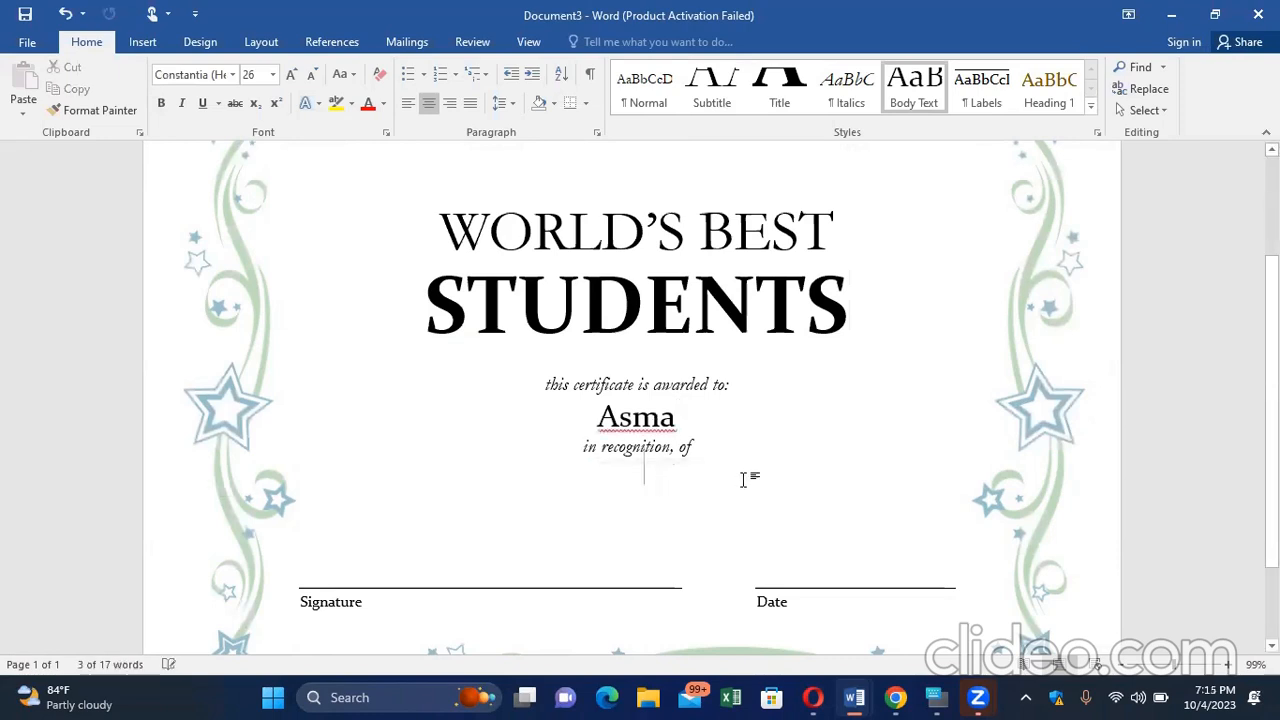
pyautogui.write('Ms office')
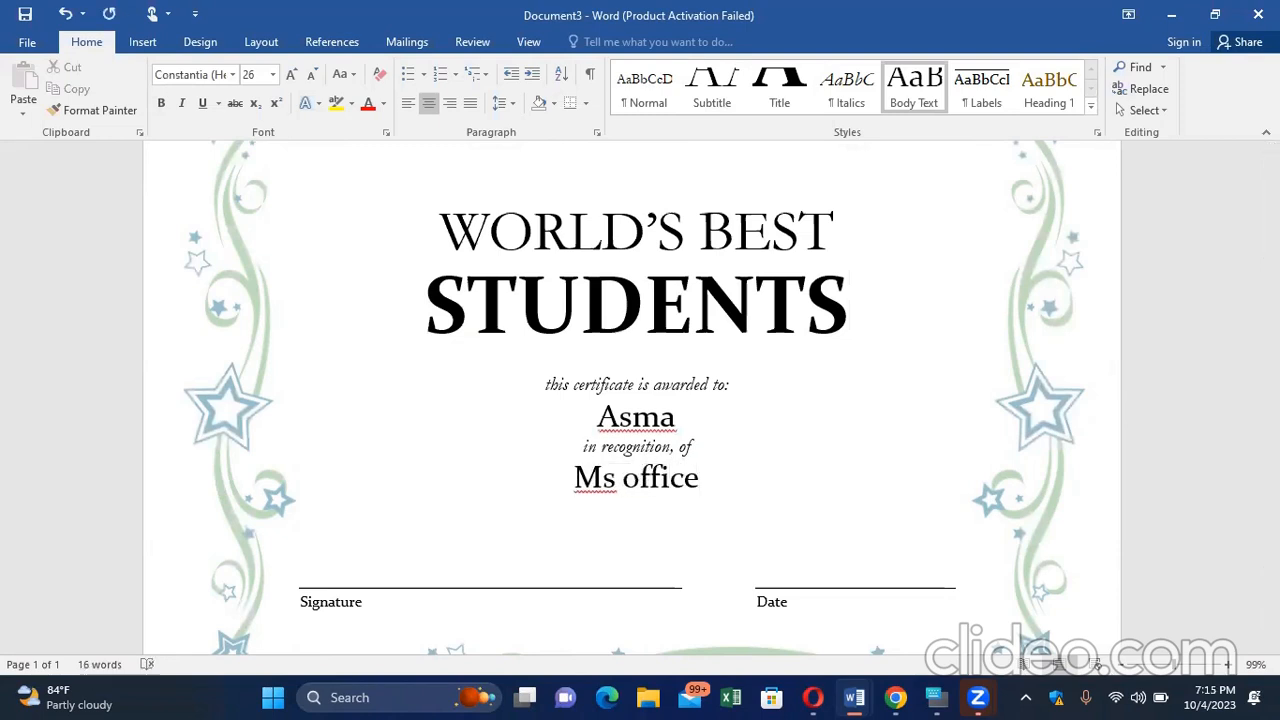
# Set the certificate's page color to the darkest red shade among the theme colors
pyautogui.scroll(-3, 743, 477)
pyautogui.scroll(3, 743, 477)
pyautogui.scroll(-3, 743, 480)
pyautogui.scroll(-2, 743, 480)
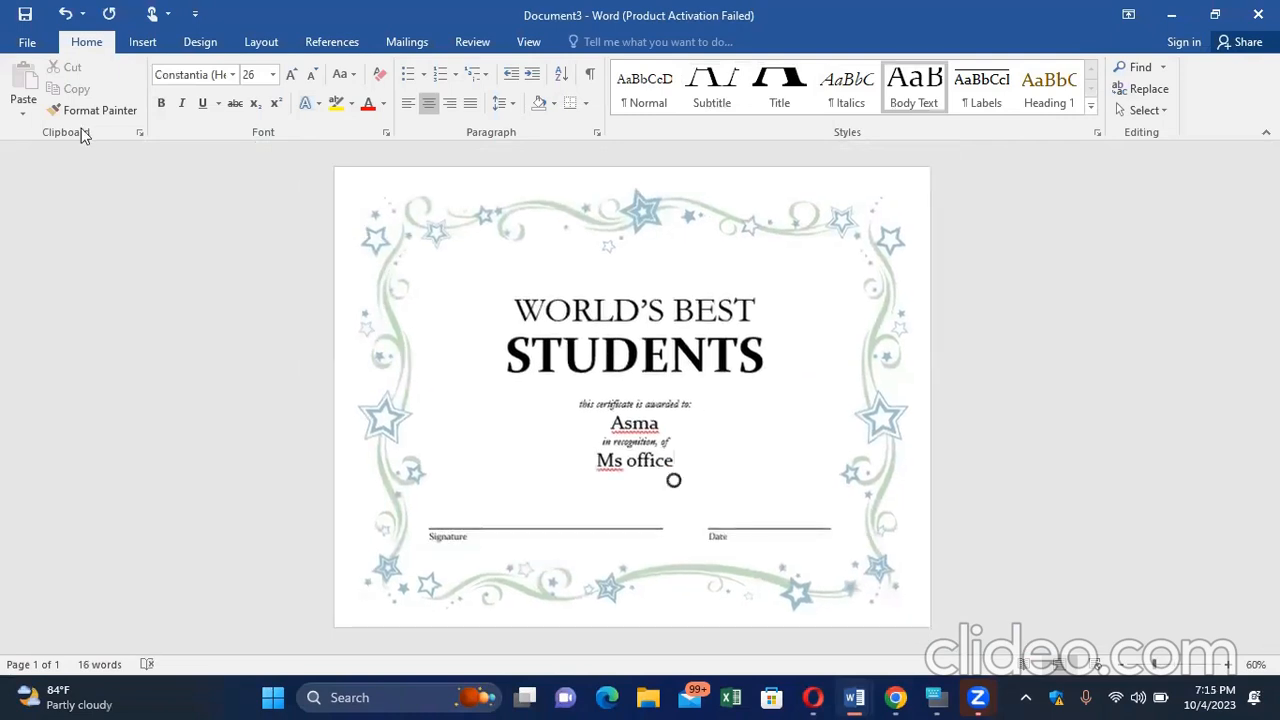
pyautogui.click(264, 44)
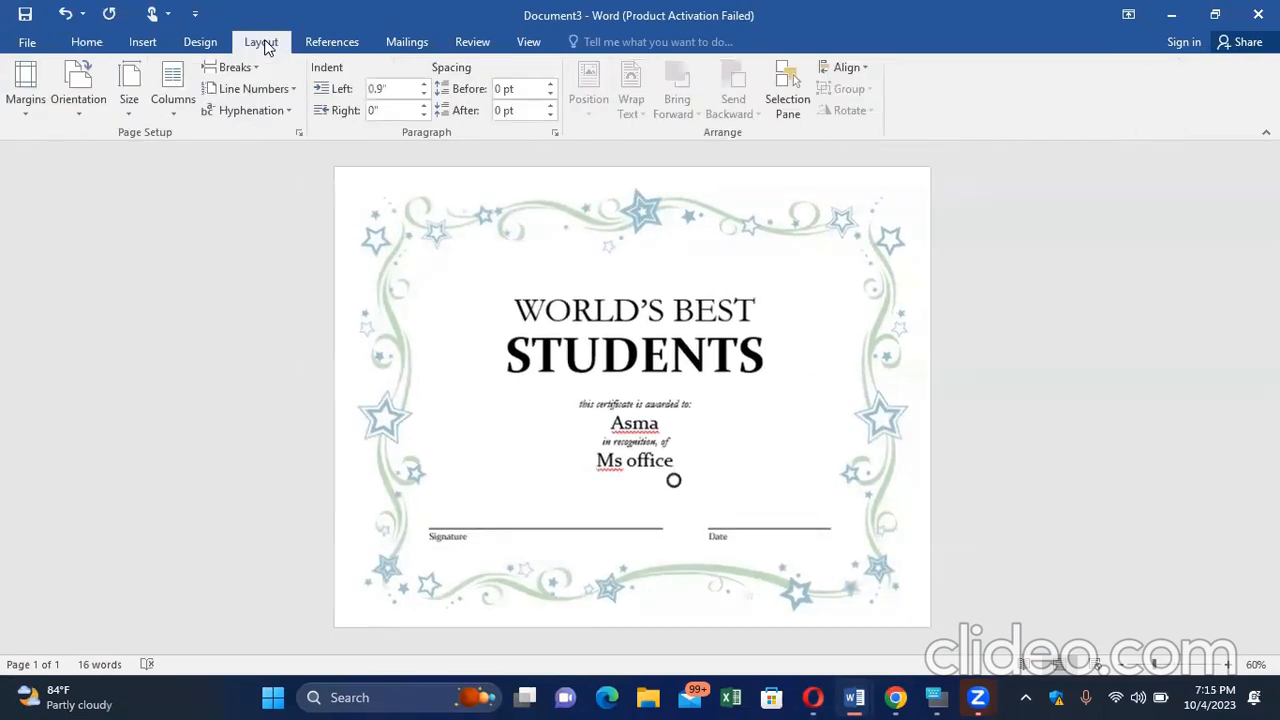
pyautogui.click(199, 44)
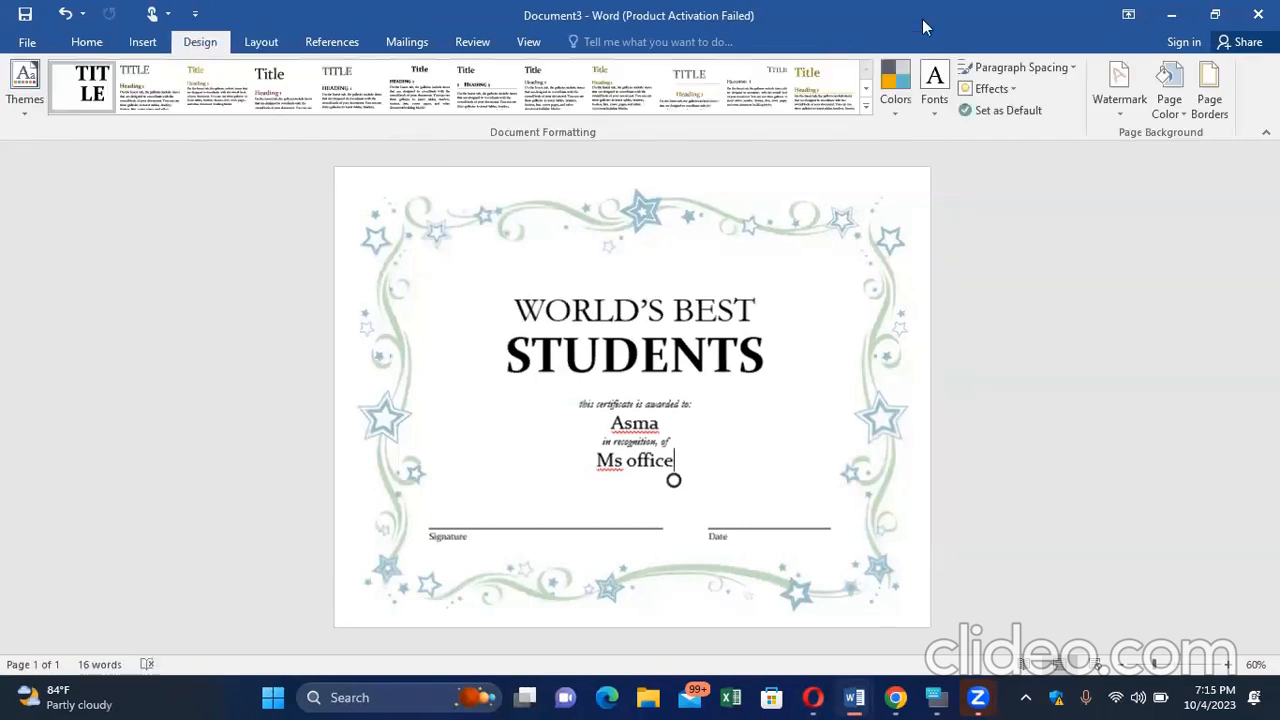
pyautogui.click(1176, 107)
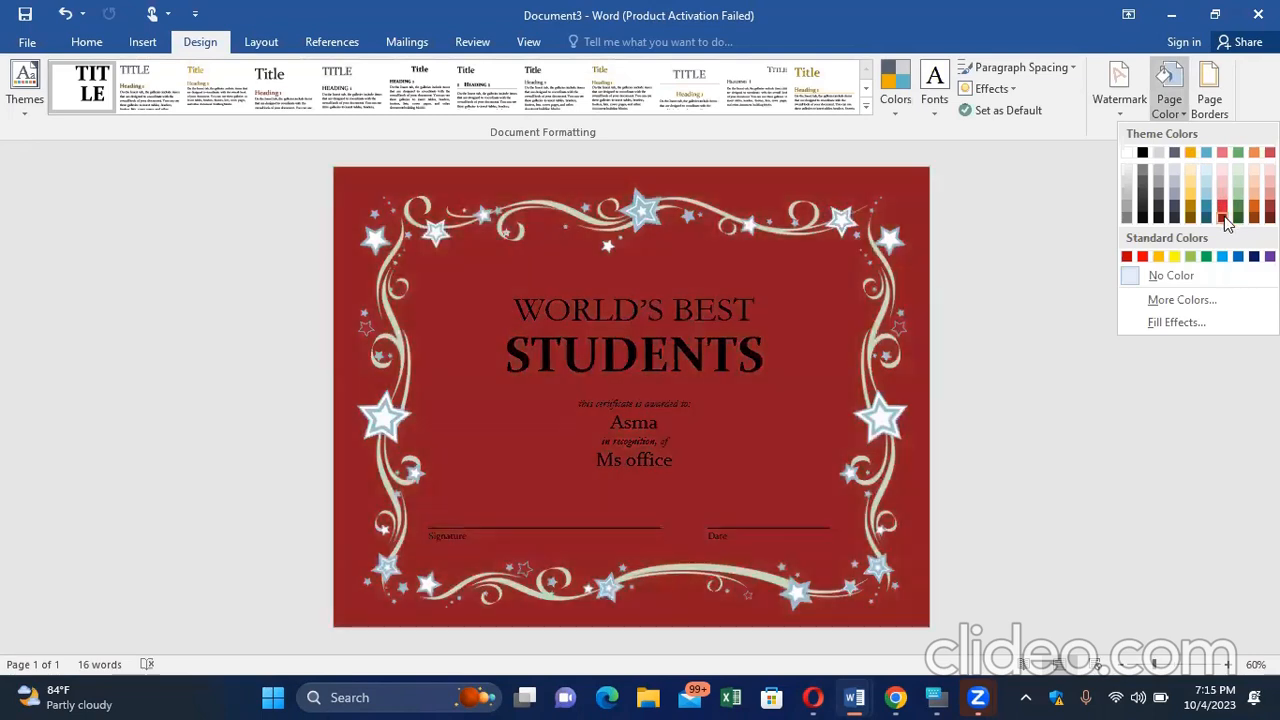
pyautogui.click(1224, 216)
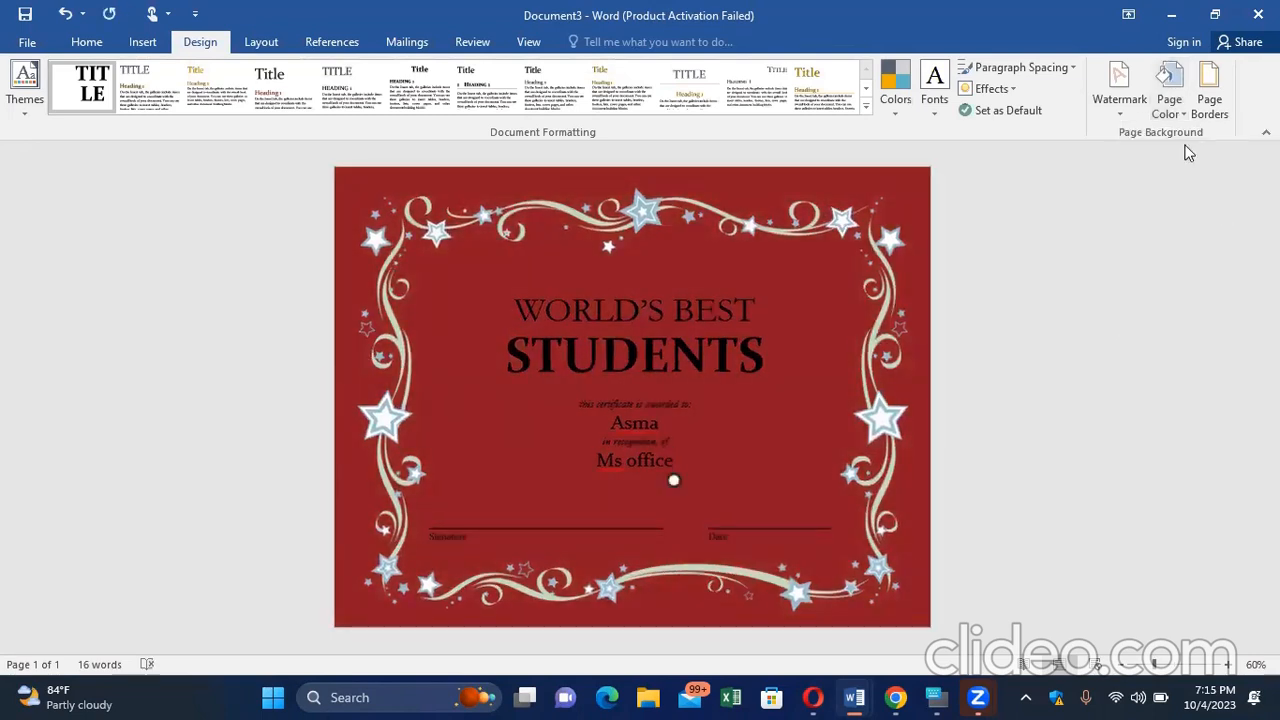
# Set the certificate's page color to the second-darkest green shade among the theme colors
pyautogui.click(1177, 115)
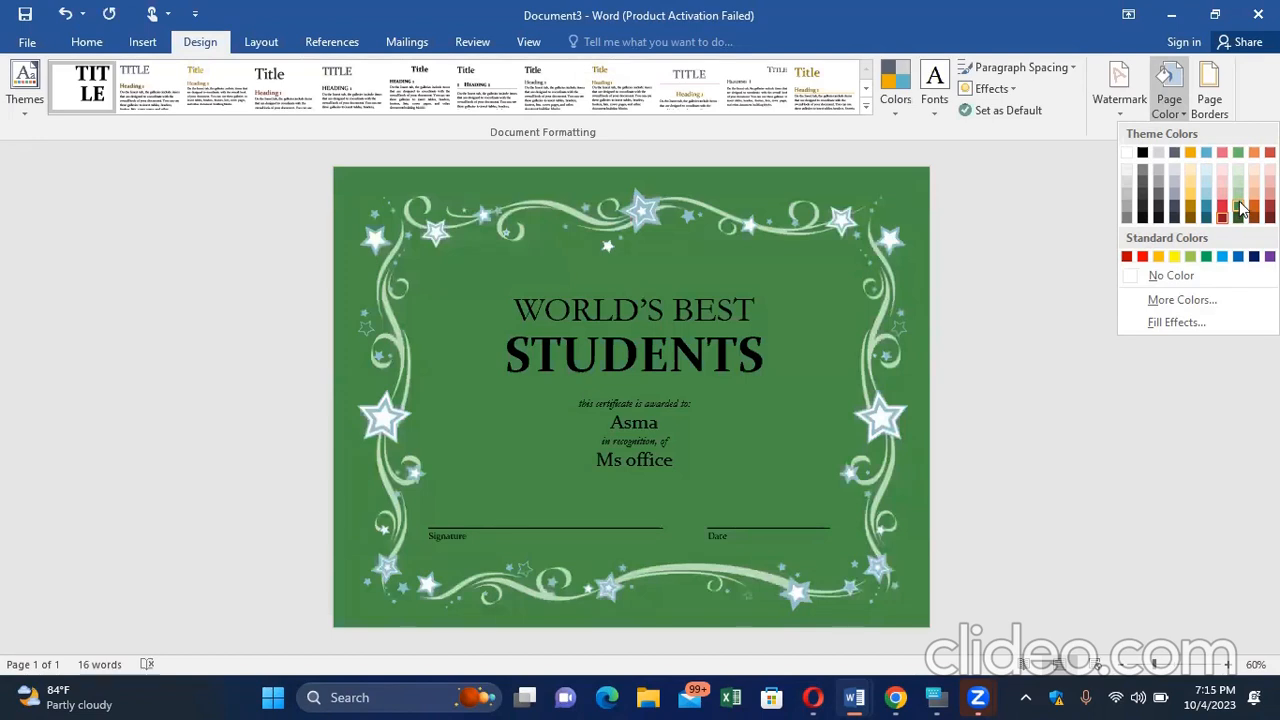
pyautogui.press('Escape')
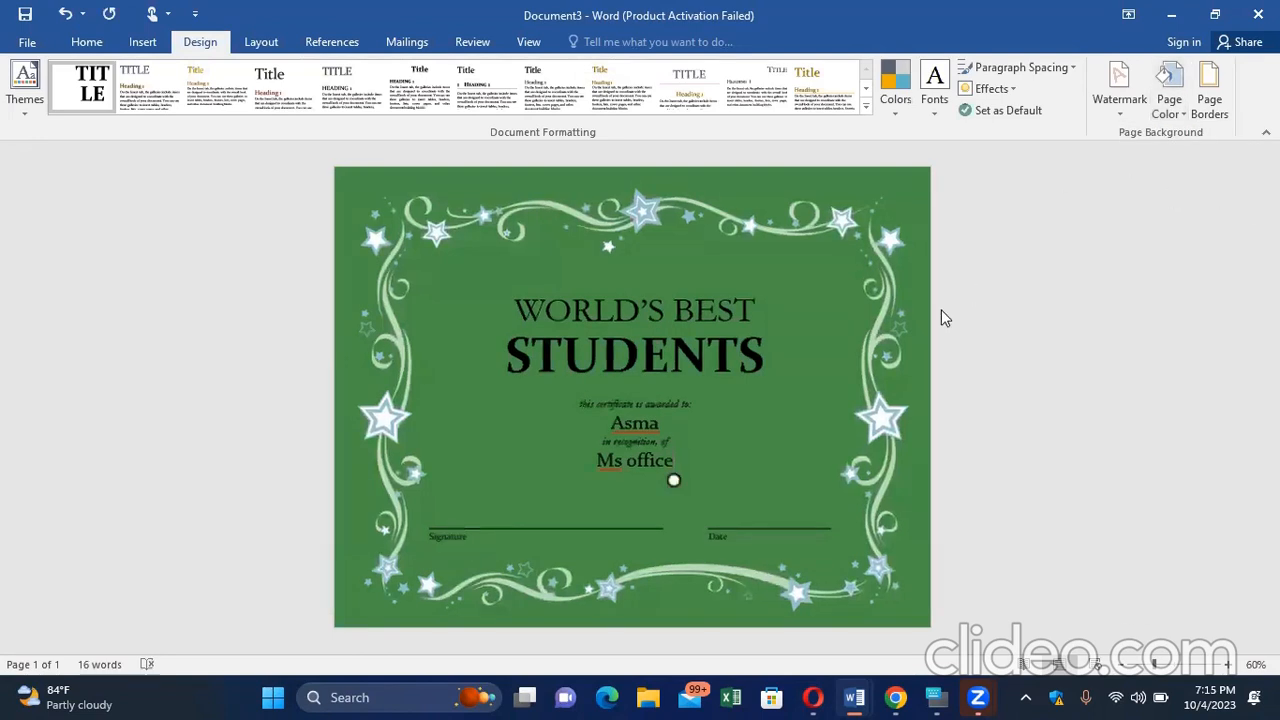
# Correct "Ms" to the suggested "MS" in the recognition line and ignore the spelling flag on the recipient's name
pyautogui.rightClick(609, 463)
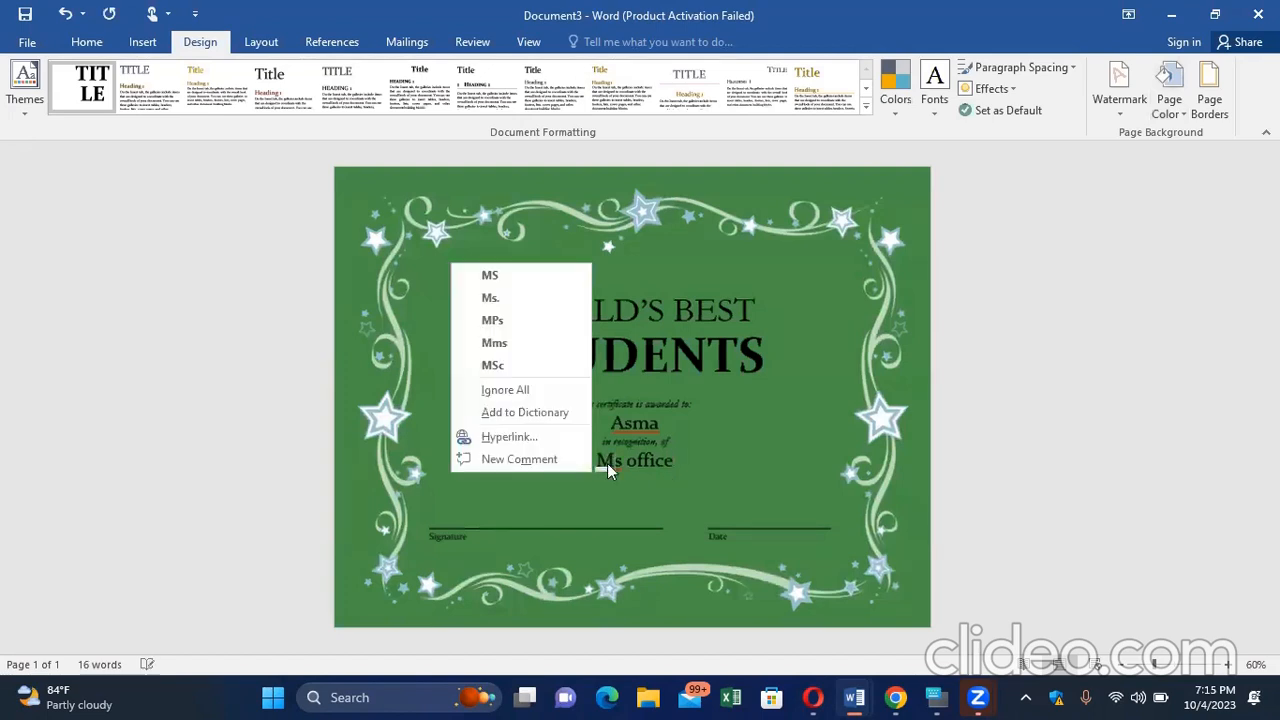
pyautogui.click(495, 276)
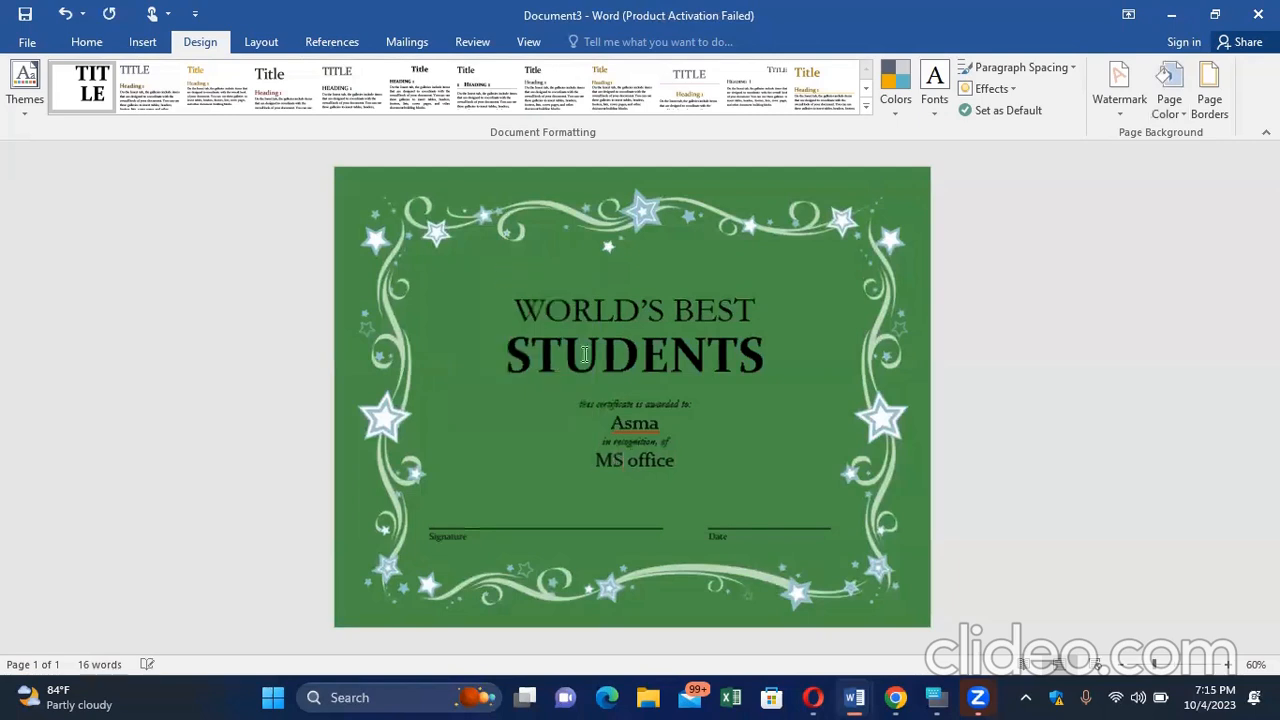
pyautogui.rightClick(634, 428)
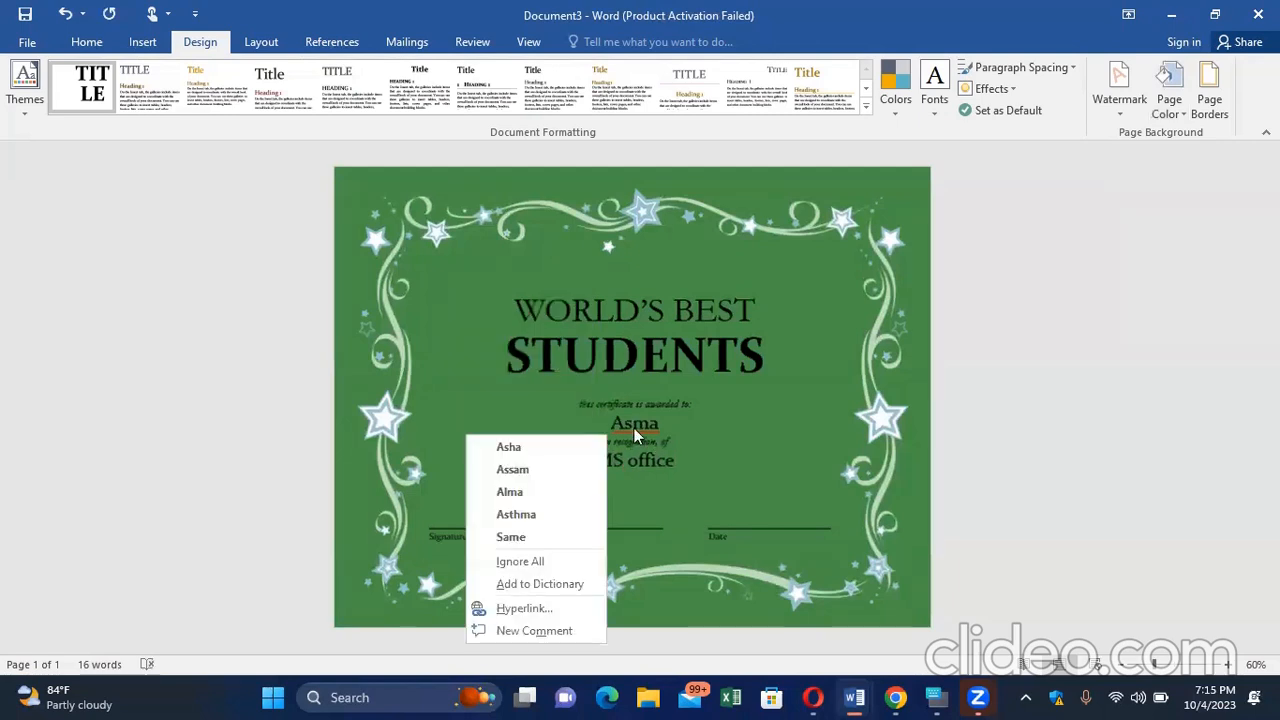
pyautogui.click(543, 562)
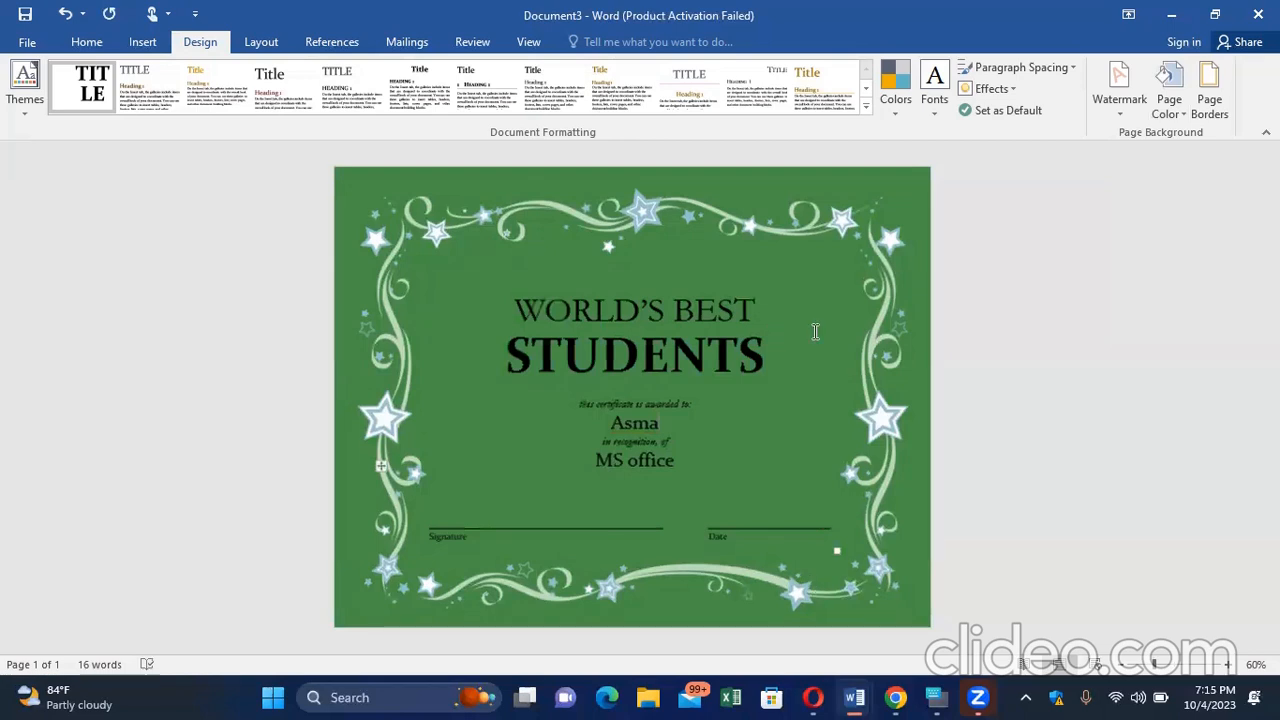
pyautogui.scroll(2, 815, 332)
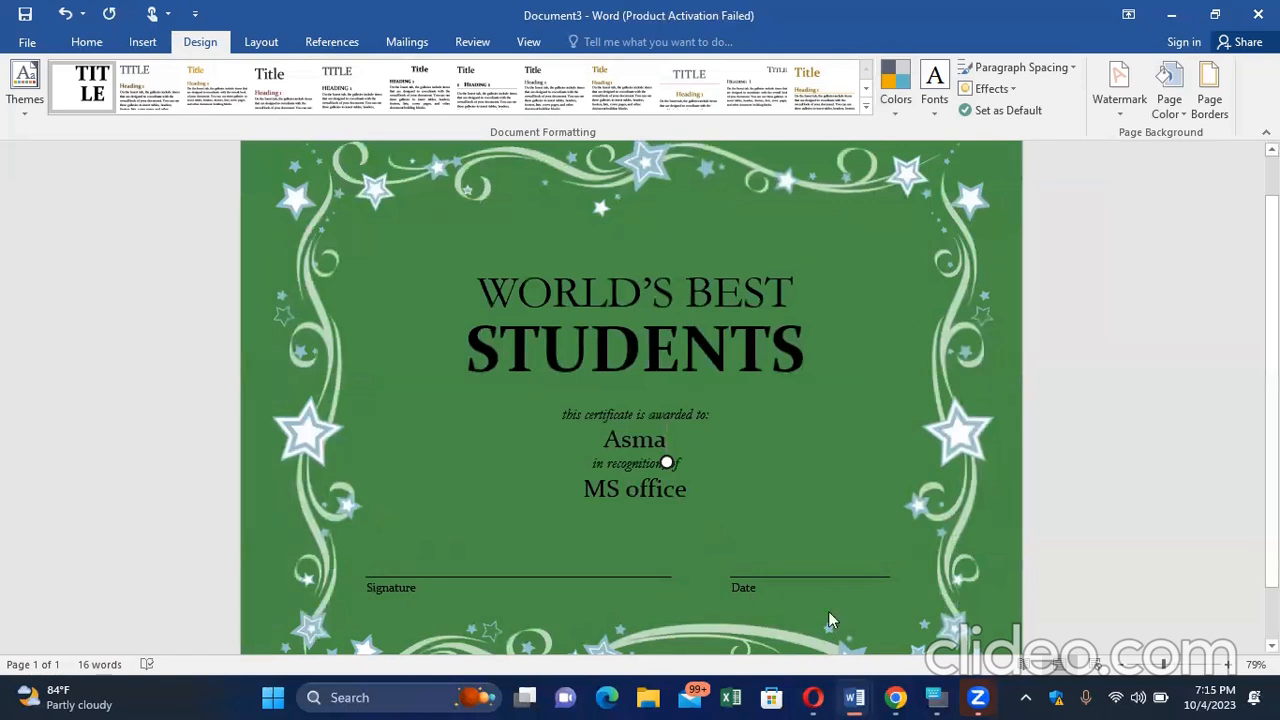
pyautogui.scroll(-1, 851, 630)
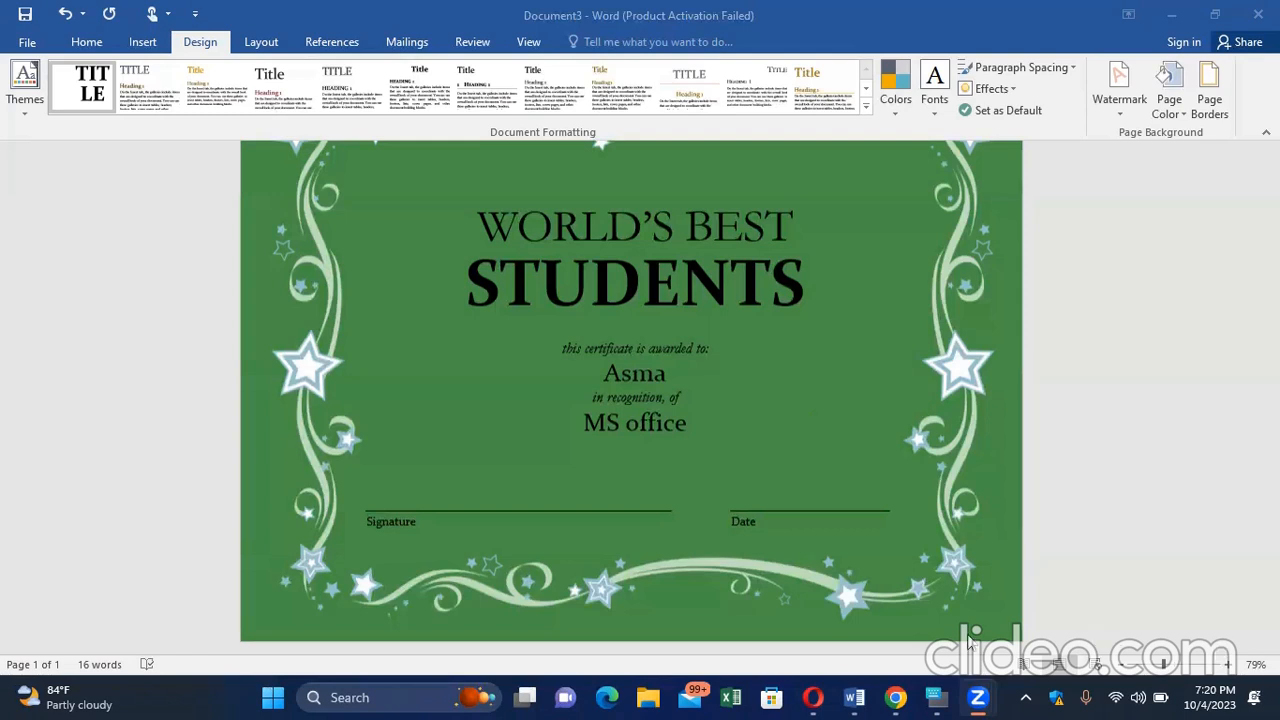
# Switch to Chrome and look through the Google apps list on the new tab page
pyautogui.click(895, 697)
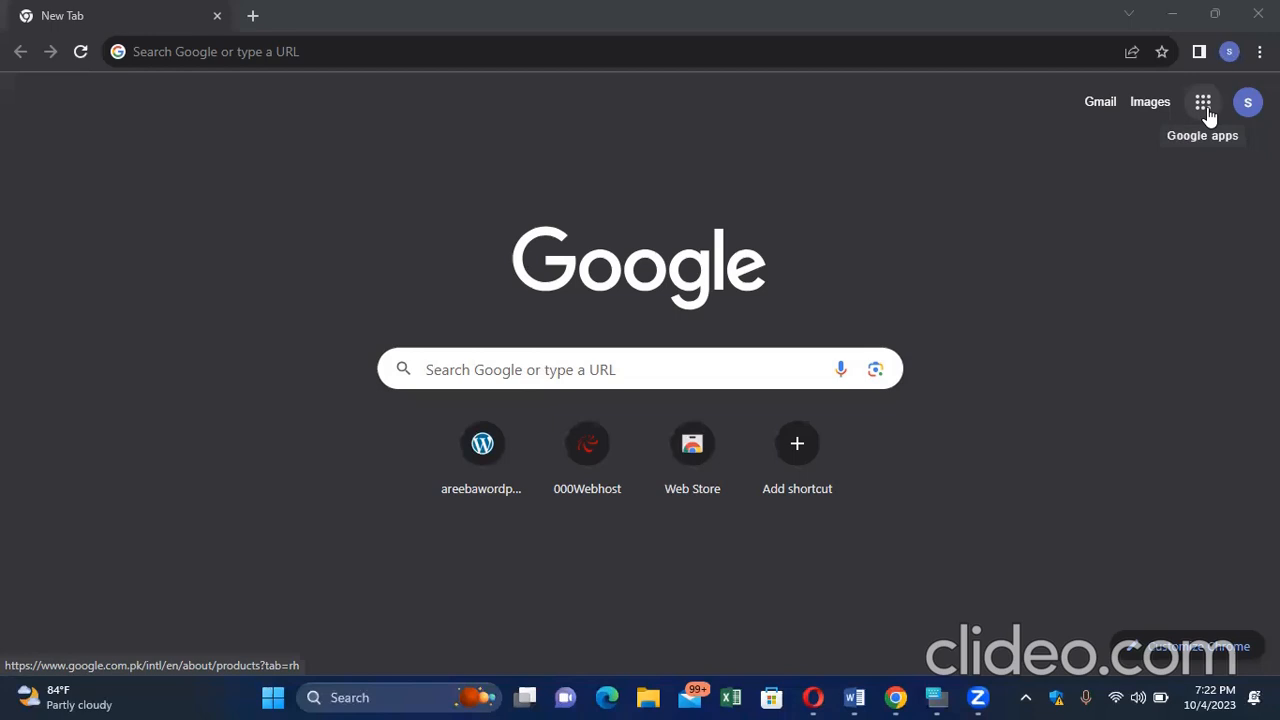
pyautogui.click(1204, 103)
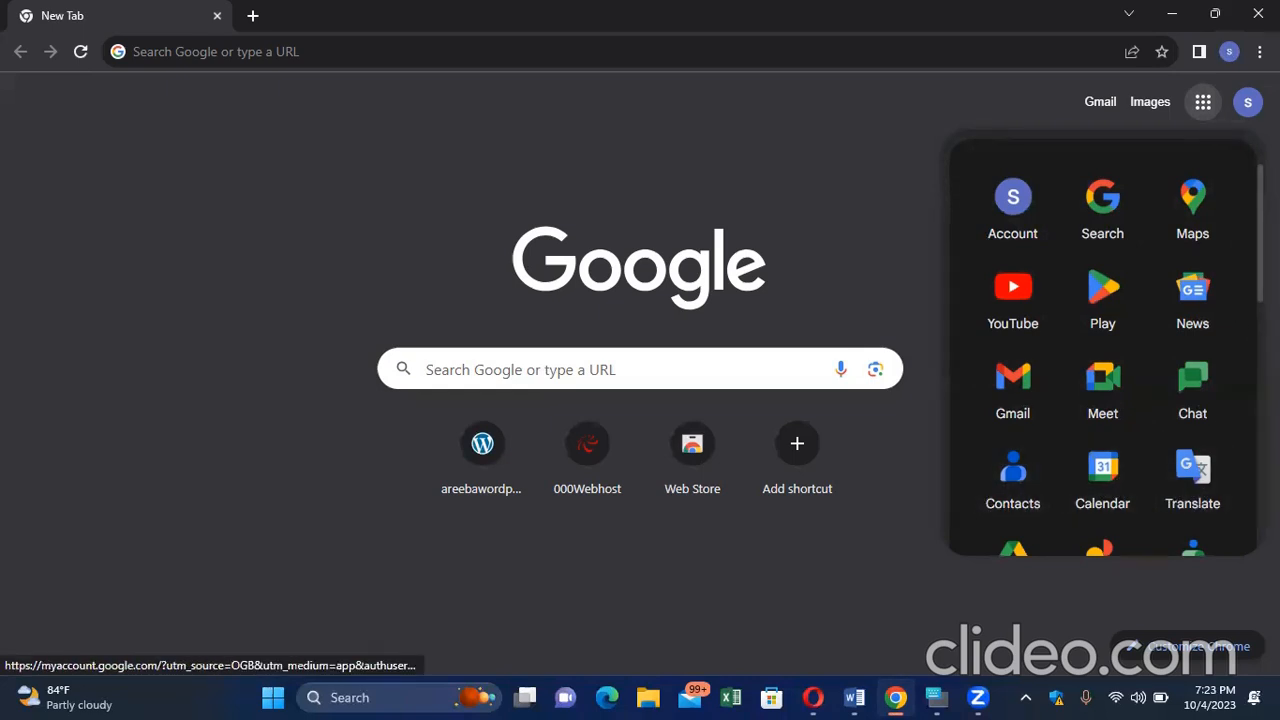
pyautogui.scroll(-2, 1103, 343)
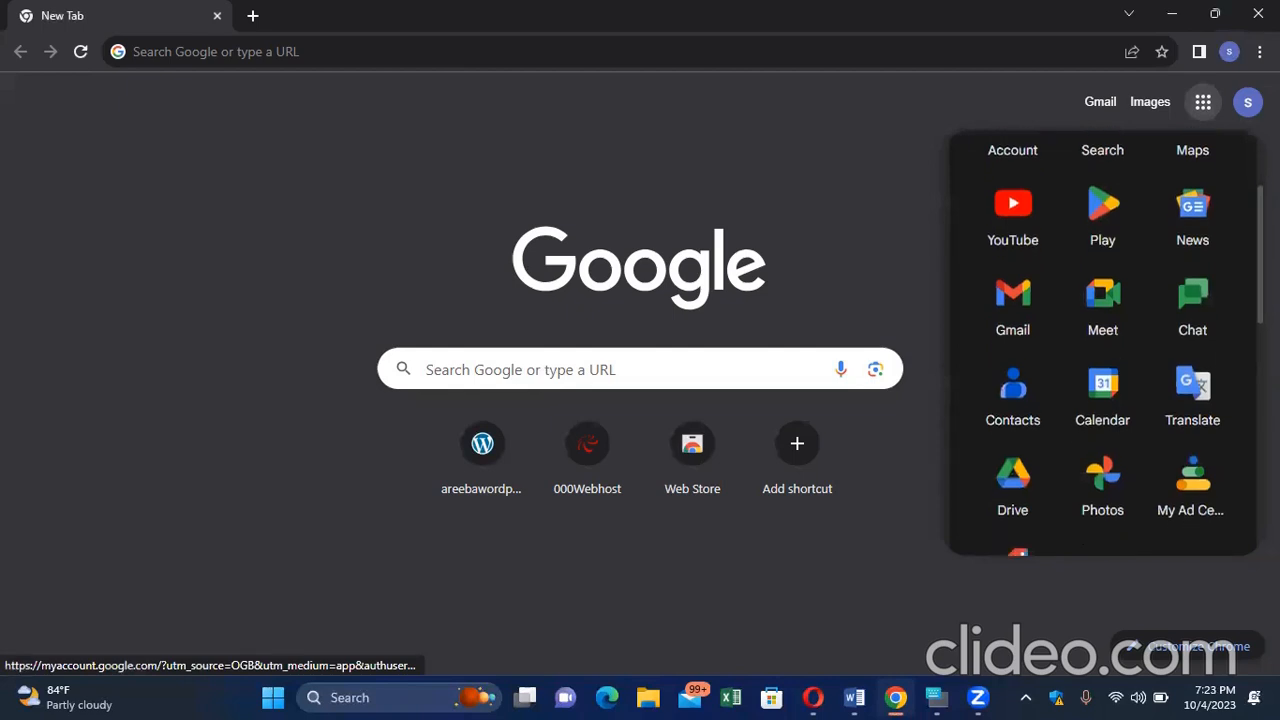
pyautogui.scroll(-3, 1103, 343)
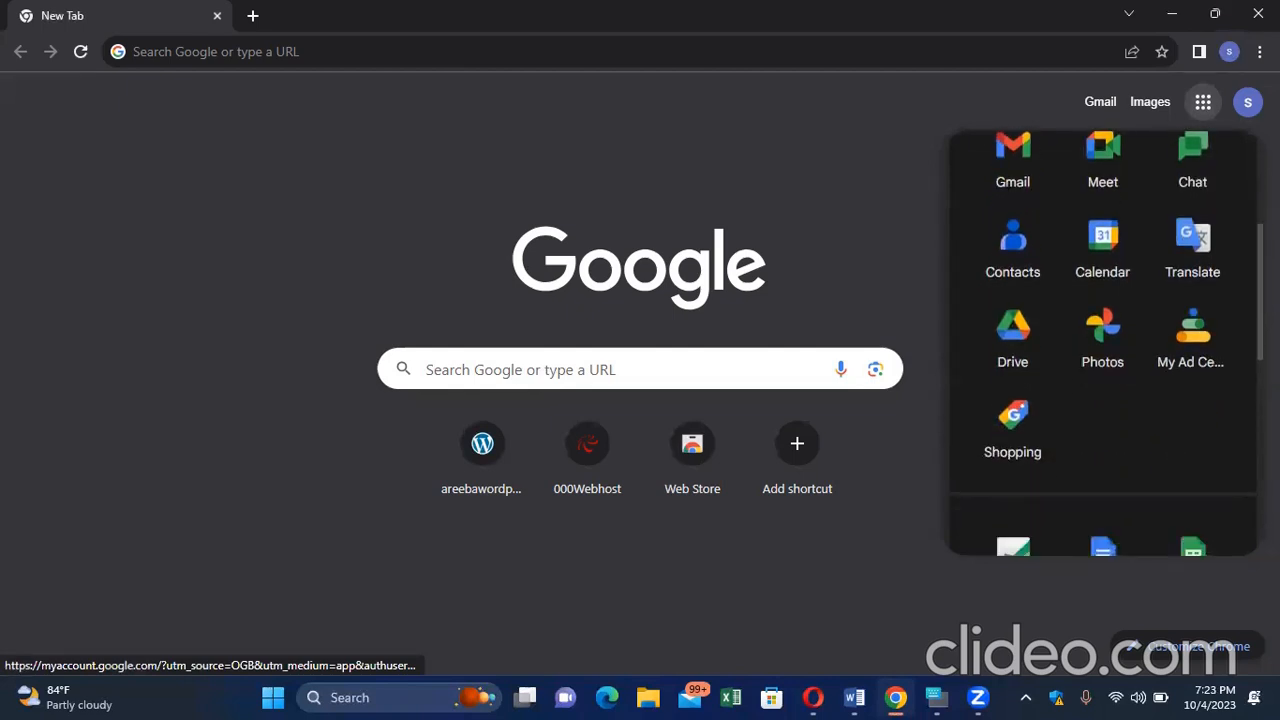
pyautogui.scroll(-1, 1103, 343)
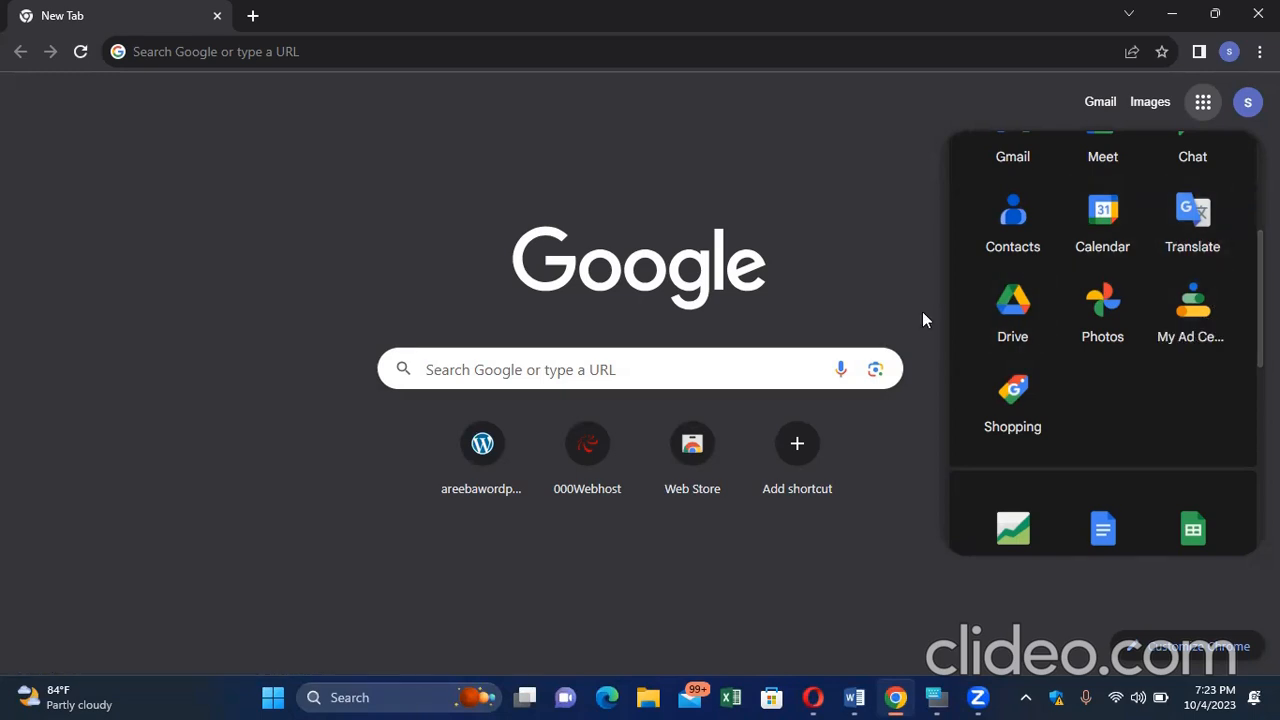
pyautogui.click(711, 535)
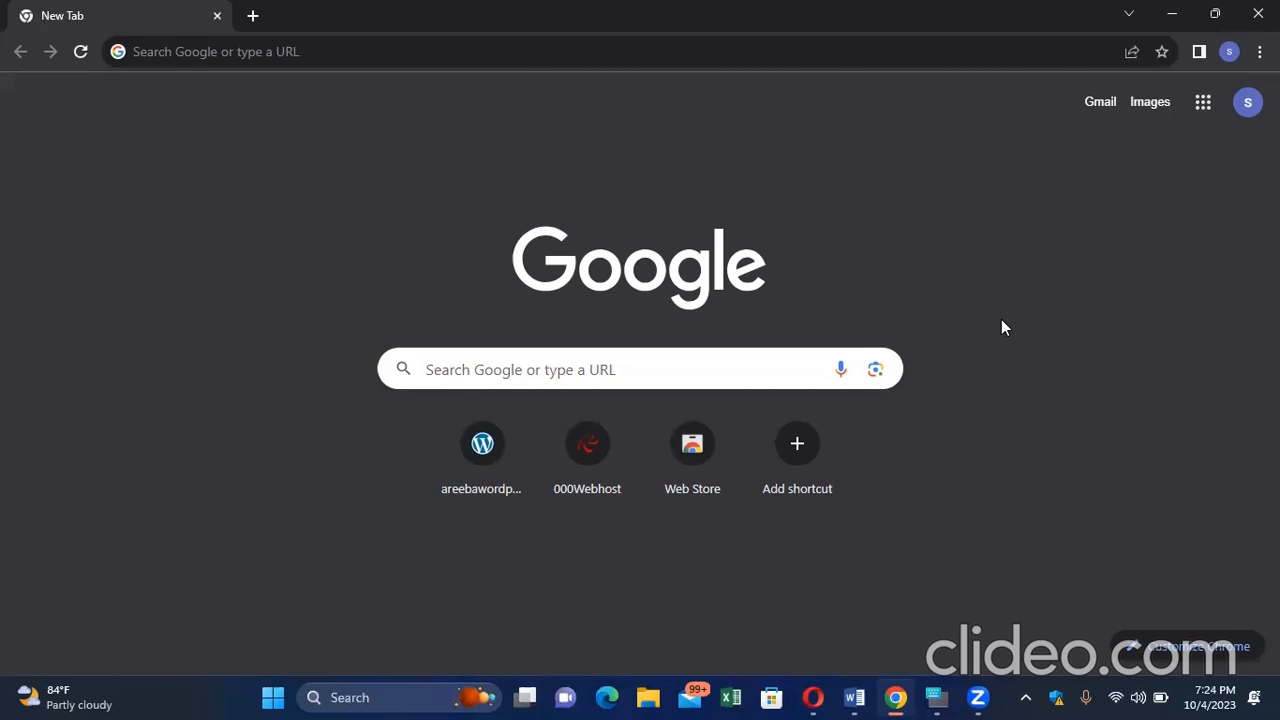
# Examine the complete Google apps list to see which services Google offers
pyautogui.click(1204, 116)
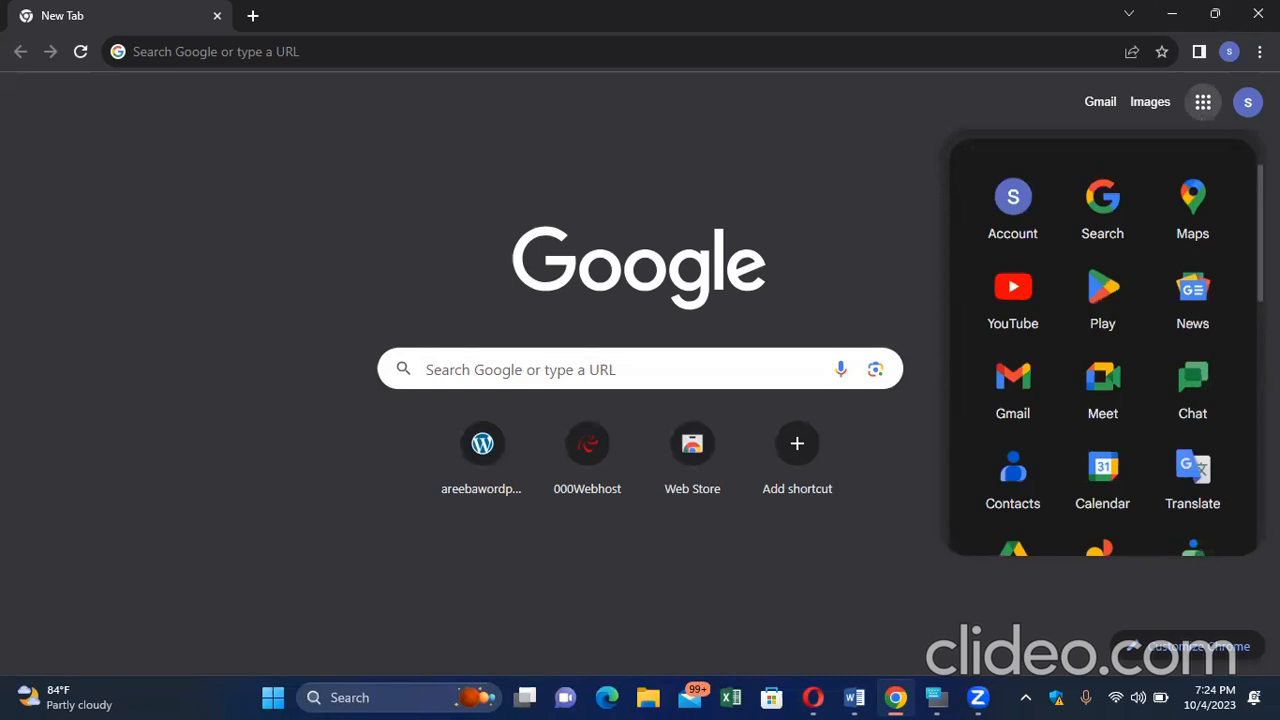
pyautogui.scroll(-1, 1102, 343)
pyautogui.scroll(-1, 1102, 343)
pyautogui.scroll(-1, 1102, 343)
pyautogui.scroll(1, 1102, 343)
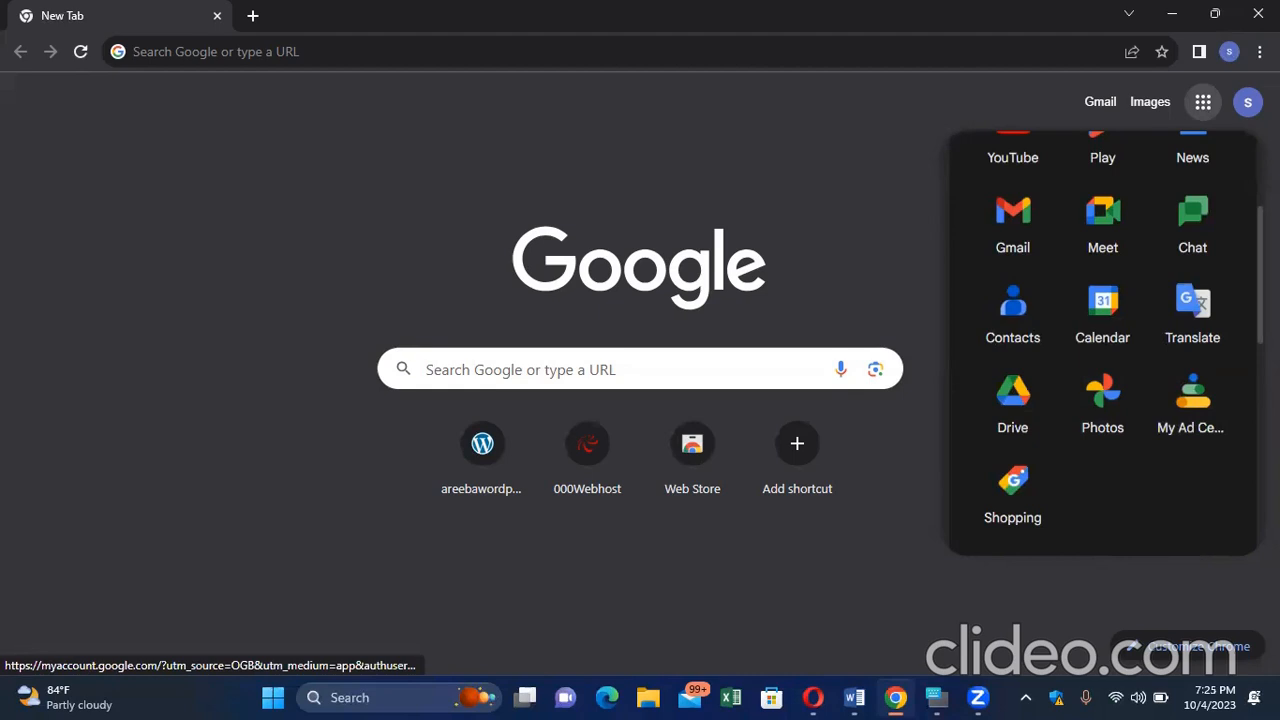
pyautogui.scroll(-4, 1103, 340)
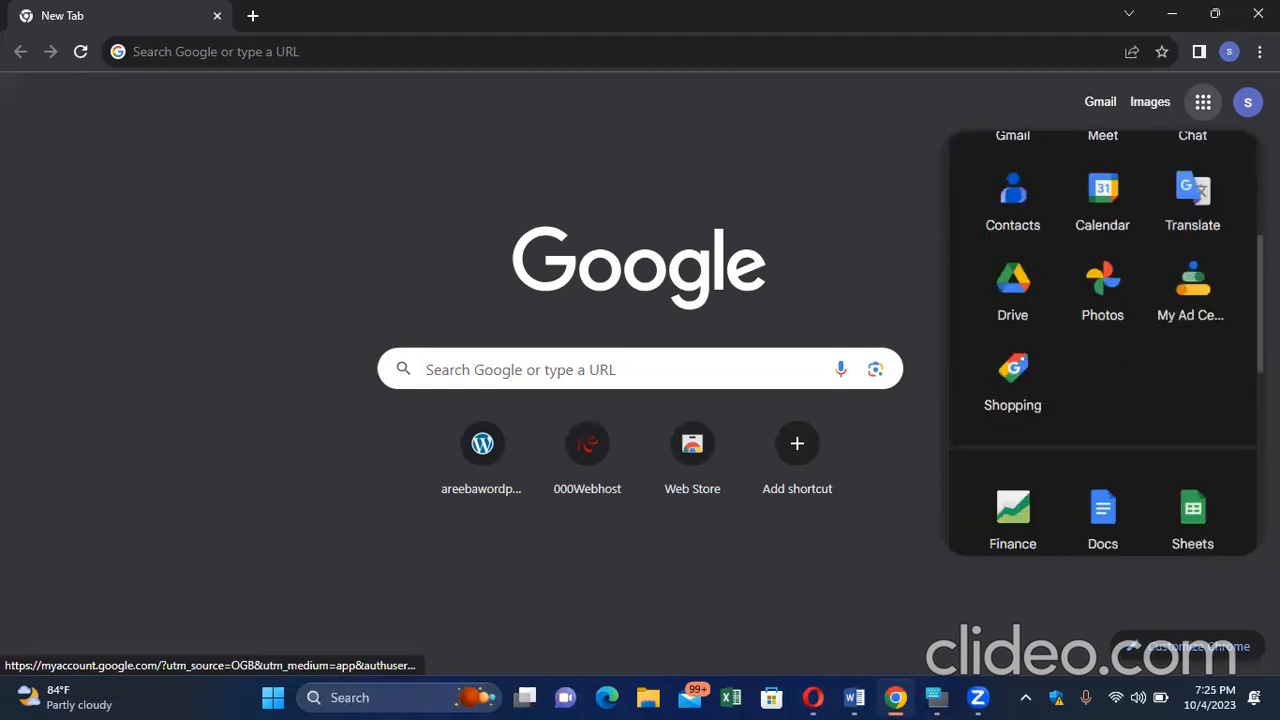
pyautogui.scroll(-1, 1103, 340)
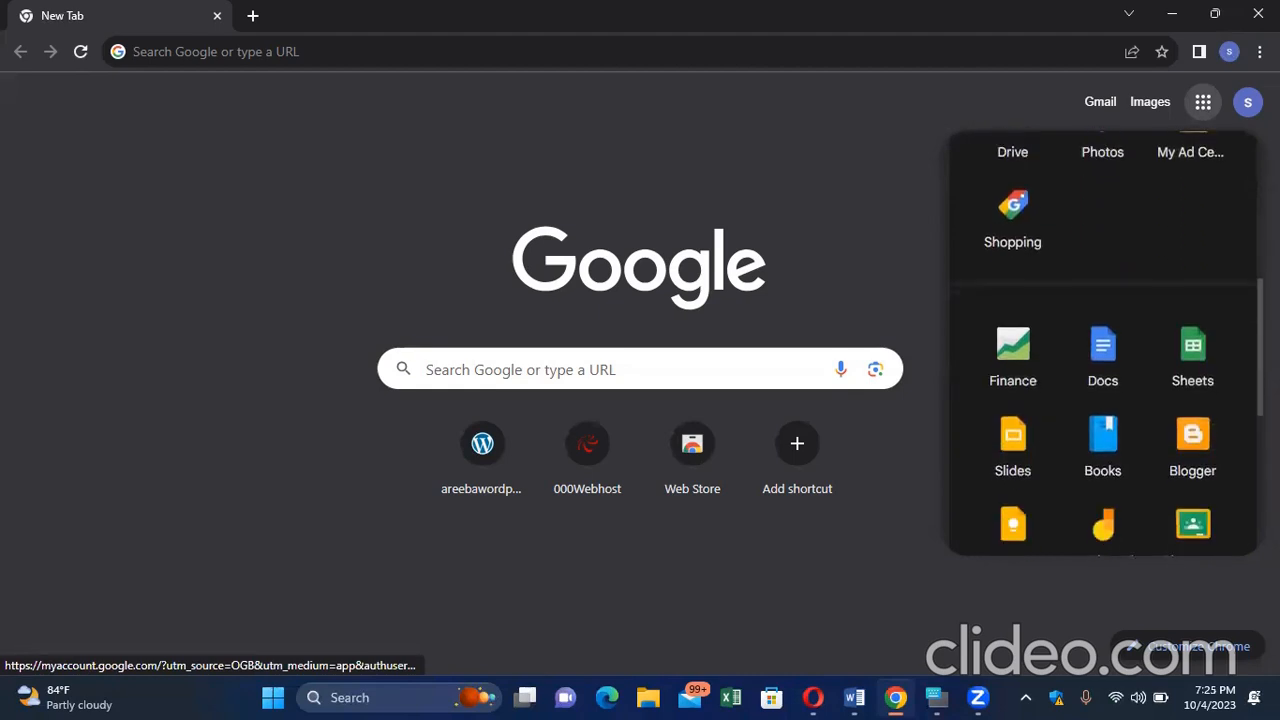
pyautogui.scroll(-1, 1240, 385)
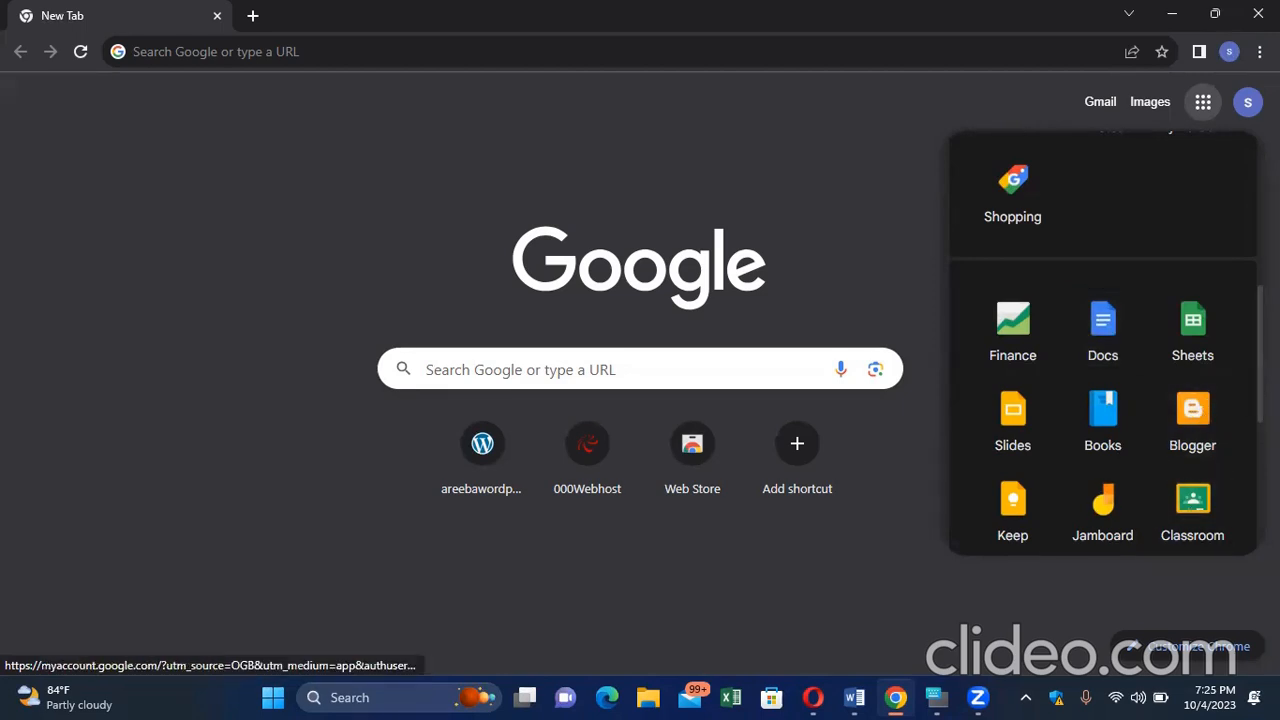
pyautogui.scroll(-1, 1104, 349)
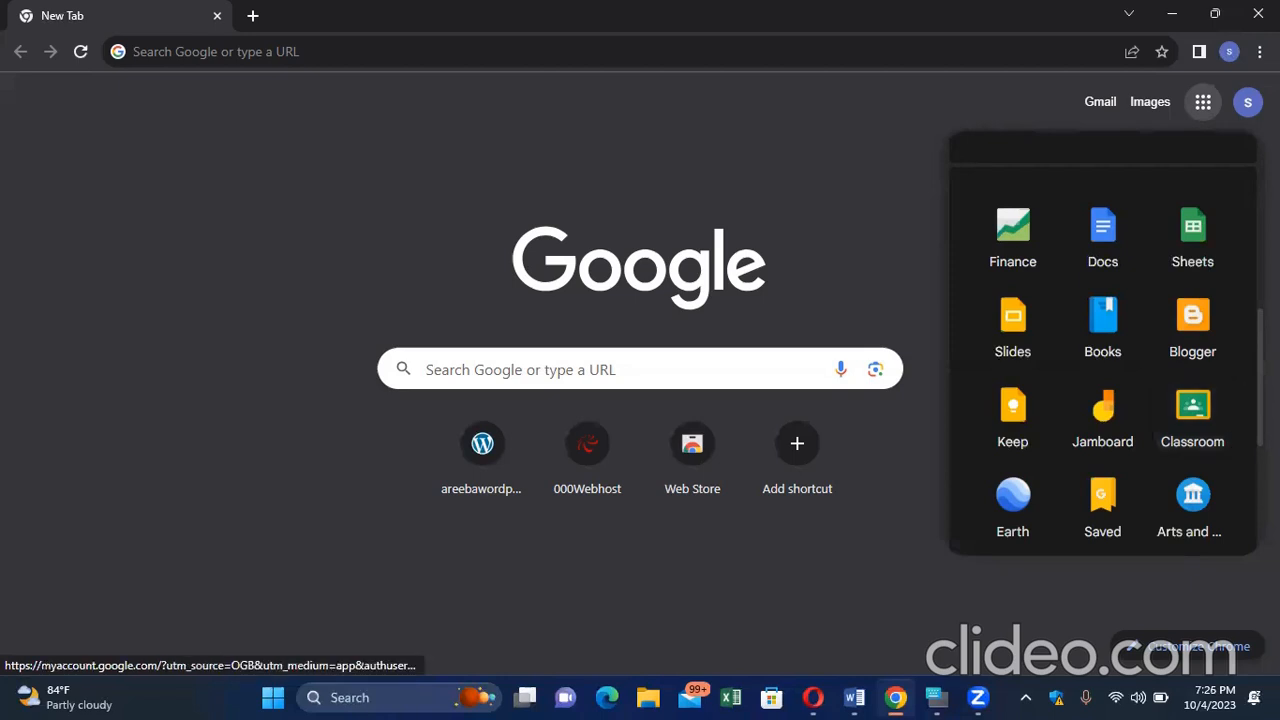
pyautogui.scroll(-3, 1103, 340)
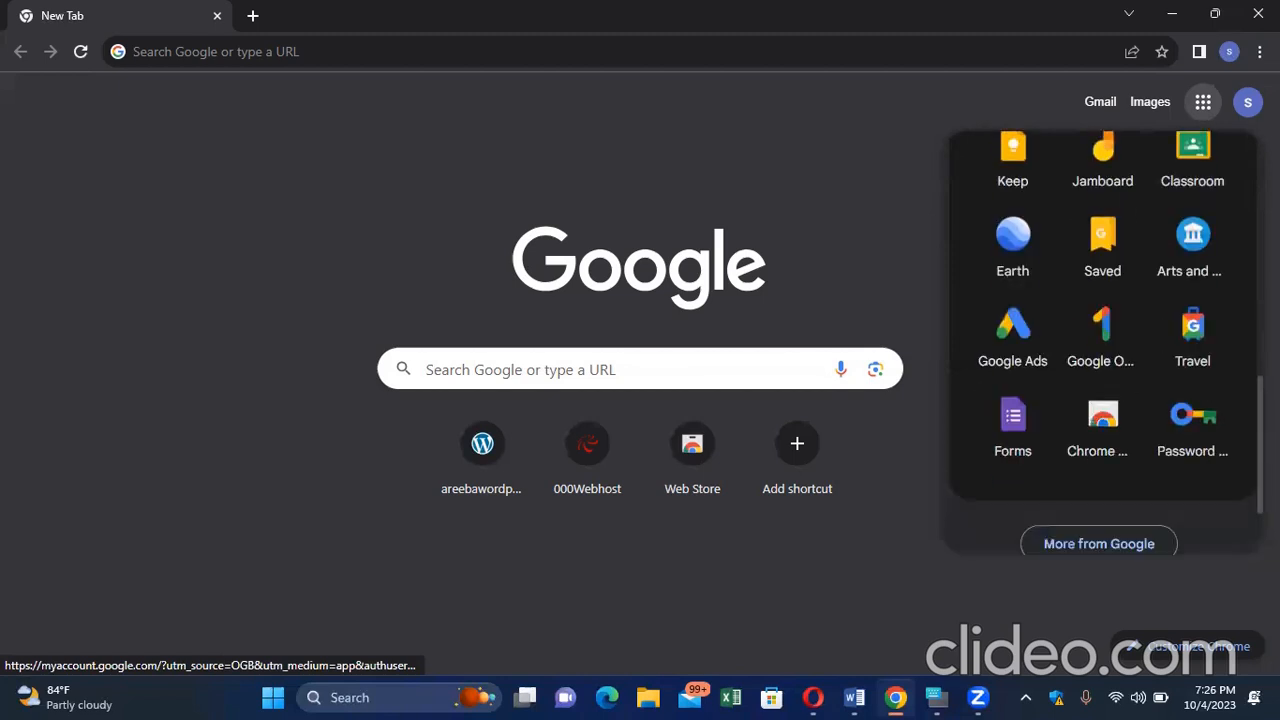
pyautogui.scroll(-1, 1103, 340)
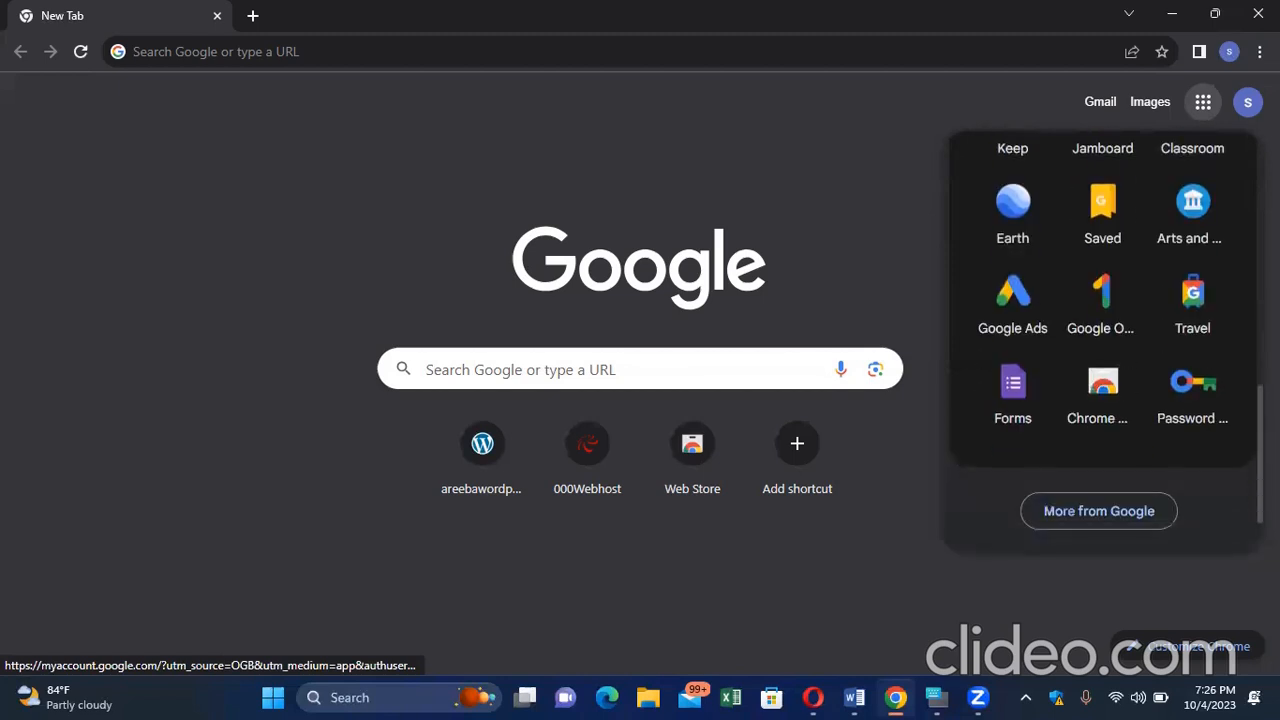
pyautogui.scroll(5, 1103, 340)
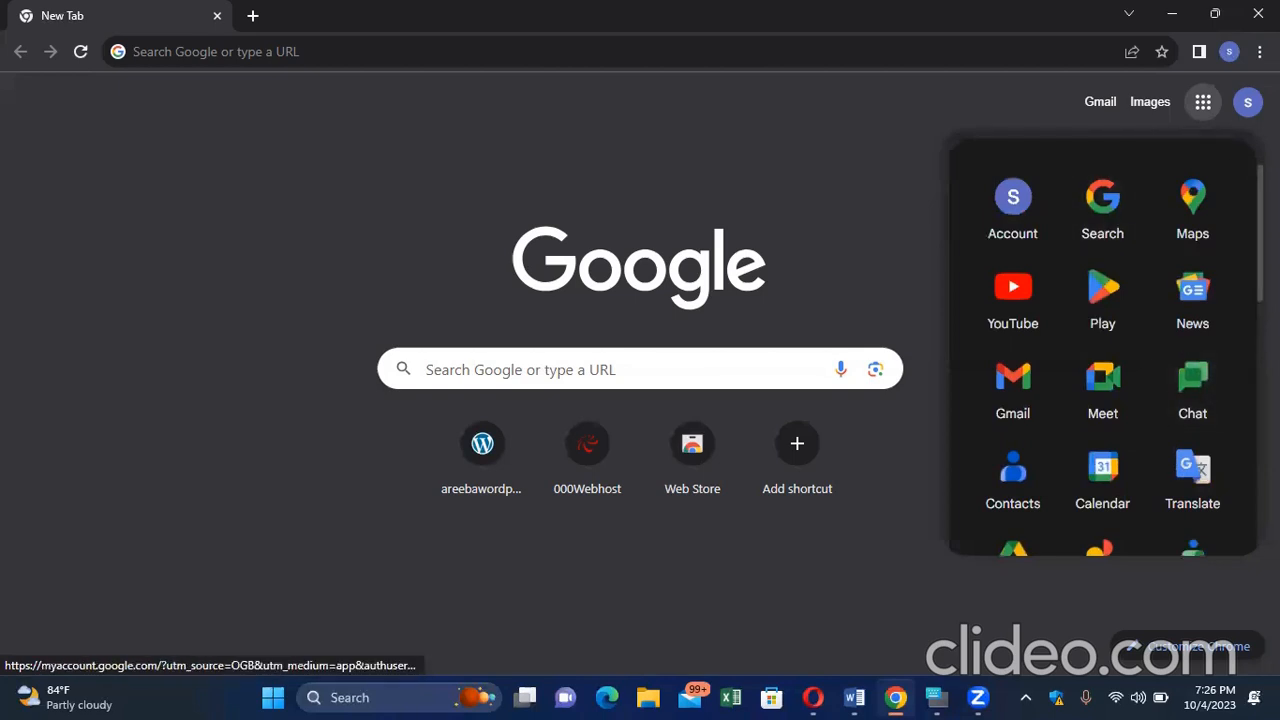
# Open Google Docs from the Google apps and create a blank document
pyautogui.scroll(-4, 1103, 340)
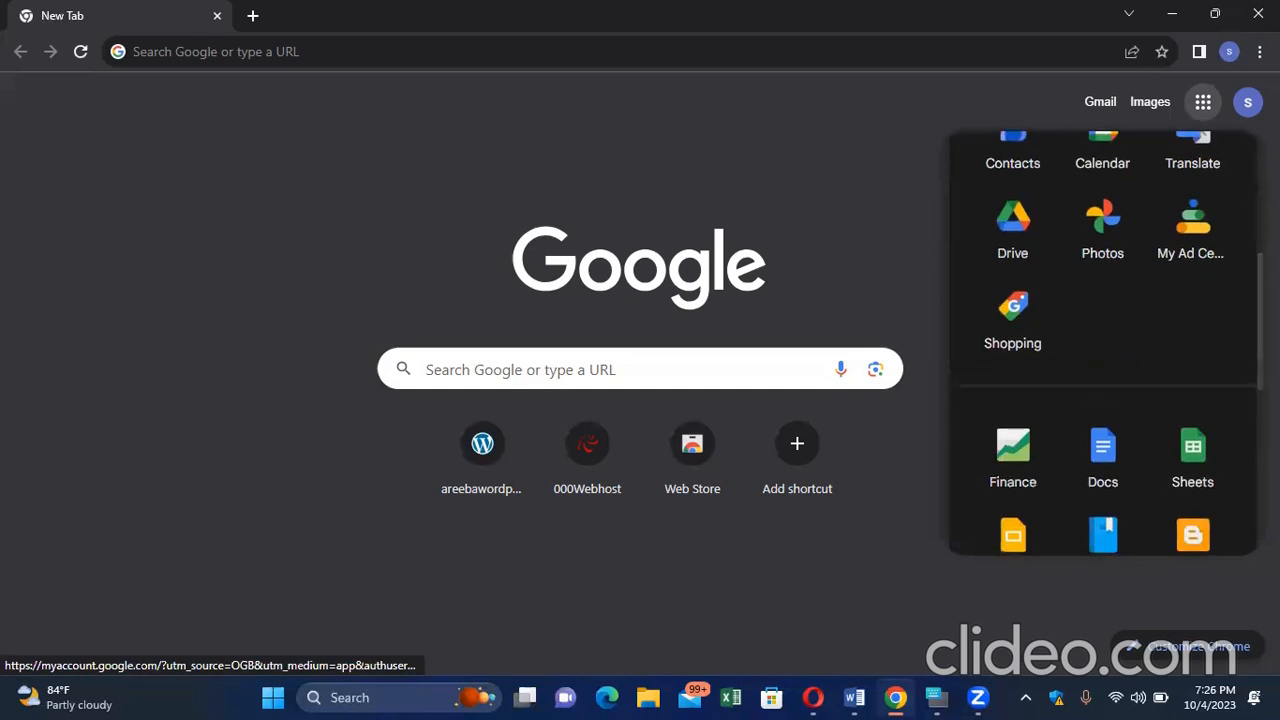
pyautogui.click(1100, 451)
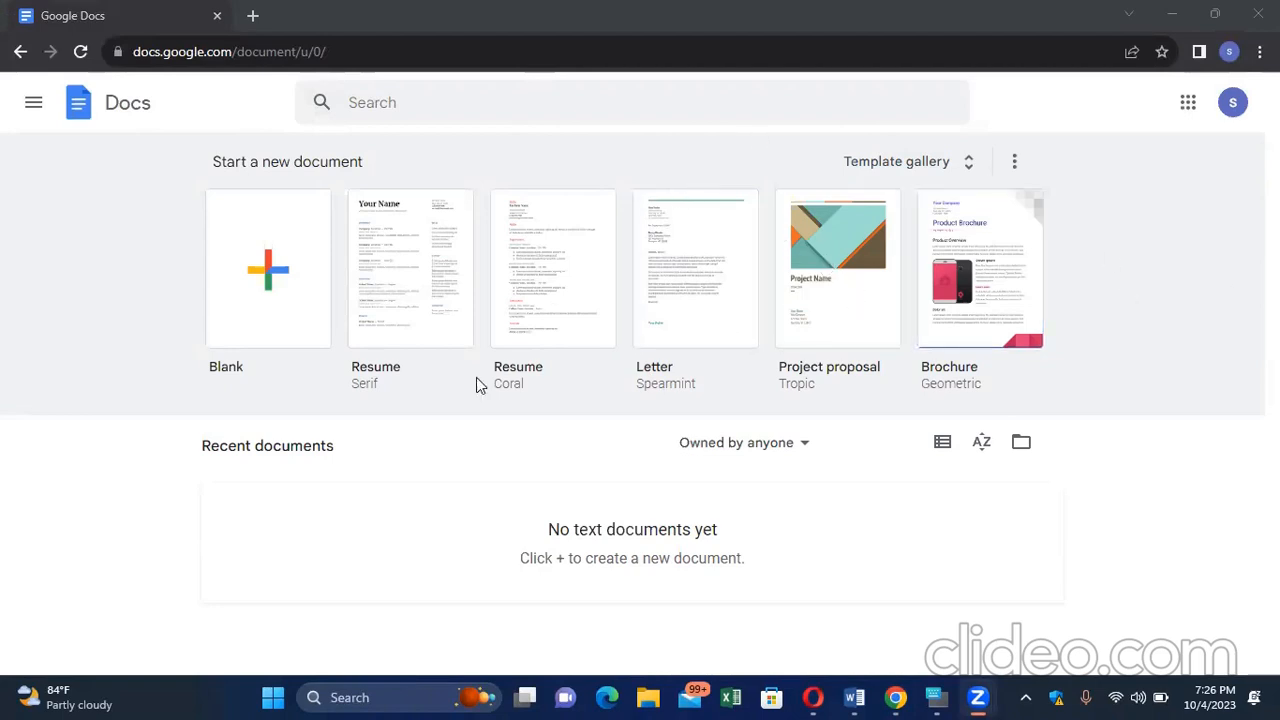
pyautogui.click(268, 276)
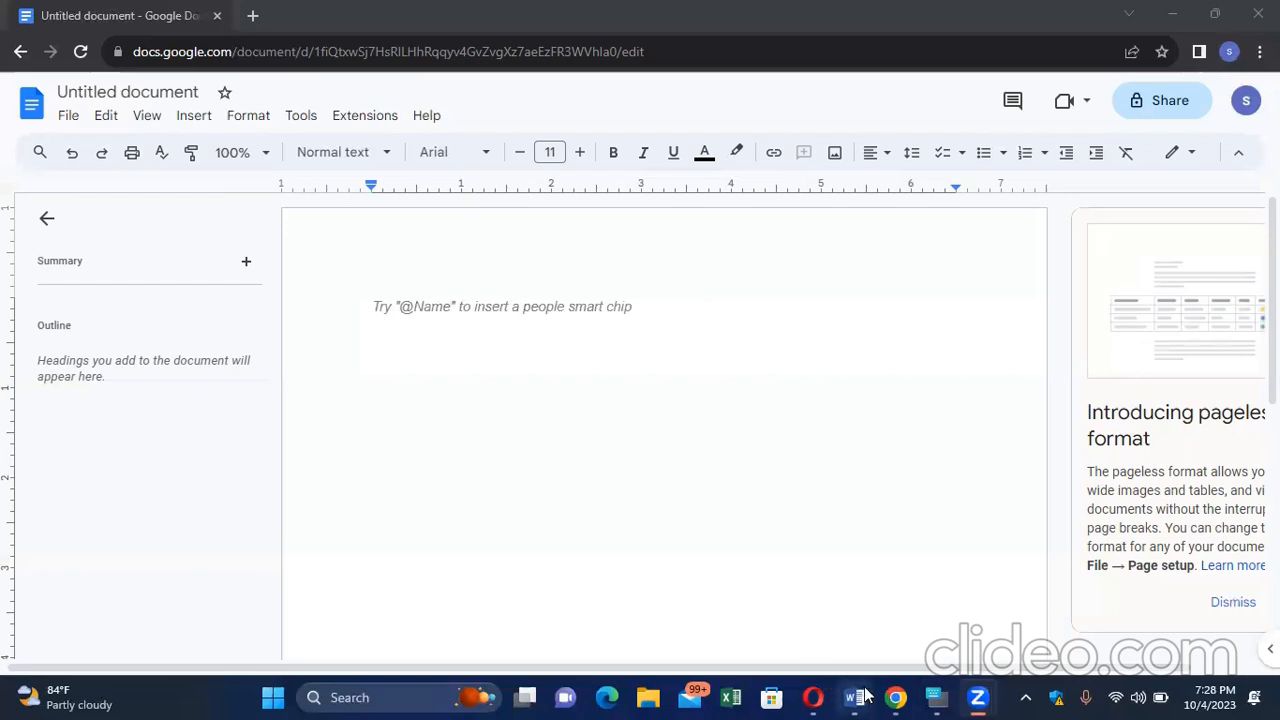
# Switch back to the green certificate document in Word and create a new blank document
pyautogui.moveTo(858, 698)
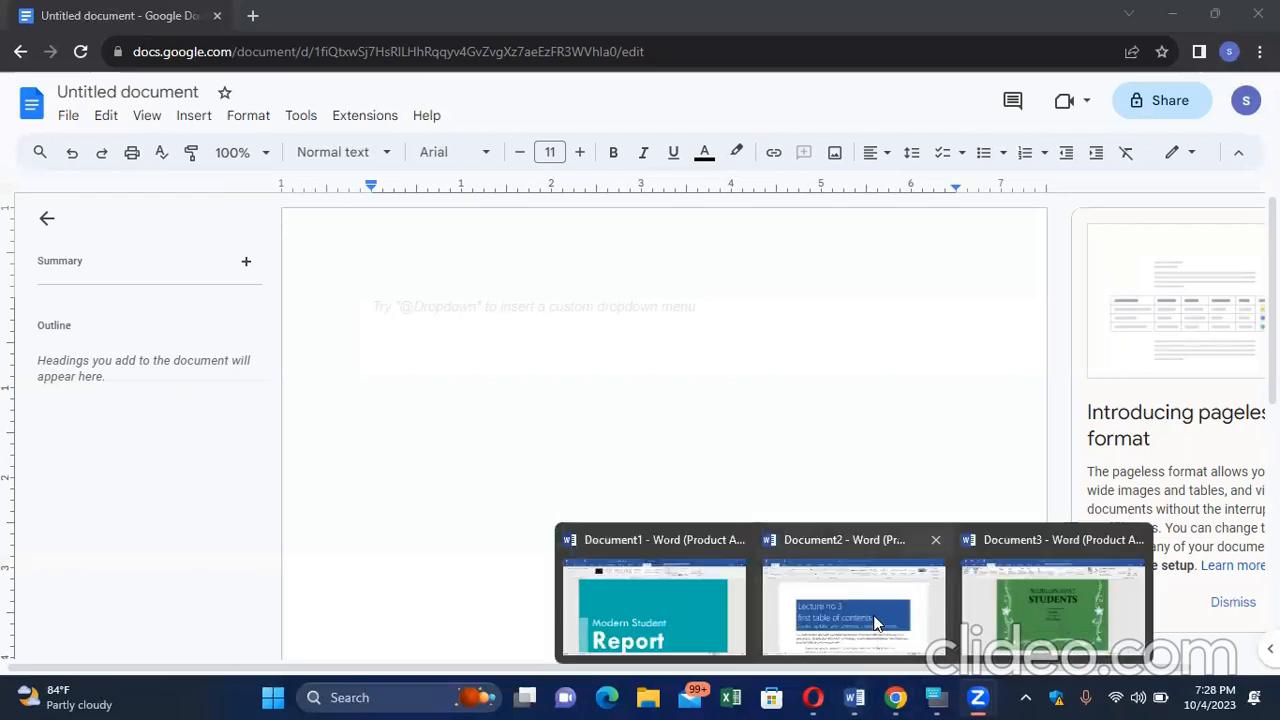
pyautogui.click(980, 622)
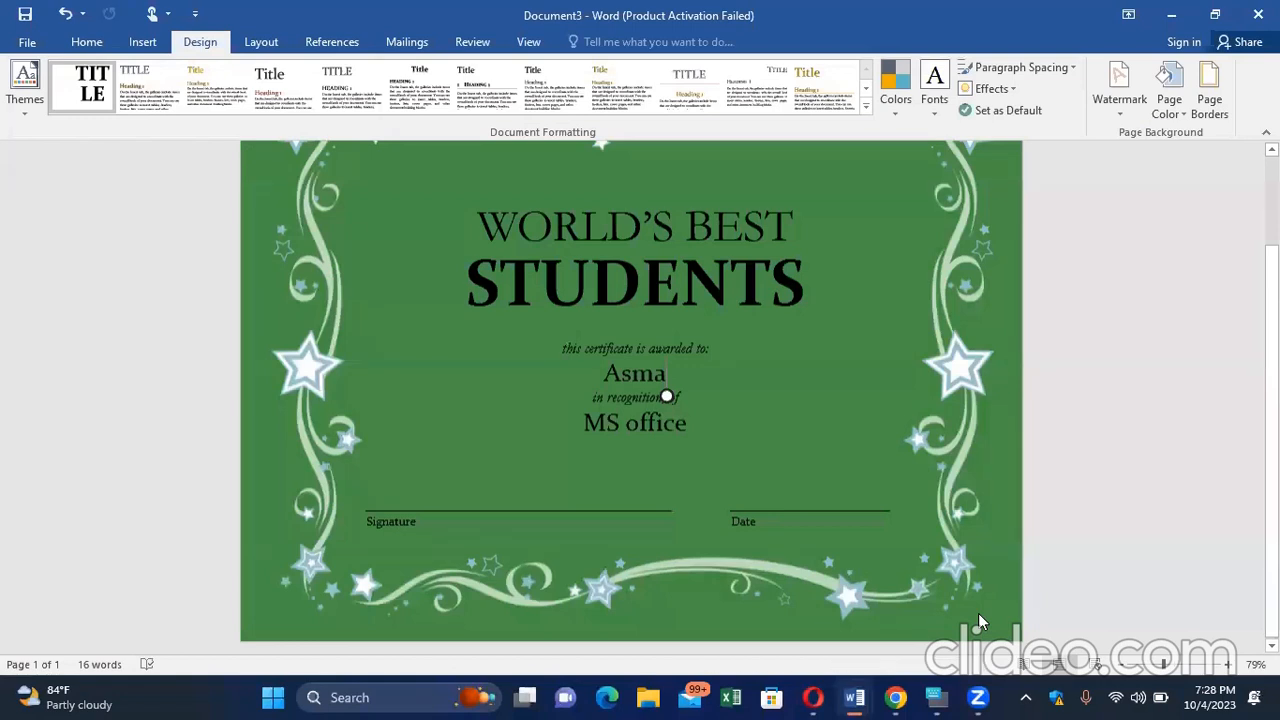
pyautogui.hotkey('ctrl', 'n')
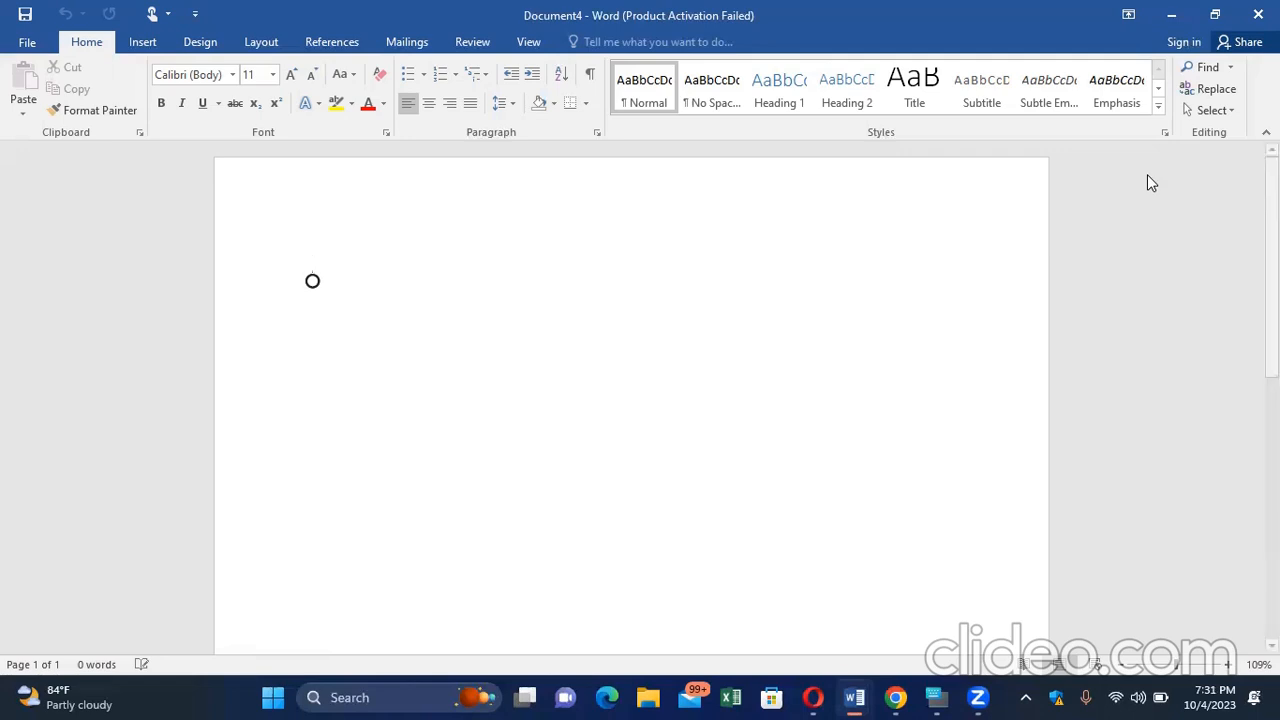
# Switch to the On-Screen Keyboard and move it slightly higher over the blank document
pyautogui.click(932, 697)
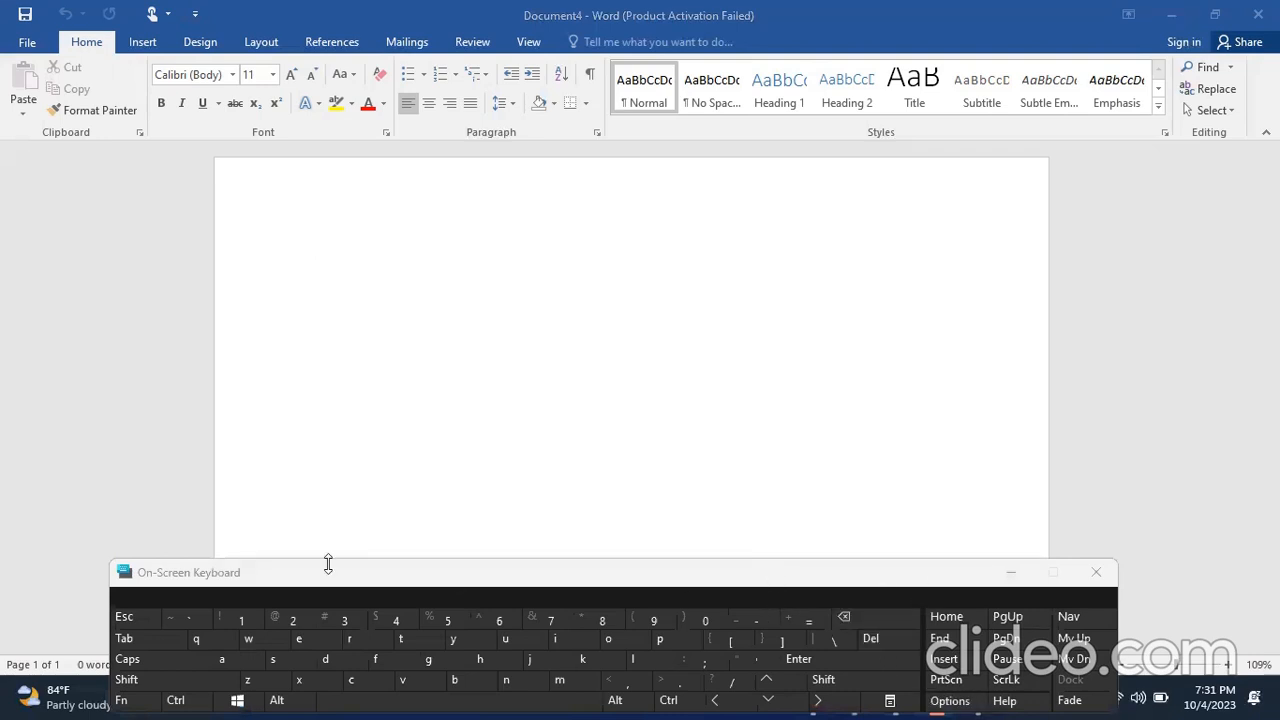
pyautogui.click(212, 572)
pyautogui.moveTo(212, 572); pyautogui.dragTo(196, 508)
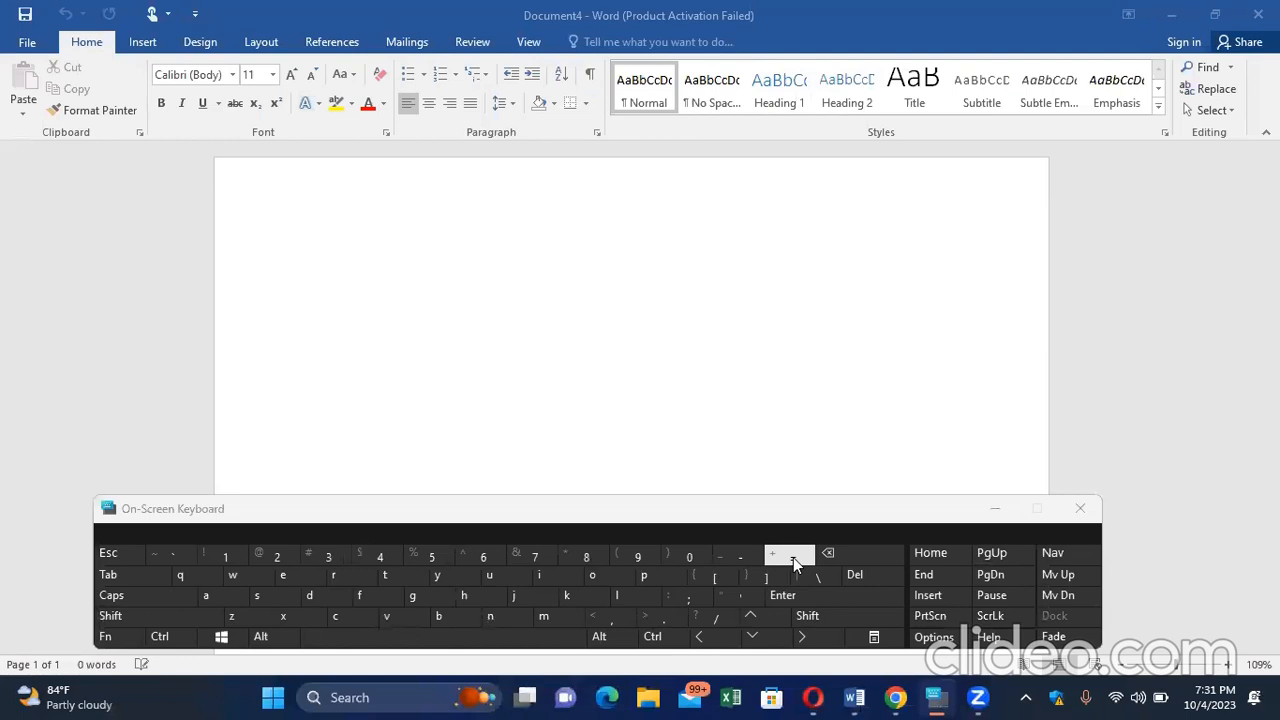
# Start a formula in the blank document by entering =(randbetween
pyautogui.scroll(2, 793, 557)
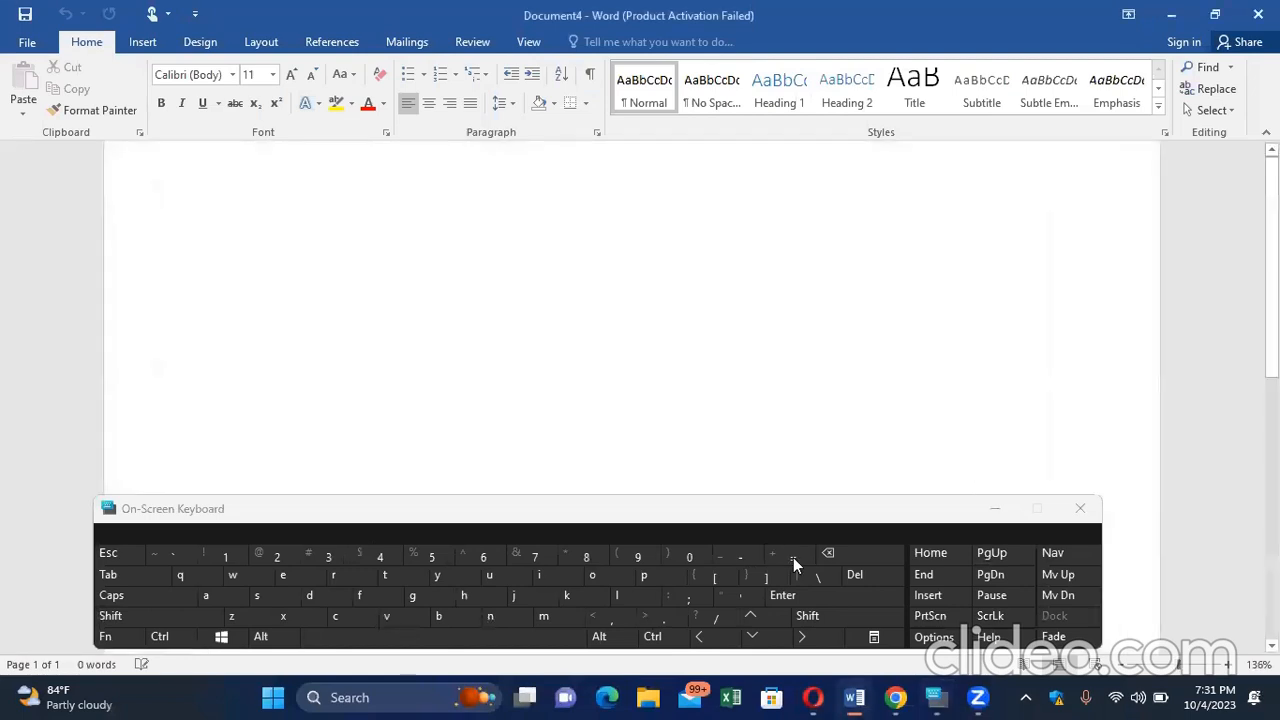
pyautogui.click(793, 557)
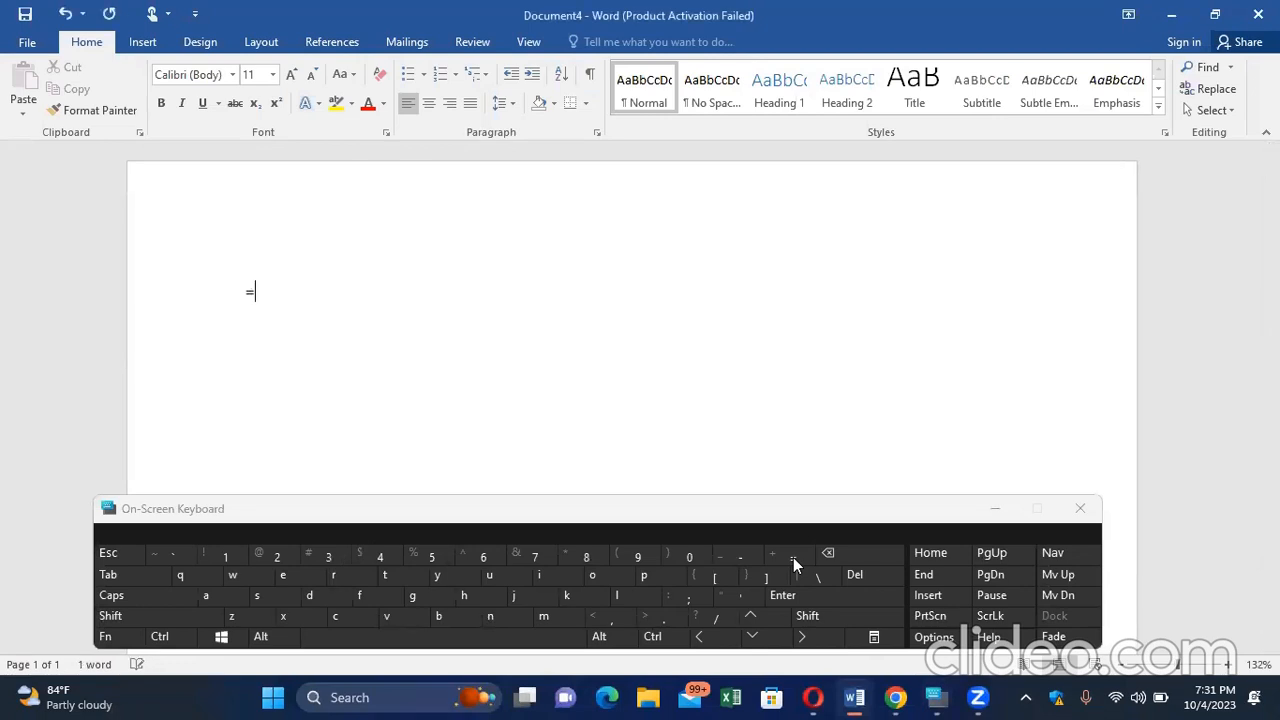
pyautogui.scroll(2, 793, 557)
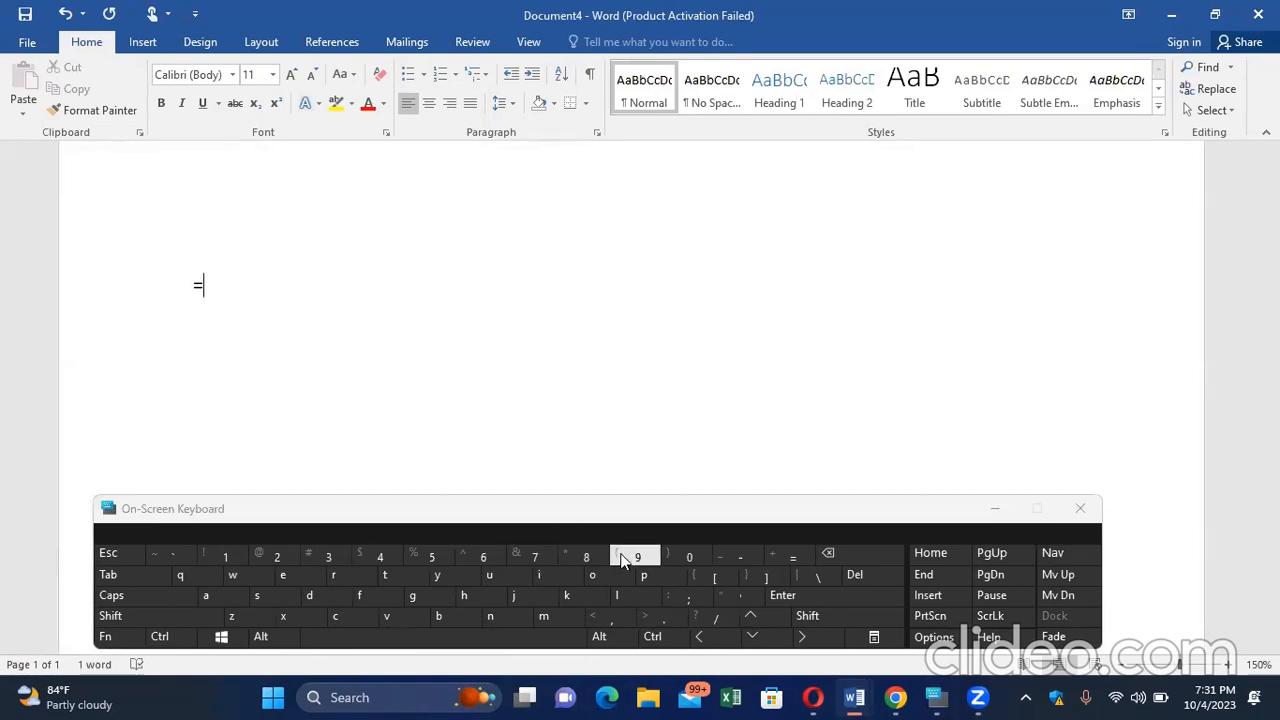
pyautogui.click(806, 619)
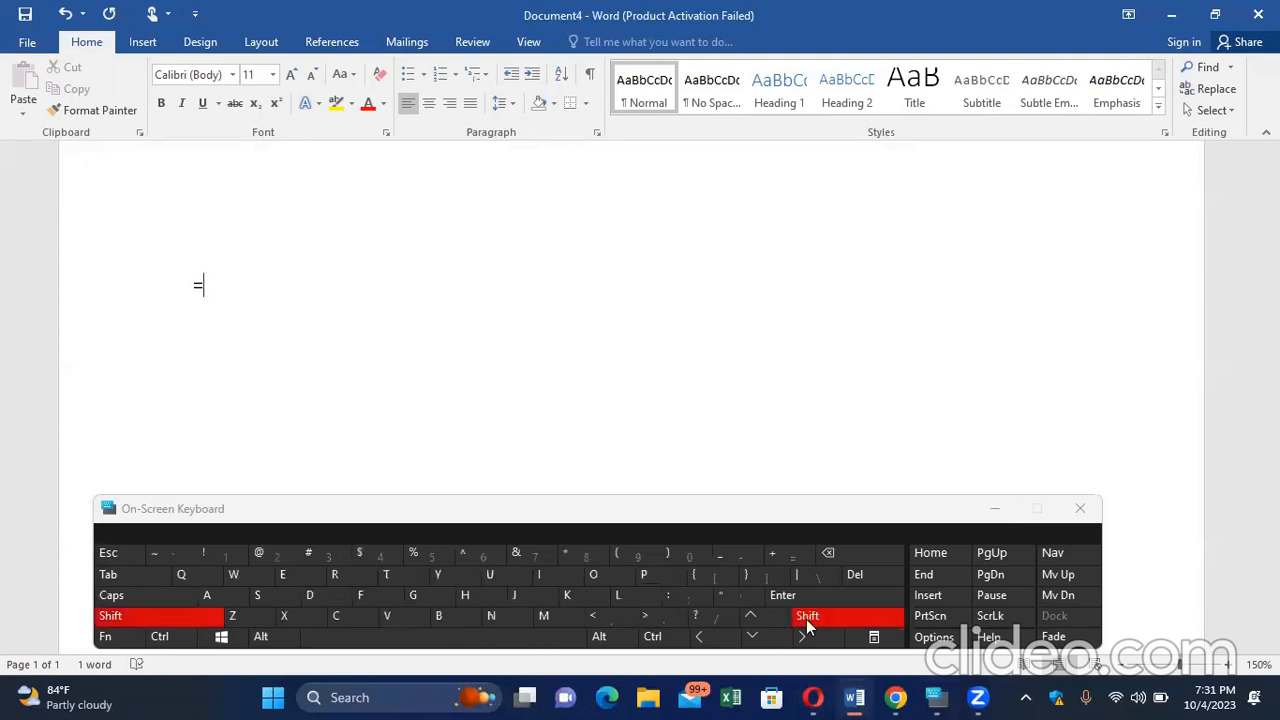
pyautogui.click(616, 560)
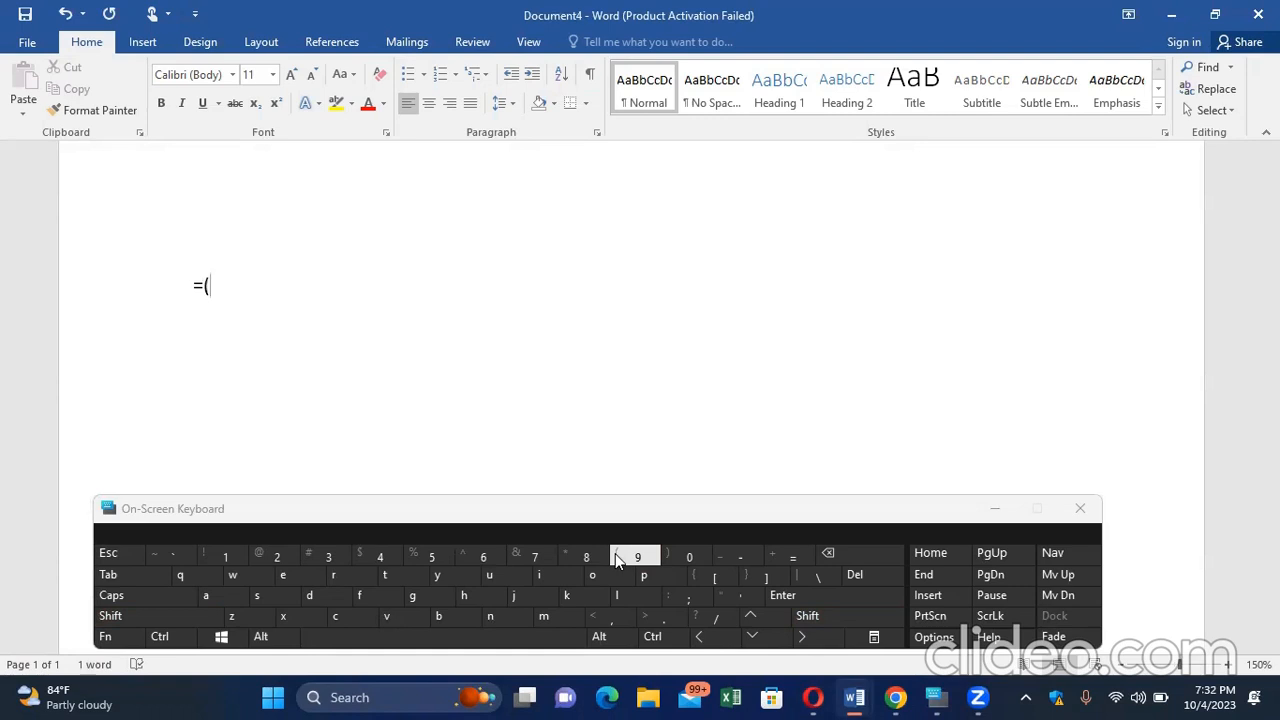
pyautogui.write('randbetween')
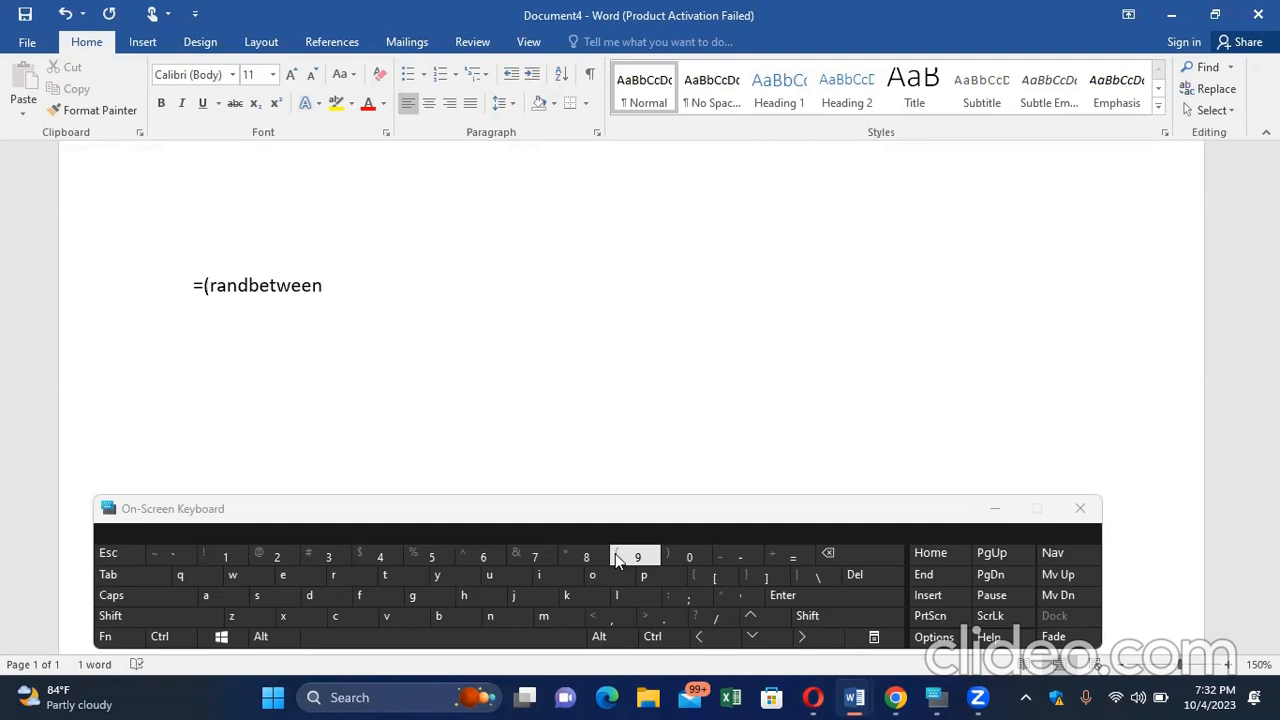
# Complete the formula as =(randbetween5,5) and try to run it
pyautogui.write('2,3')
pyautogui.press('BackSpace')
pyautogui.press('BackSpace')
pyautogui.press('BackSpace')
pyautogui.write('5,5')
pyautogui.press('shift')
pyautogui.click(616, 561)
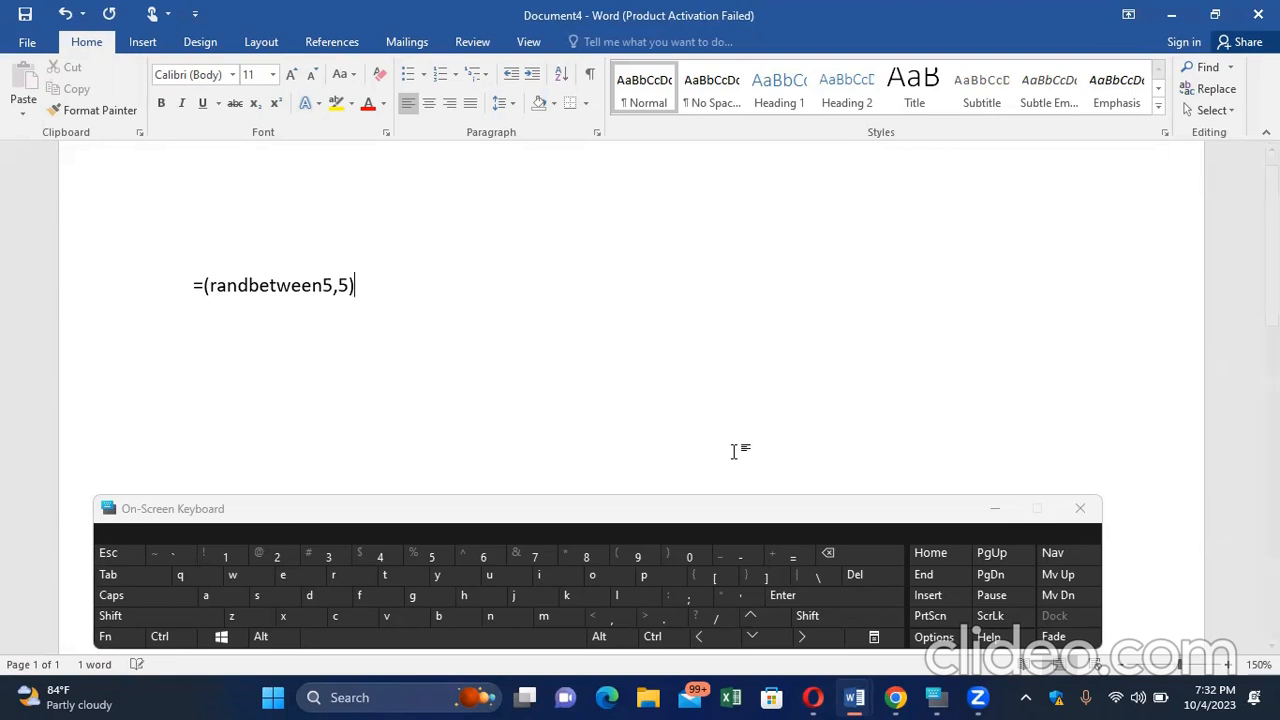
pyautogui.click(785, 600)
pyautogui.click(374, 286)
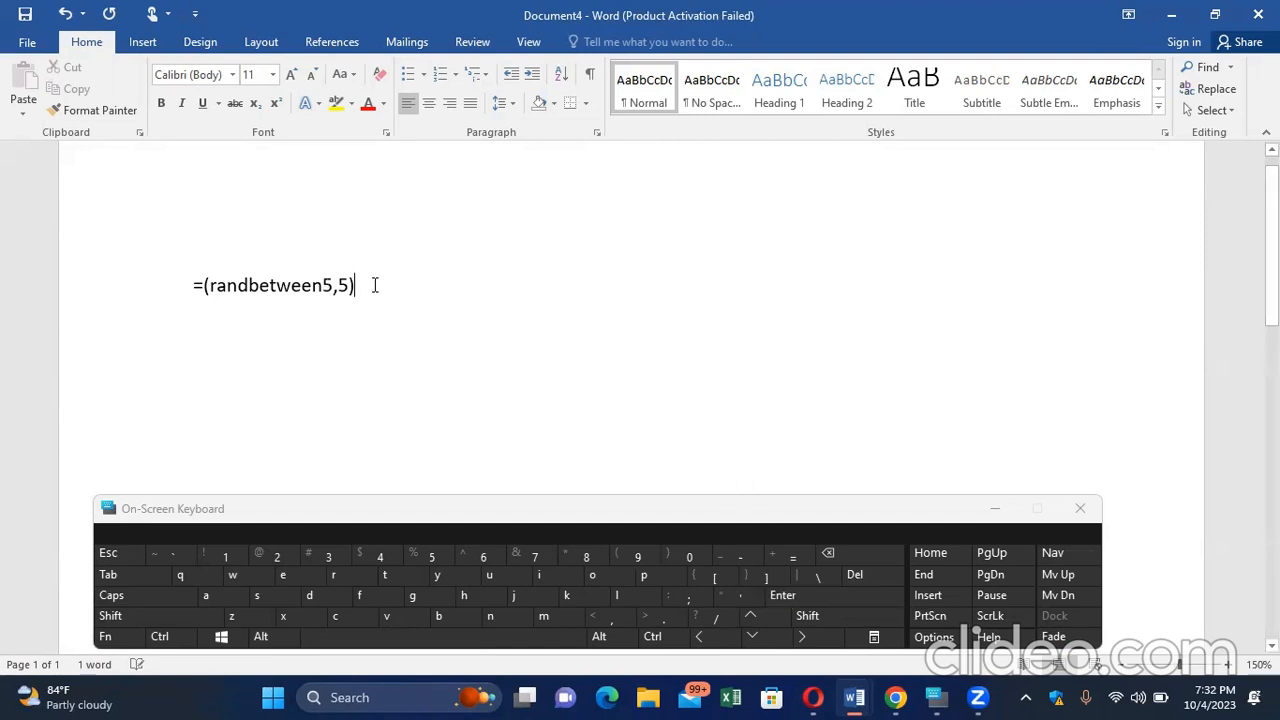
pyautogui.press('Return')
# Delete the formula's text back to the equals sign
pyautogui.click(325, 285)
pyautogui.press('BackSpace')
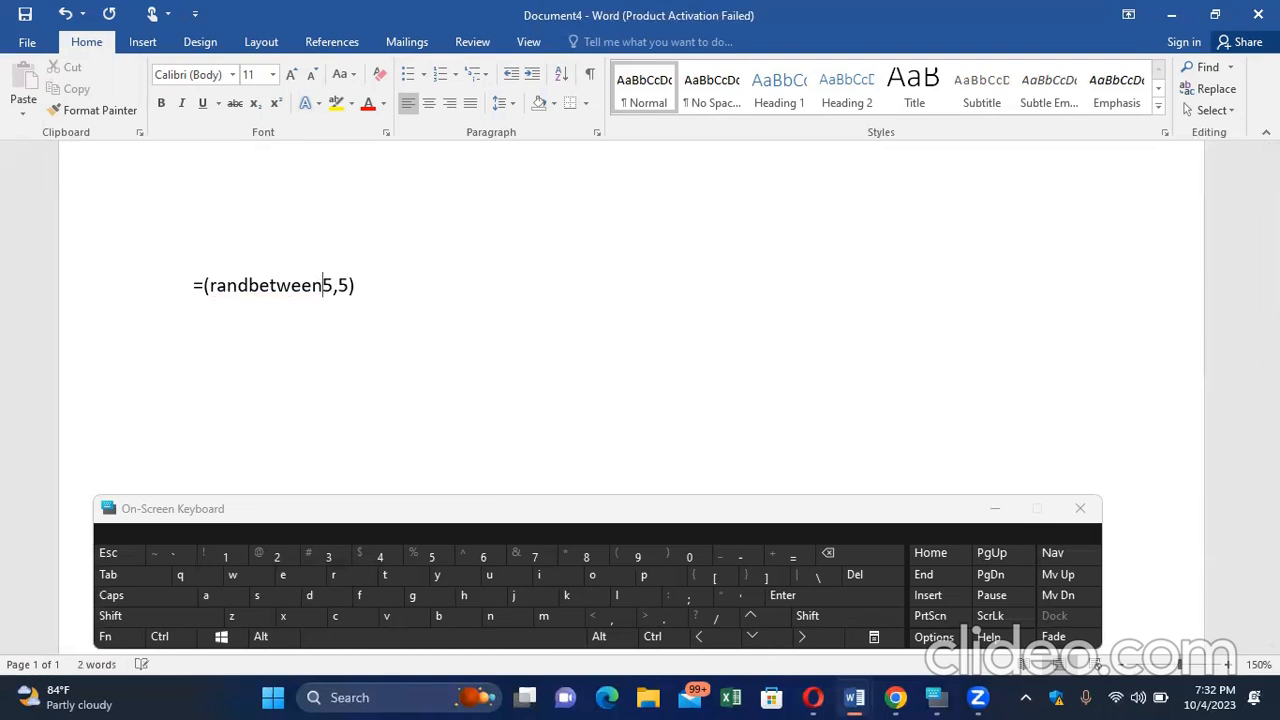
pyautogui.press('BackSpace')
pyautogui.click(372, 276)
pyautogui.press('BackSpace')
pyautogui.press('BackSpace')
pyautogui.press('BackSpace')
pyautogui.press('BackSpace')
pyautogui.press('BackSpace')
pyautogui.press('BackSpace')
pyautogui.press('BackSpace')
pyautogui.press('BackSpace')
pyautogui.press('BackSpace')
pyautogui.press('BackSpace')
pyautogui.press('BackSpace')
pyautogui.press('BackSpace')
pyautogui.press('BackSpace')
pyautogui.press('BackSpace')
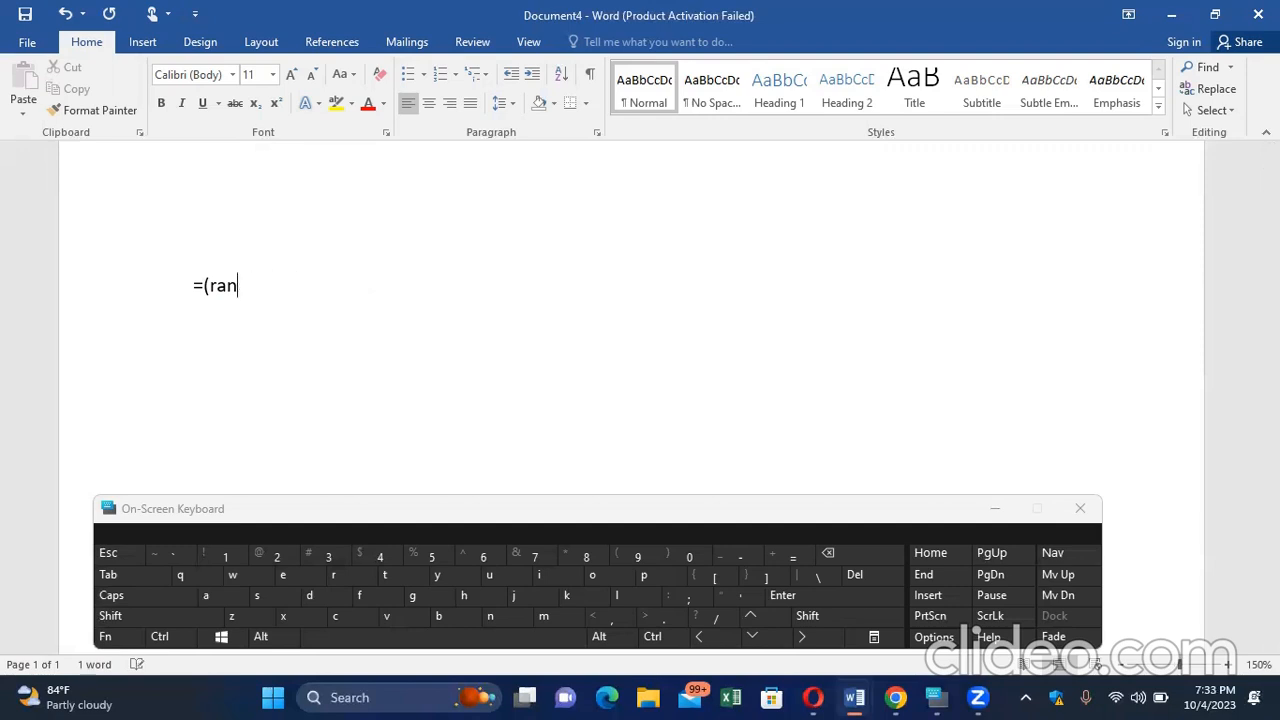
pyautogui.press('BackSpace')
# Complete the formula as =randbetween(3,3) and try to run it
pyautogui.write('randbetween(3')
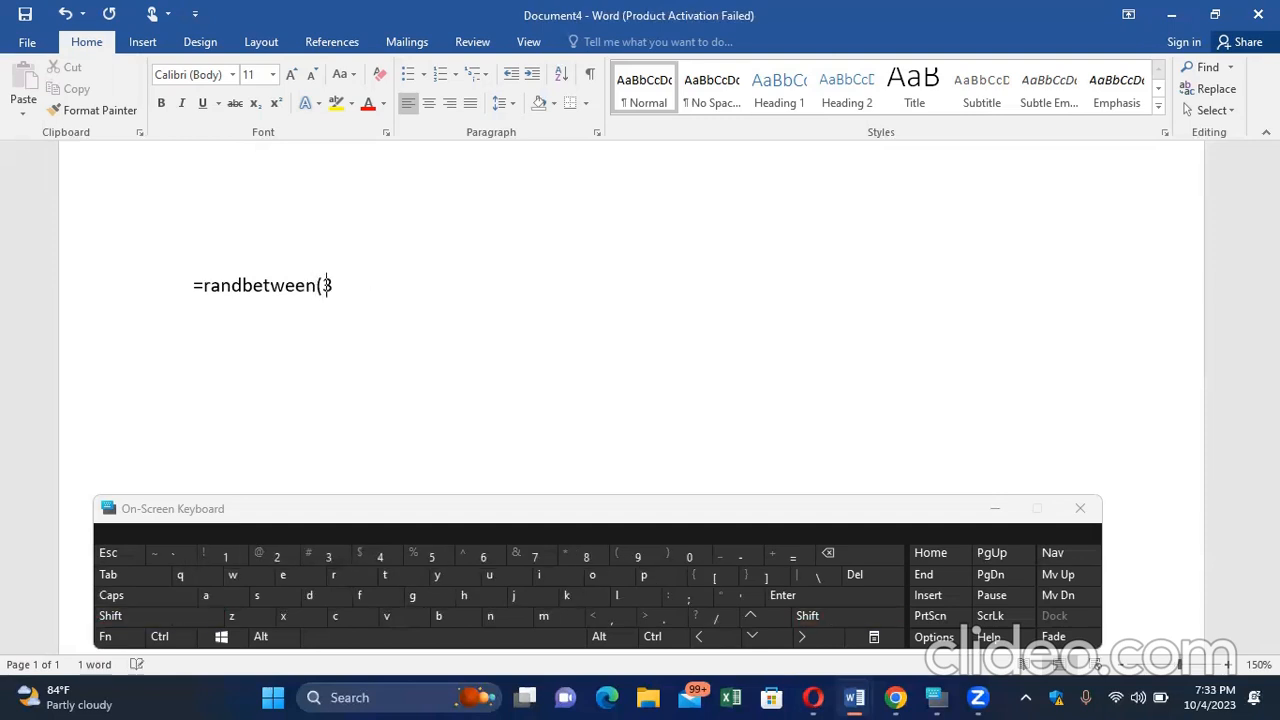
pyautogui.write(',3)')
pyautogui.press('Return')
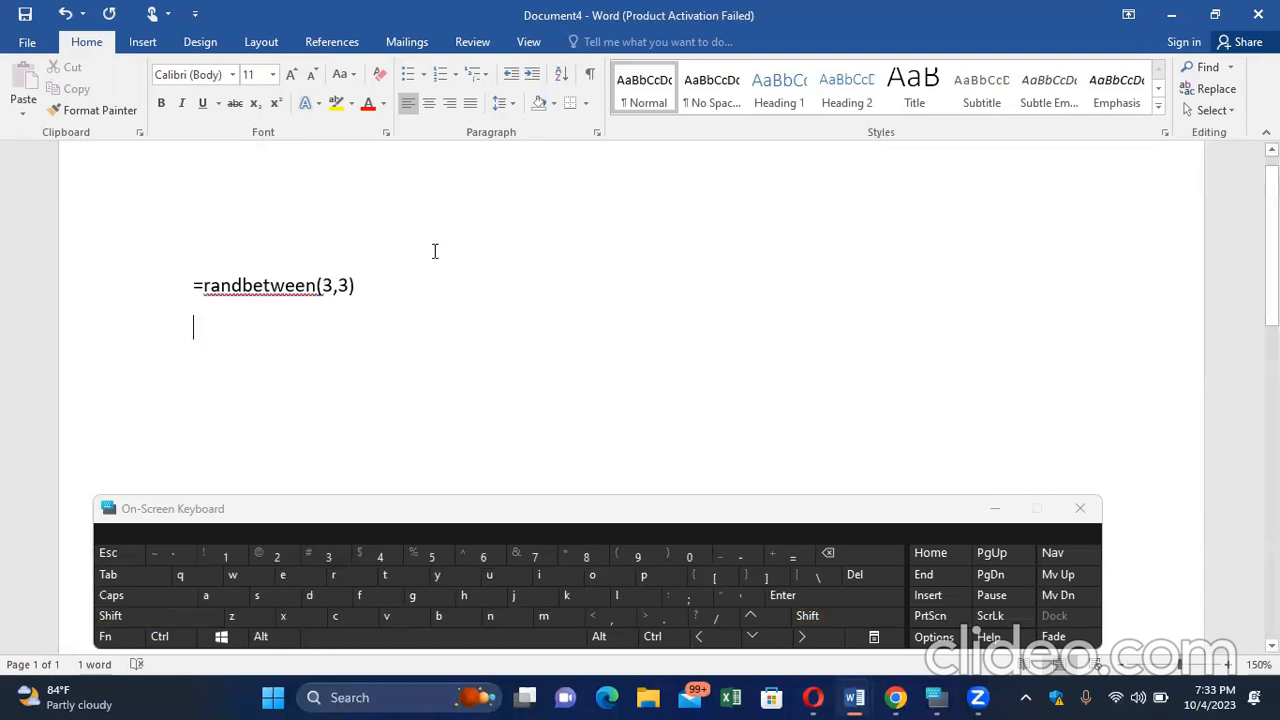
# Erase the =randbetween(3,3) formula so the document is blank
pyautogui.click(352, 287)
pyautogui.press('BackSpace')
pyautogui.press('BackSpace')
pyautogui.press('BackSpace')
pyautogui.press('BackSpace')
pyautogui.press('BackSpace')
pyautogui.press('BackSpace')
pyautogui.press('BackSpace')
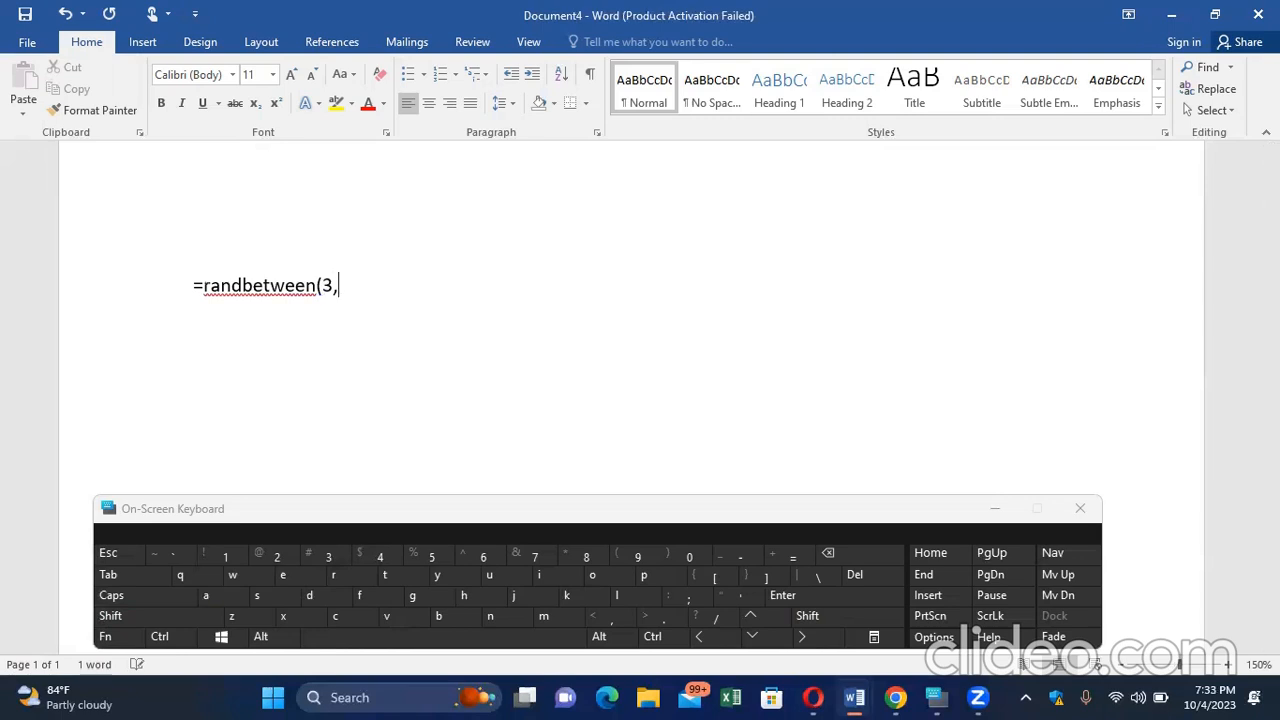
pyautogui.press('BackSpace')
pyautogui.press('BackSpace')
pyautogui.press('BackSpace')
pyautogui.press('BackSpace')
pyautogui.press('BackSpace')
pyautogui.press('BackSpace')
pyautogui.press('BackSpace')
pyautogui.press('BackSpace')
pyautogui.press('BackSpace')
pyautogui.press('BackSpace')
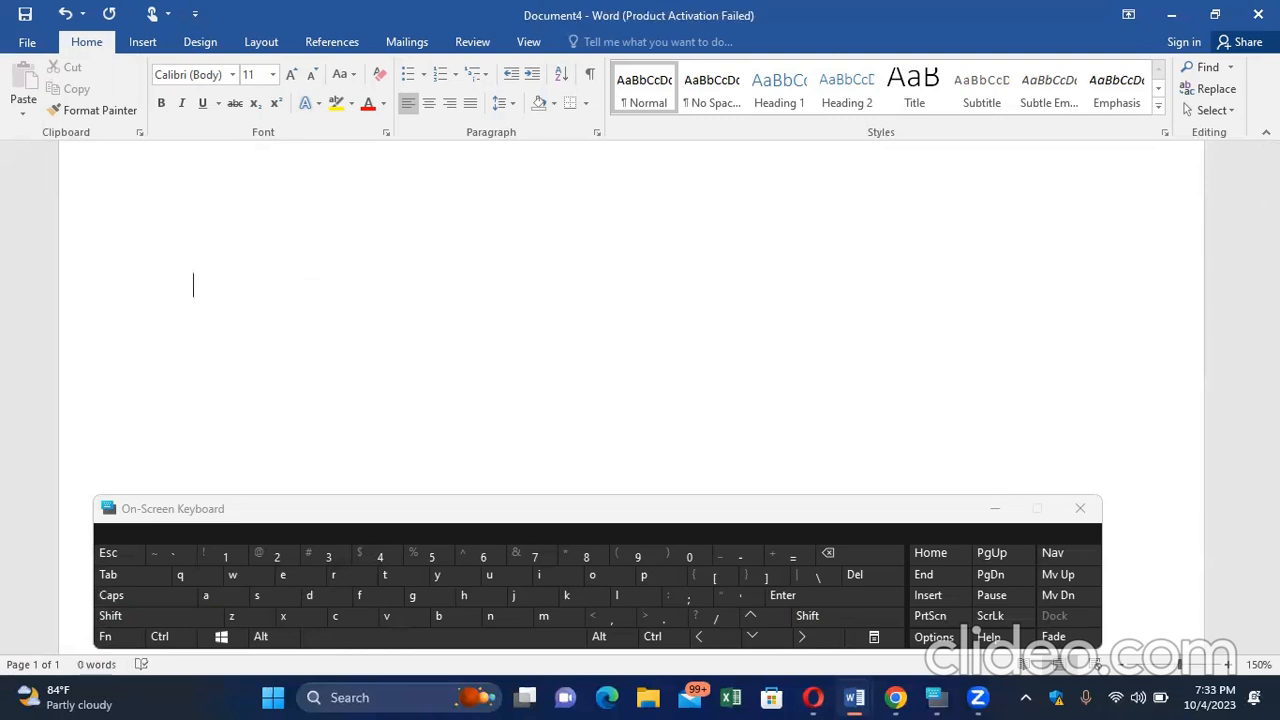
pyautogui.write('(')
pyautogui.press('BackSpace')
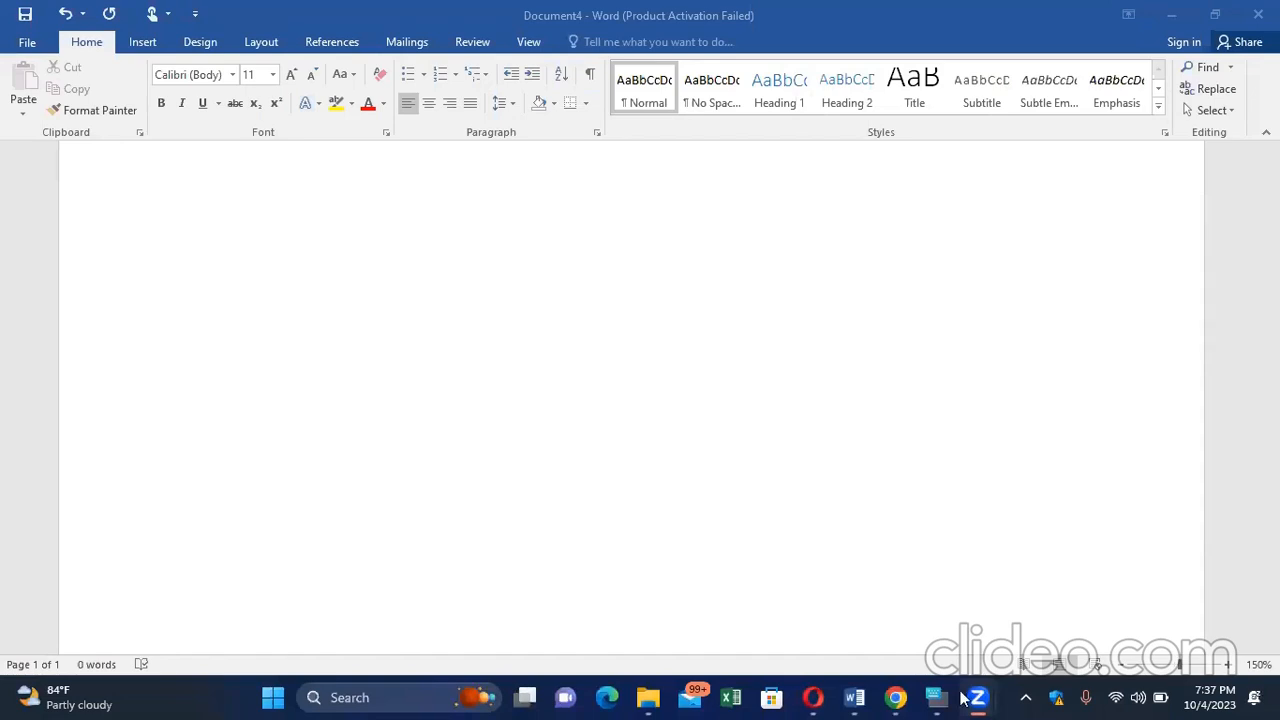
# Switch to the blank Document4 window and generate sample text with =rand(3,3)
pyautogui.moveTo(858, 697)
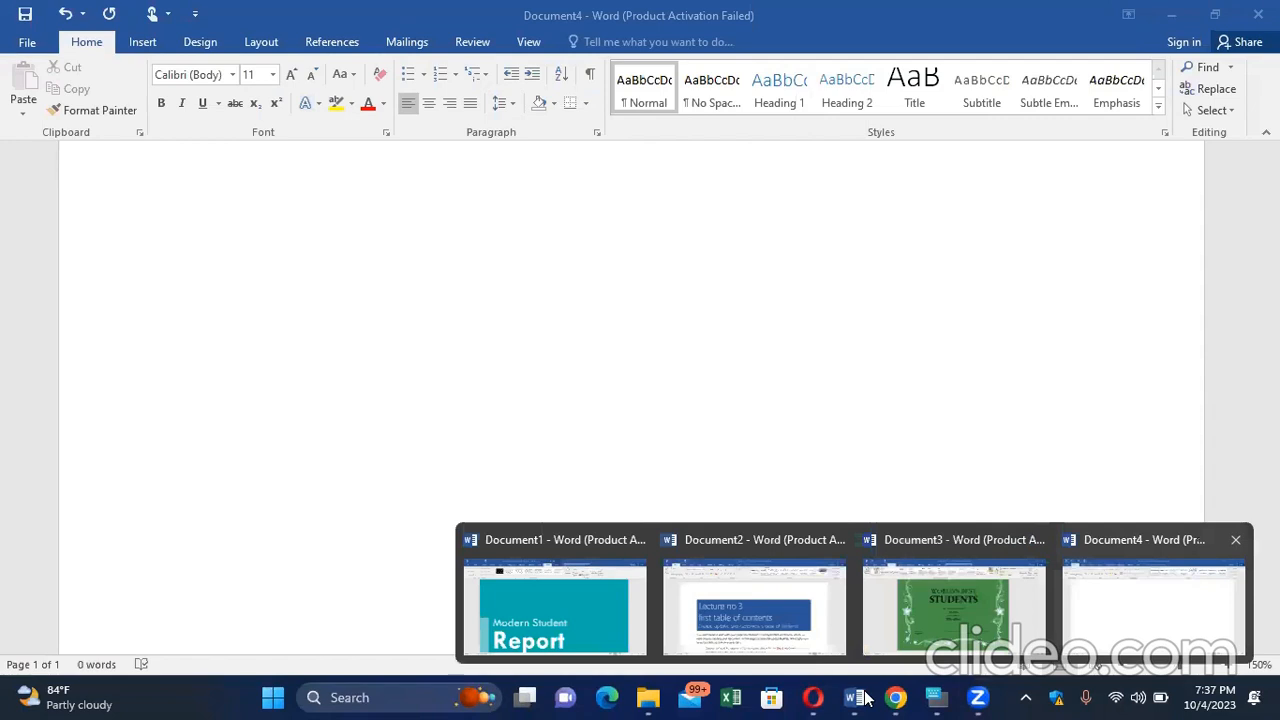
pyautogui.click(1198, 617)
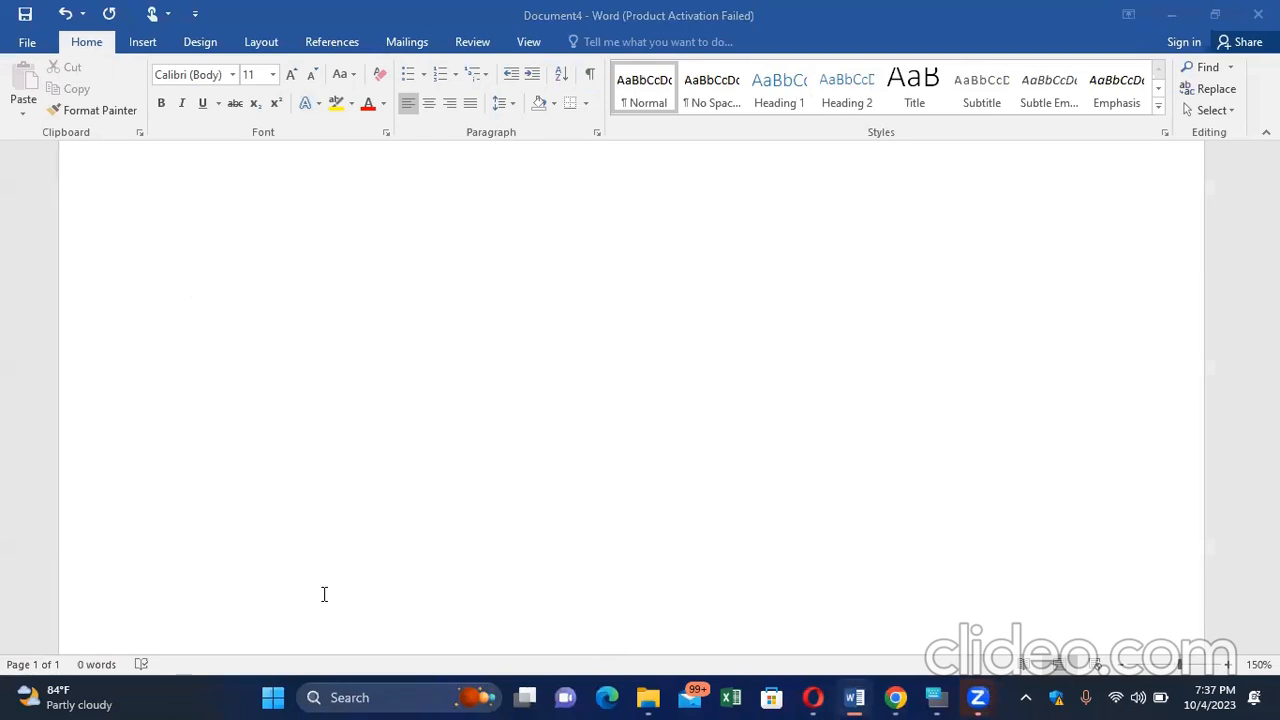
pyautogui.click(288, 230)
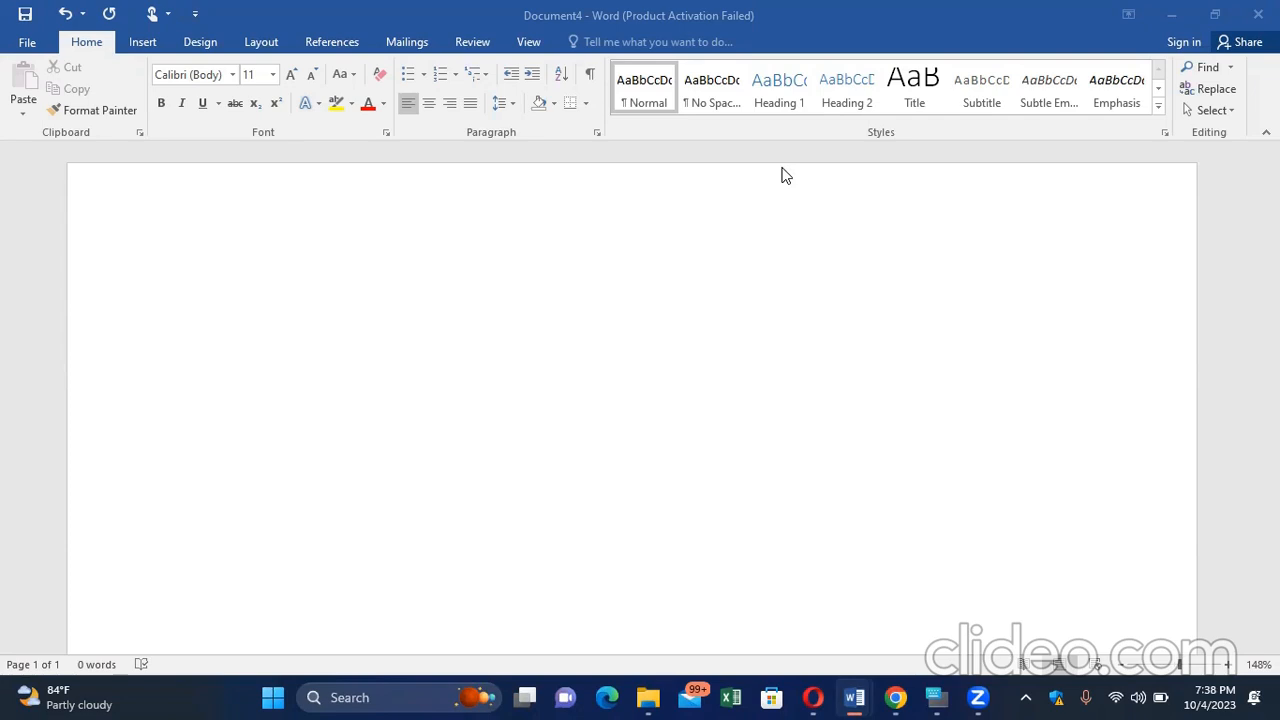
pyautogui.scroll(1, 785, 172)
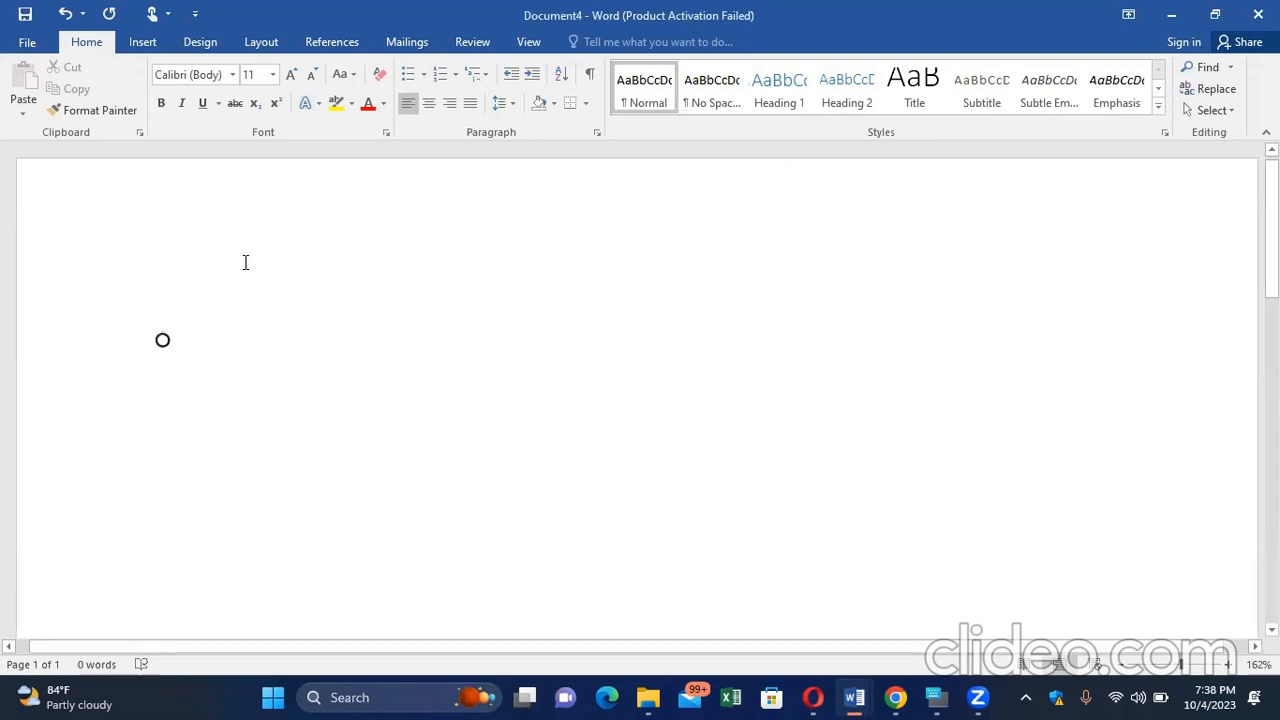
pyautogui.write('=')
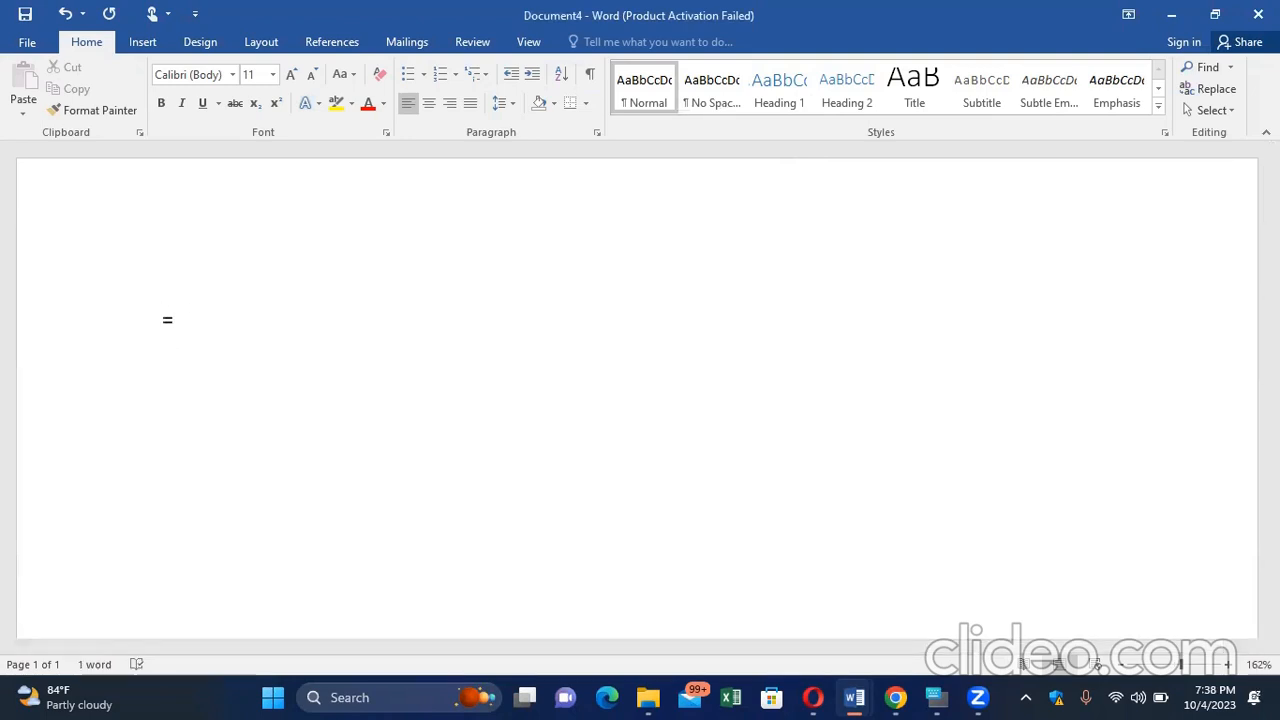
pyautogui.write('rand(')
pyautogui.write('3')
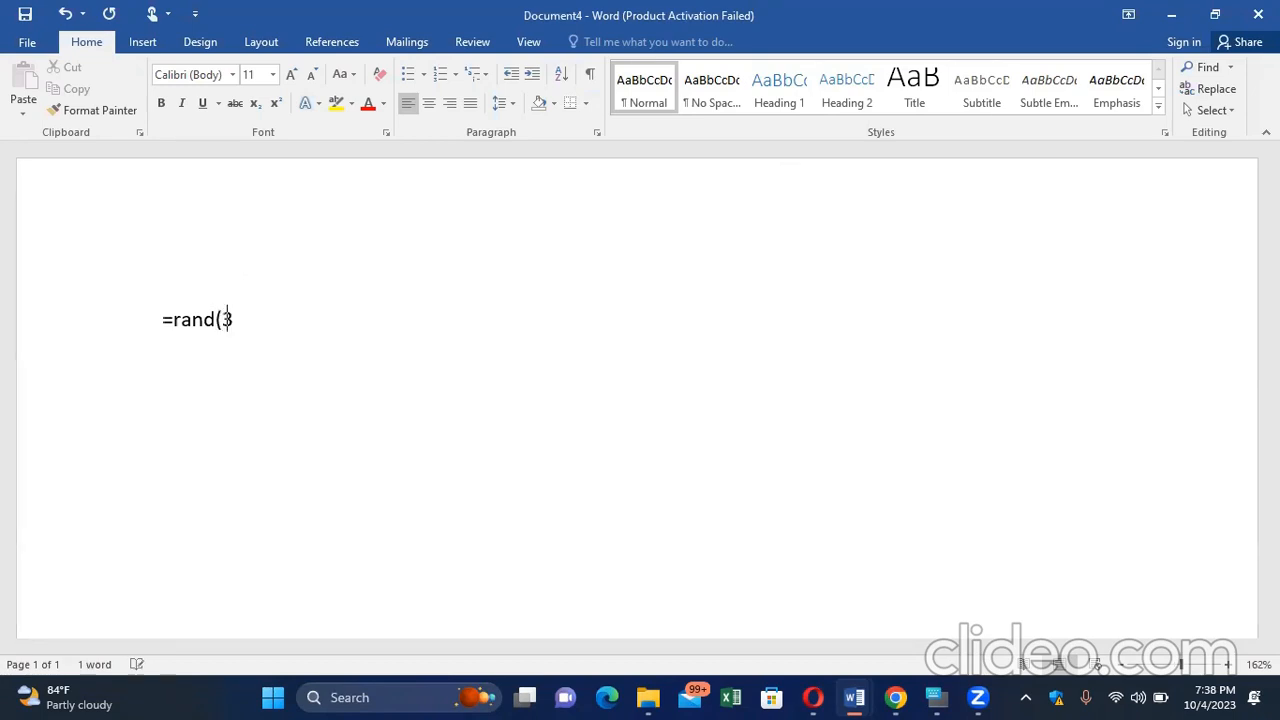
pyautogui.write(',3)')
pyautogui.press('Return')
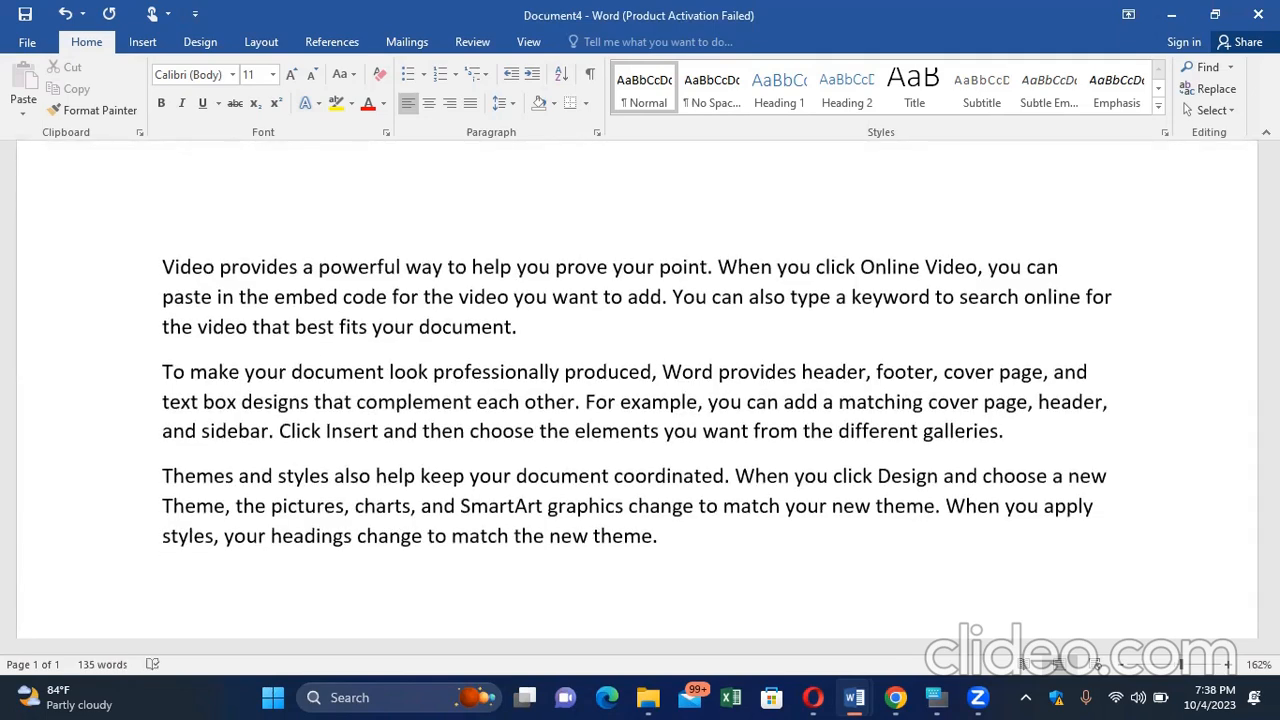
# Undo the text generated by =rand(3,3) and close the File Explorer window of the lecture recording
pyautogui.hotkey('ctrl', 'z')
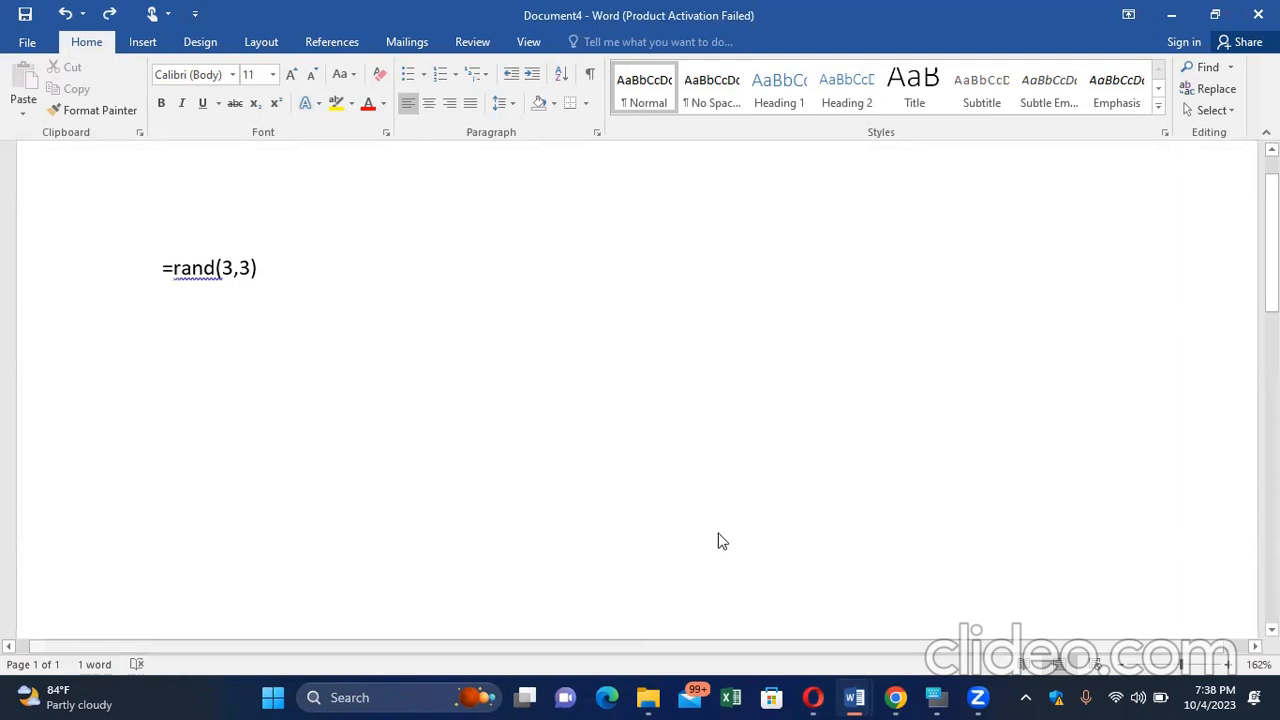
pyautogui.moveTo(648, 697)
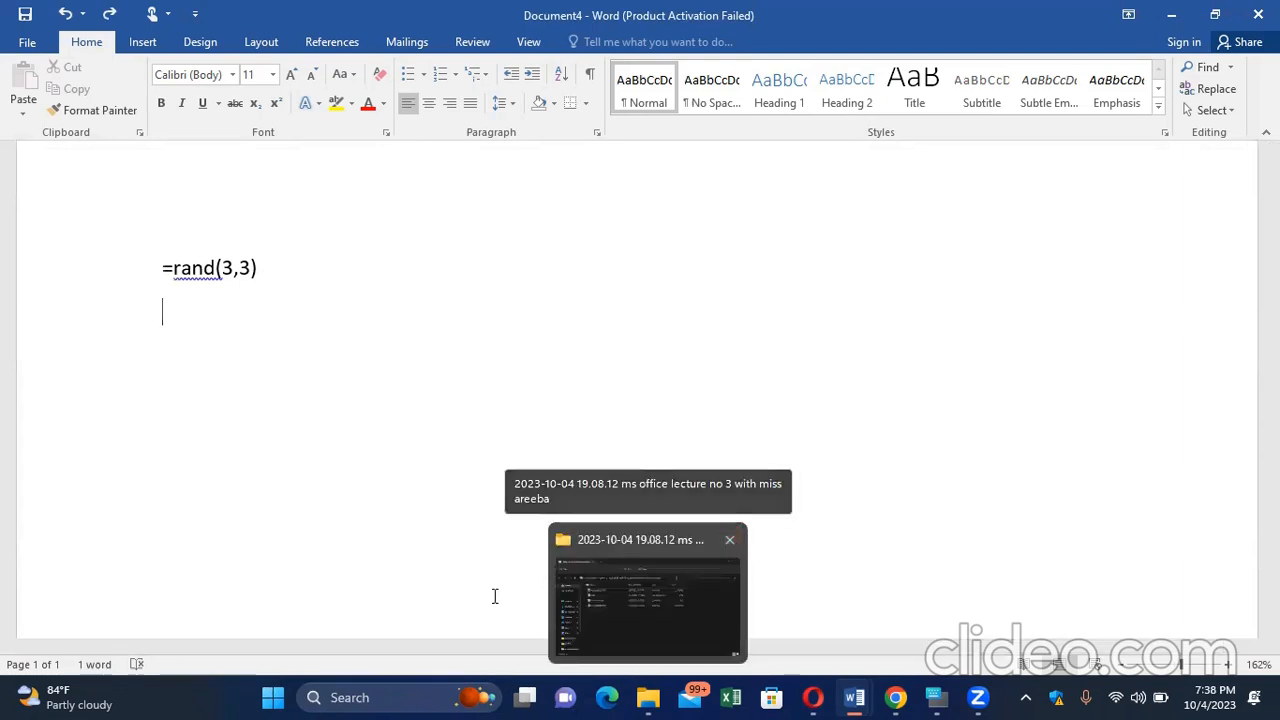
pyautogui.click(733, 542)
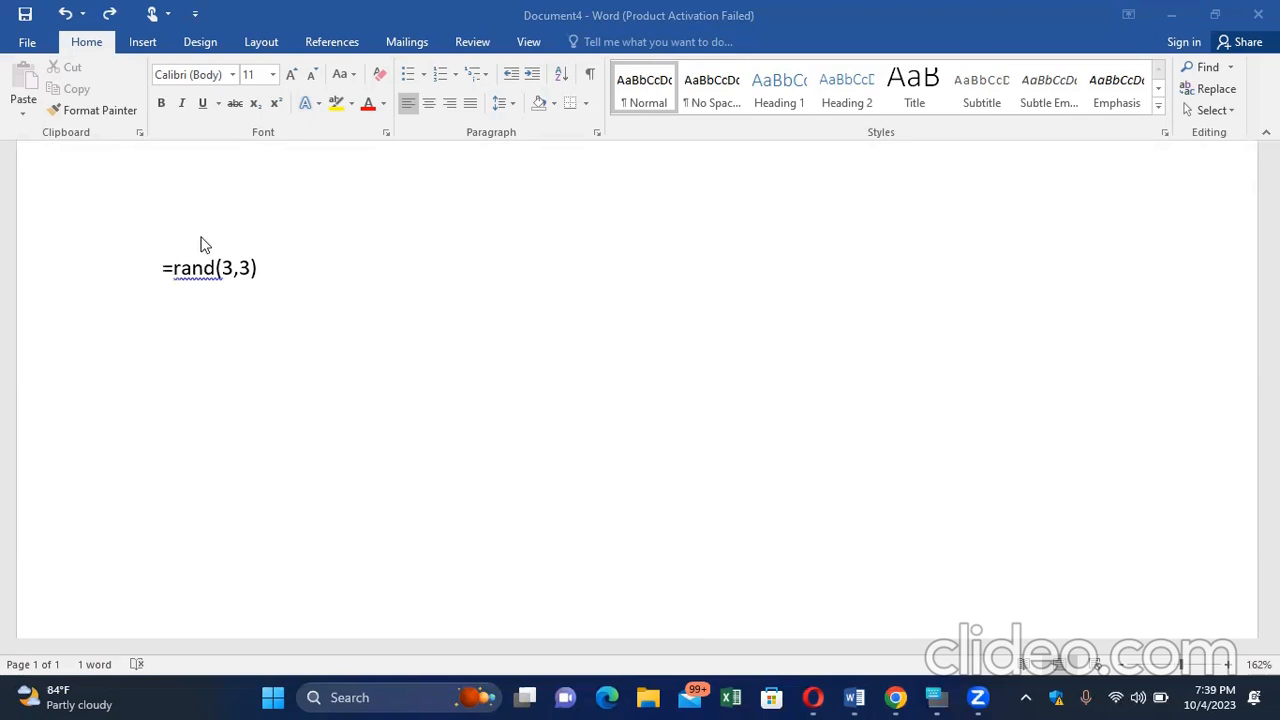
# Change the formula to =rand(5,3) and run it to generate sample text
pyautogui.doubleClick(233, 270)
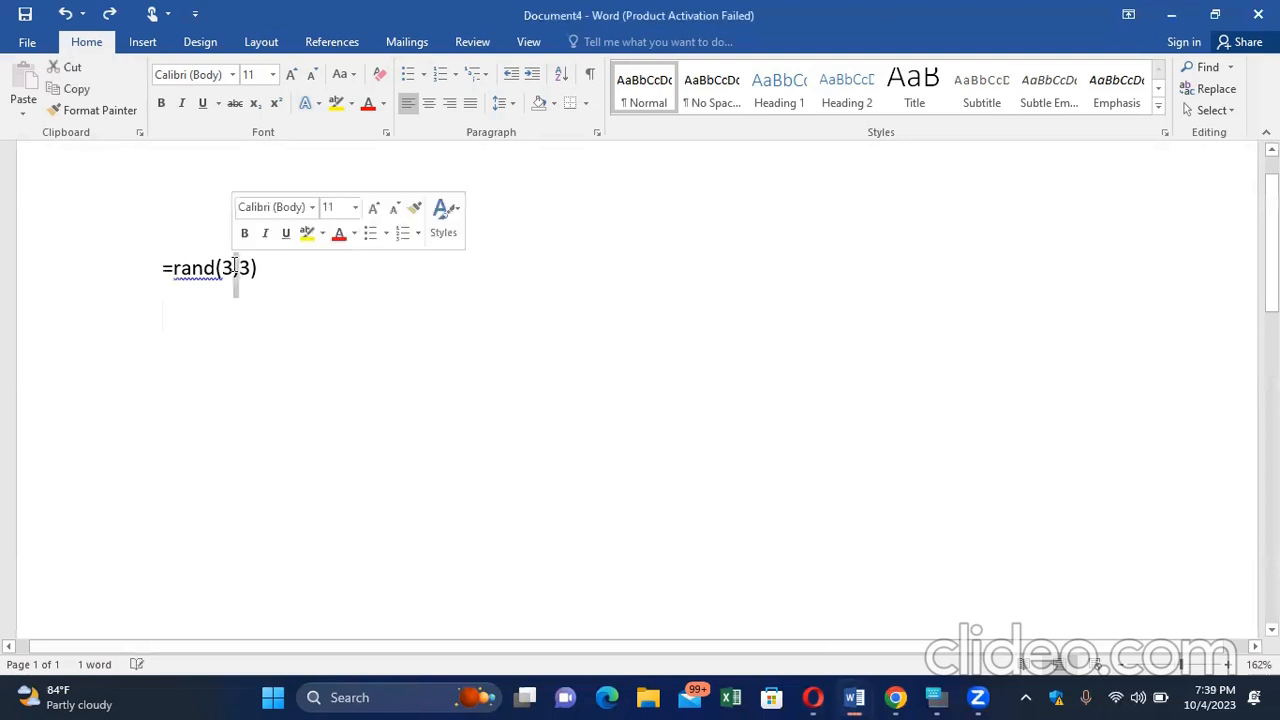
pyautogui.press('BackSpace')
pyautogui.write('5')
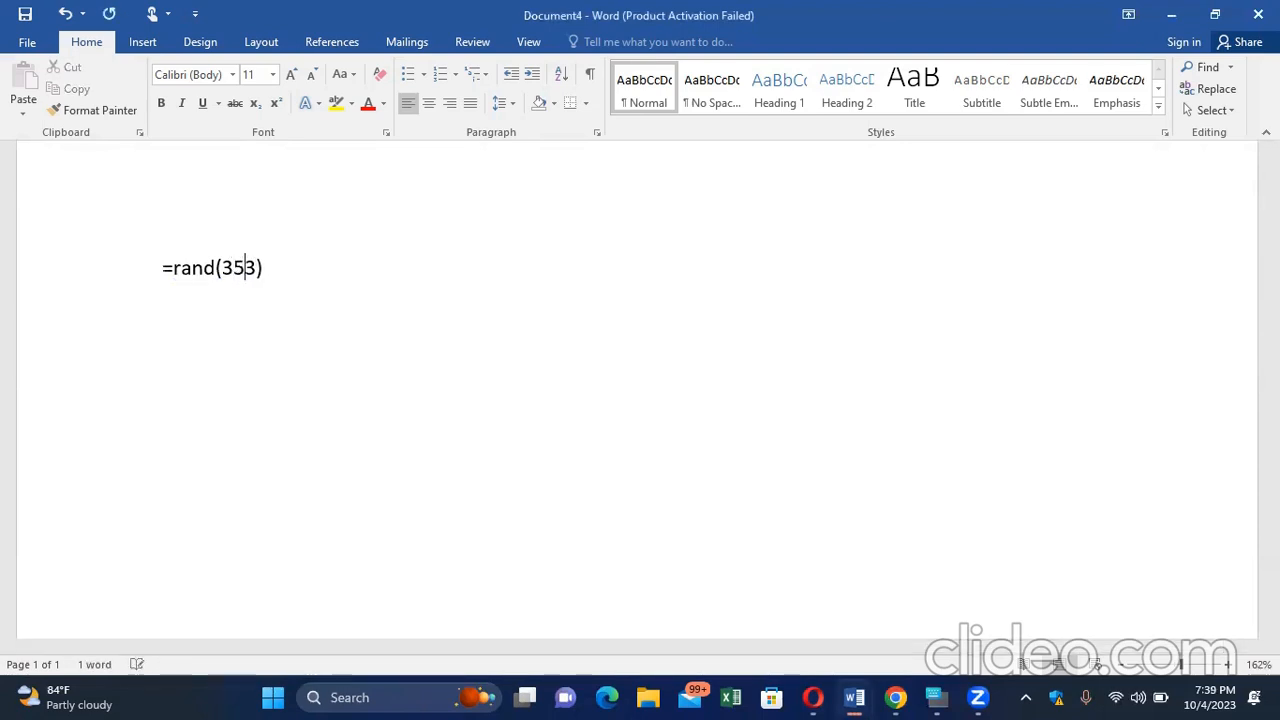
pyautogui.press('BackSpace')
pyautogui.press('BackSpace')
pyautogui.write('5,')
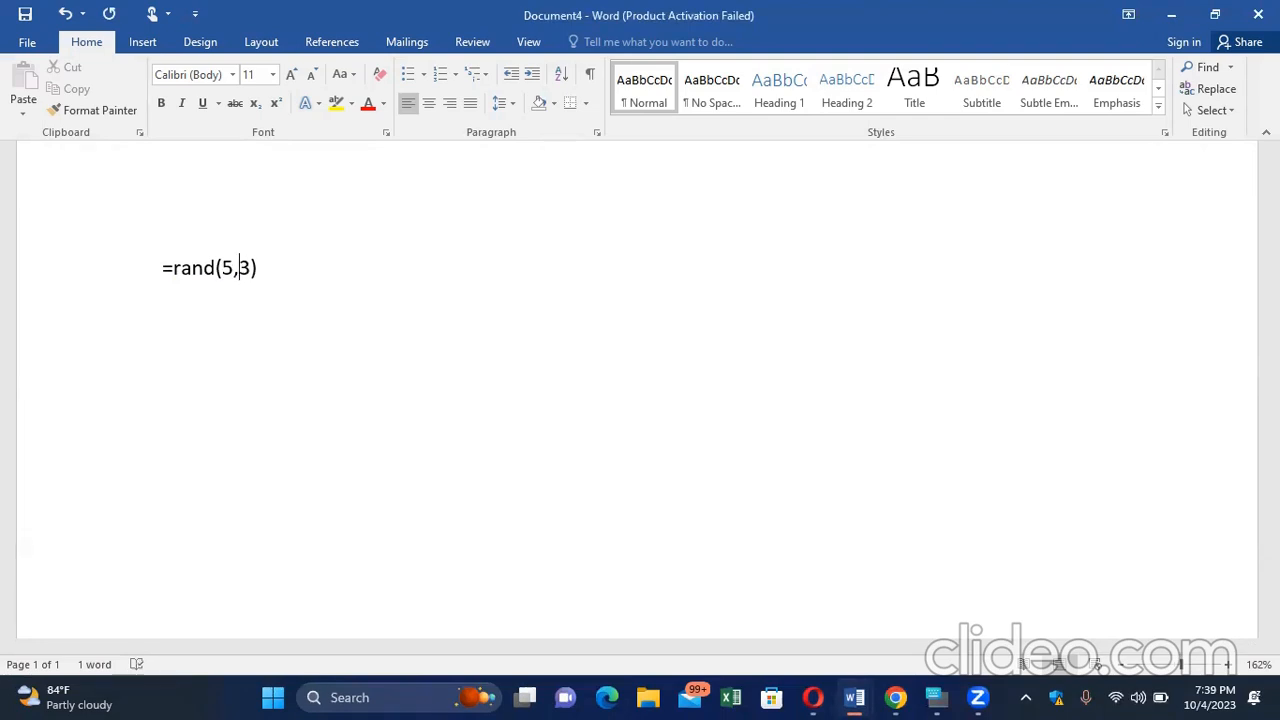
pyautogui.click(267, 269)
pyautogui.press('Return')
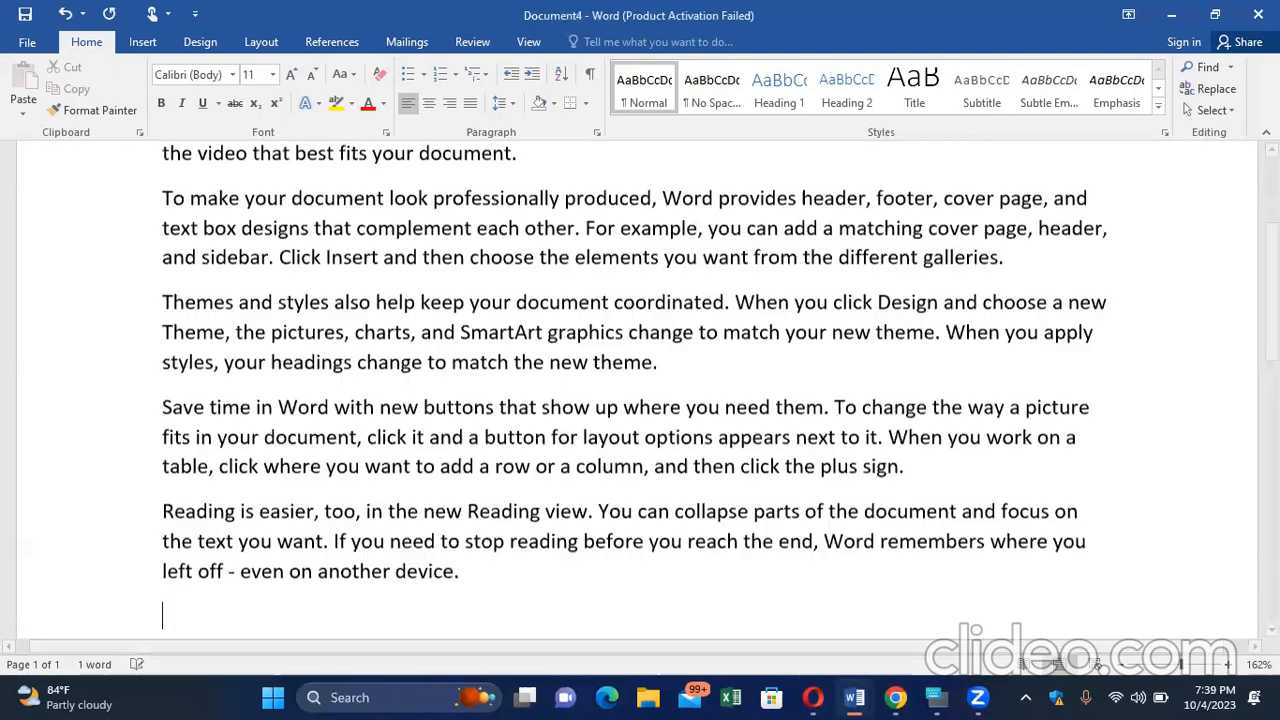
# Review the generated paragraphs and undo the sample text produced by =rand(5,3)
pyautogui.scroll(2, 267, 269)
pyautogui.scroll(-8, 267, 269)
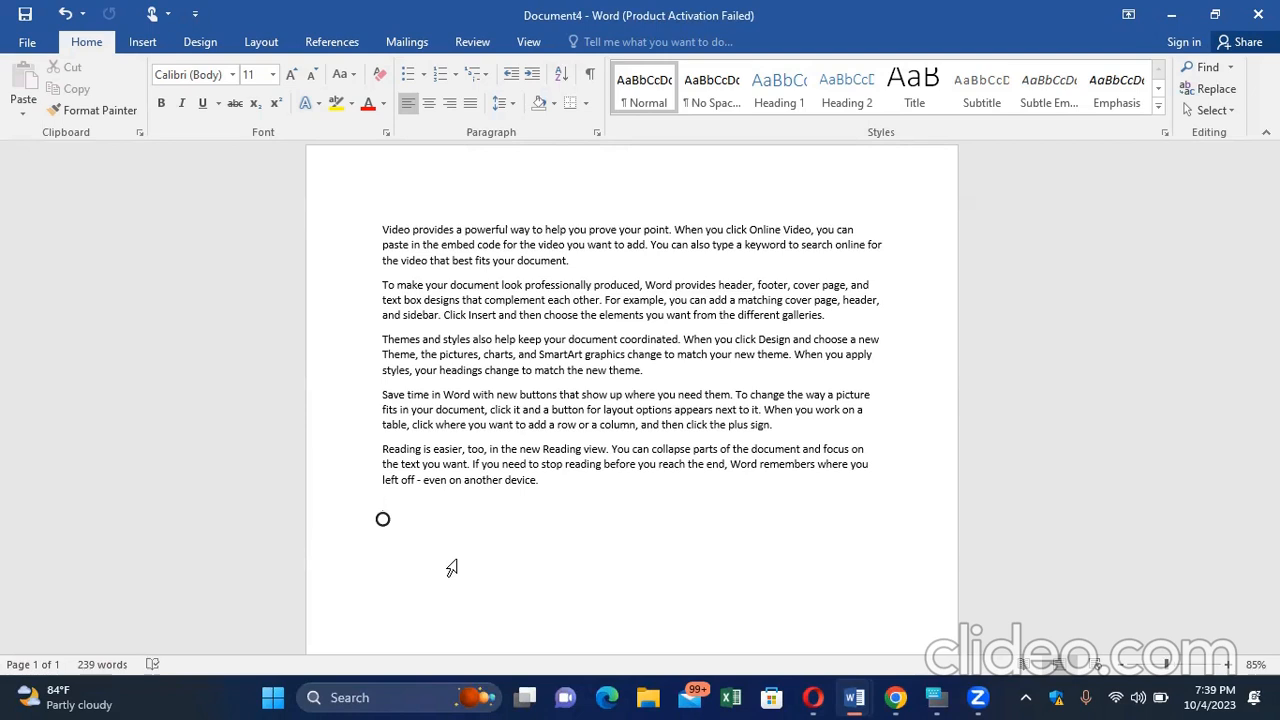
pyautogui.keyDown('ctrl'); pyautogui.scroll(3, 451, 568); pyautogui.keyUp('ctrl')
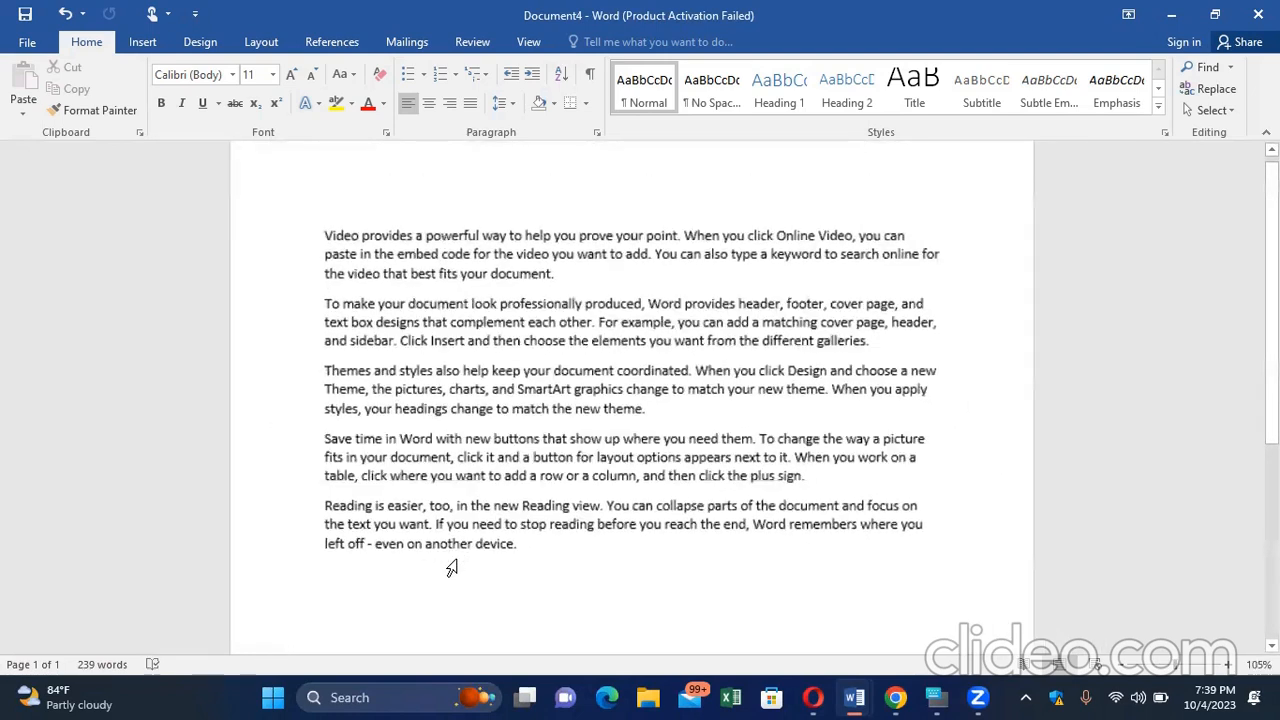
pyautogui.keyDown('ctrl'); pyautogui.scroll(2, 451, 568); pyautogui.keyUp('ctrl')
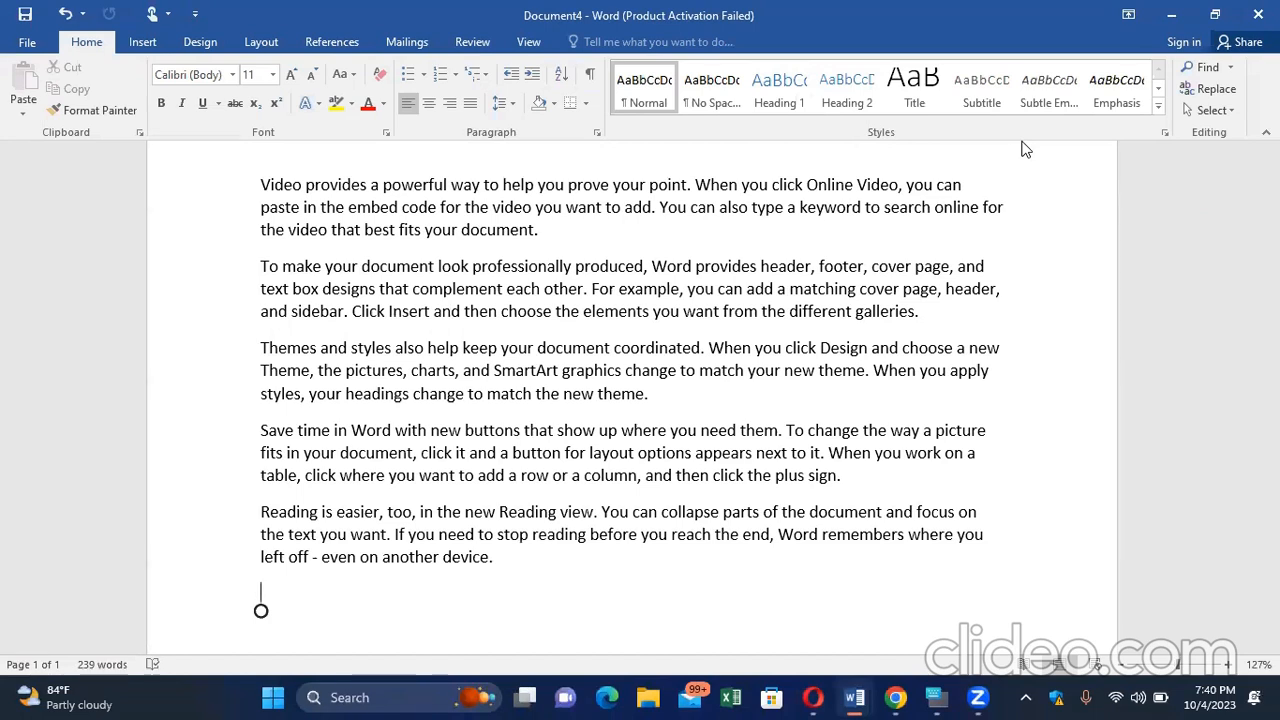
pyautogui.hotkey('ctrl', 'z')
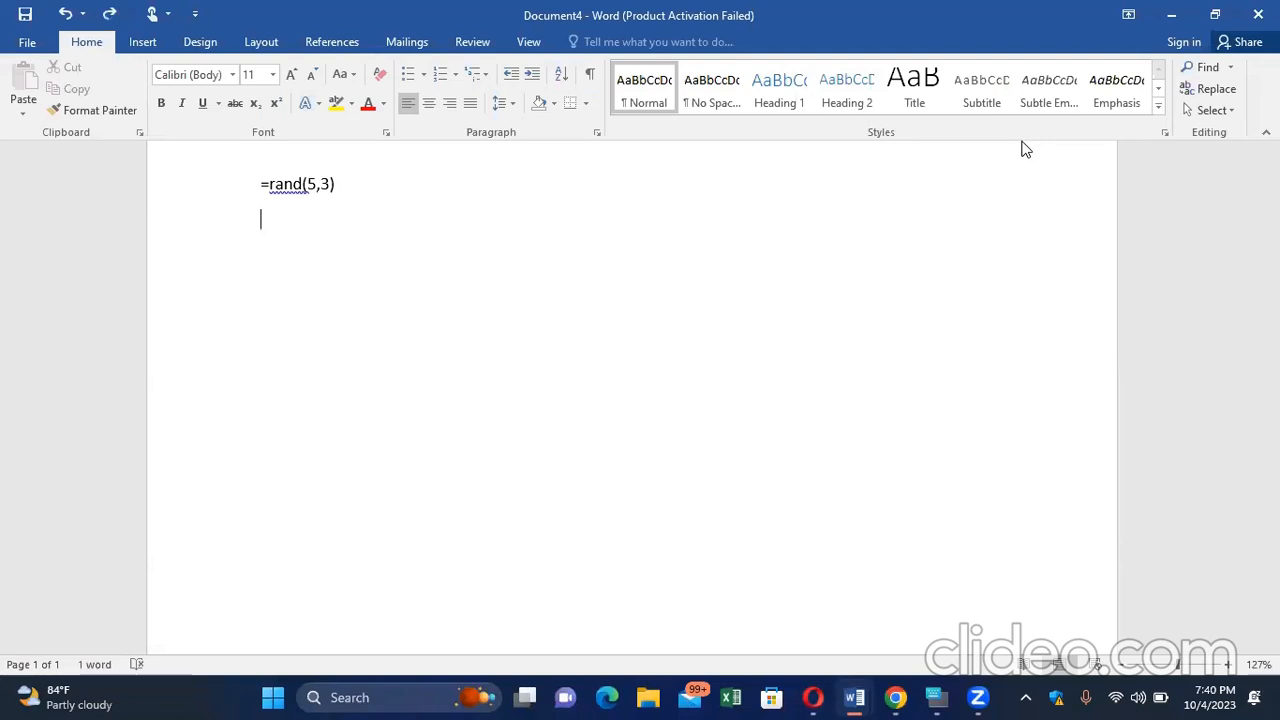
# Try to change the formula to =rand(5,5), undo the edits, and place the cursor after the closing bracket of =rand(5,3)
pyautogui.scroll(3, 1025, 148)
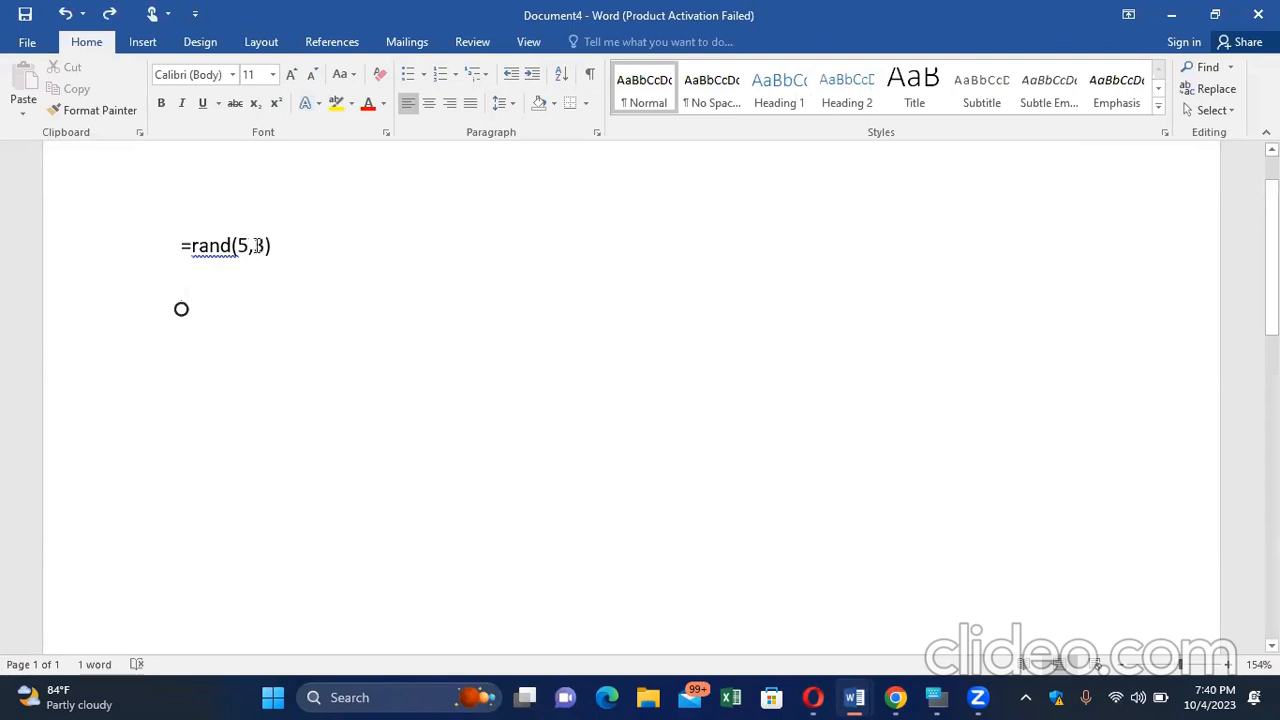
pyautogui.click(261, 245)
pyautogui.press('BackSpace')
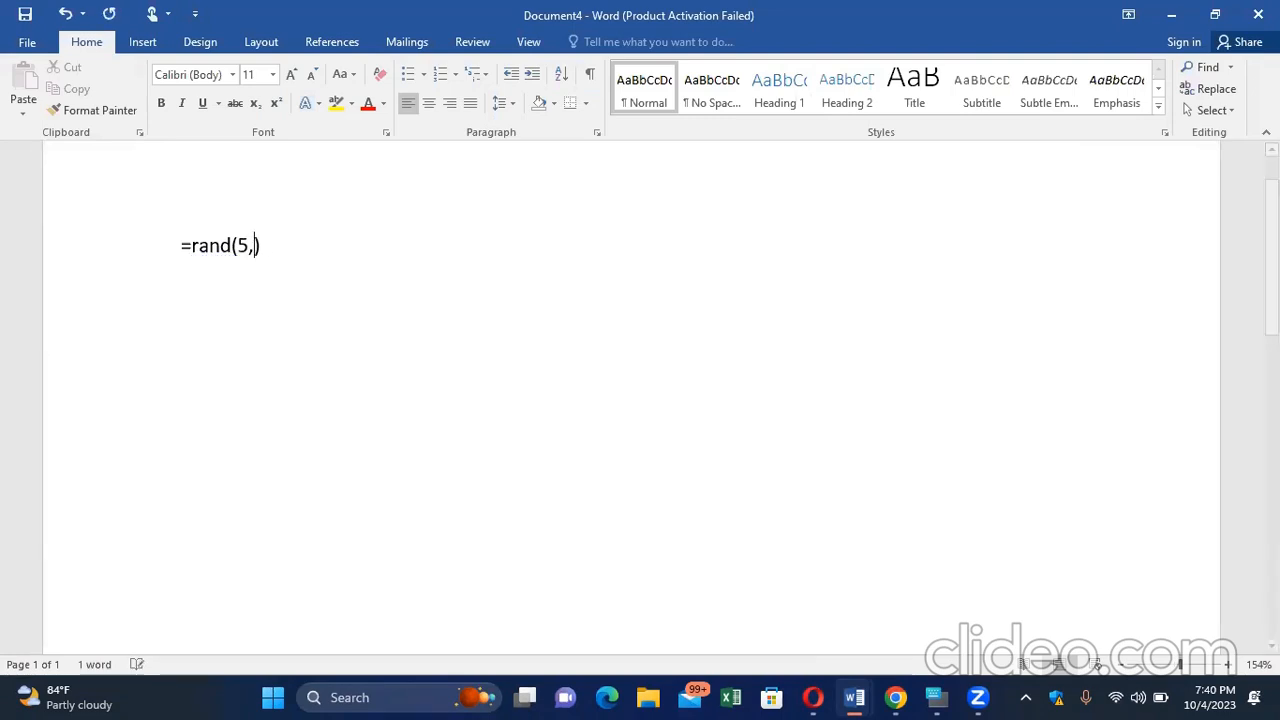
pyautogui.write('5')
pyautogui.press('Return')
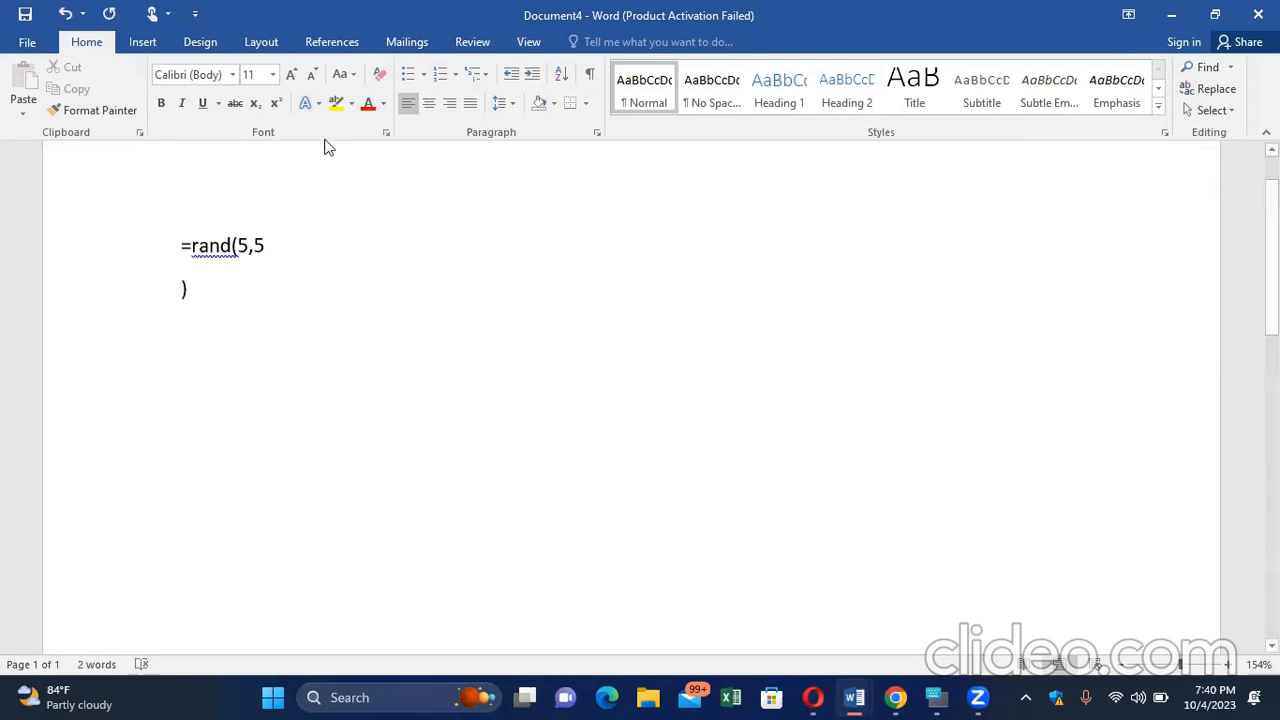
pyautogui.hotkey('ctrl', 'z')
pyautogui.click(275, 244)
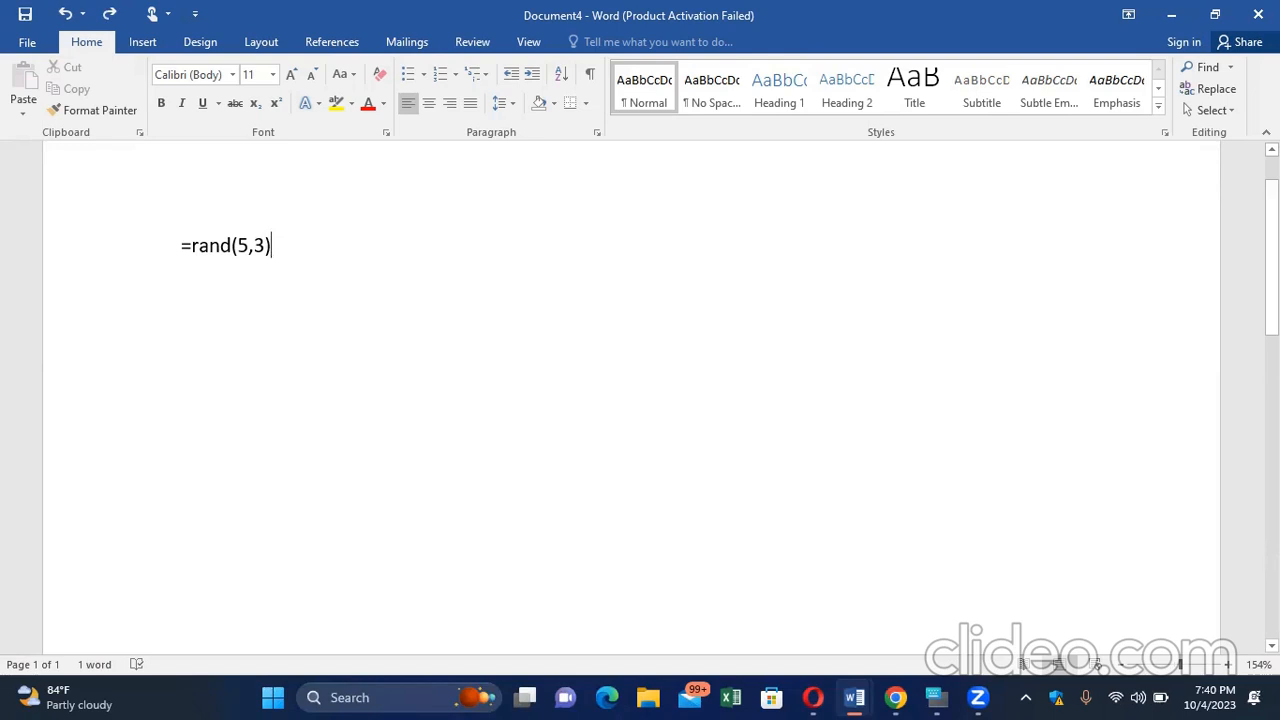
# Run the =rand(5,3) formula again and look through the generated paragraphs
pyautogui.press('Return')
pyautogui.scroll(3, 275, 244)
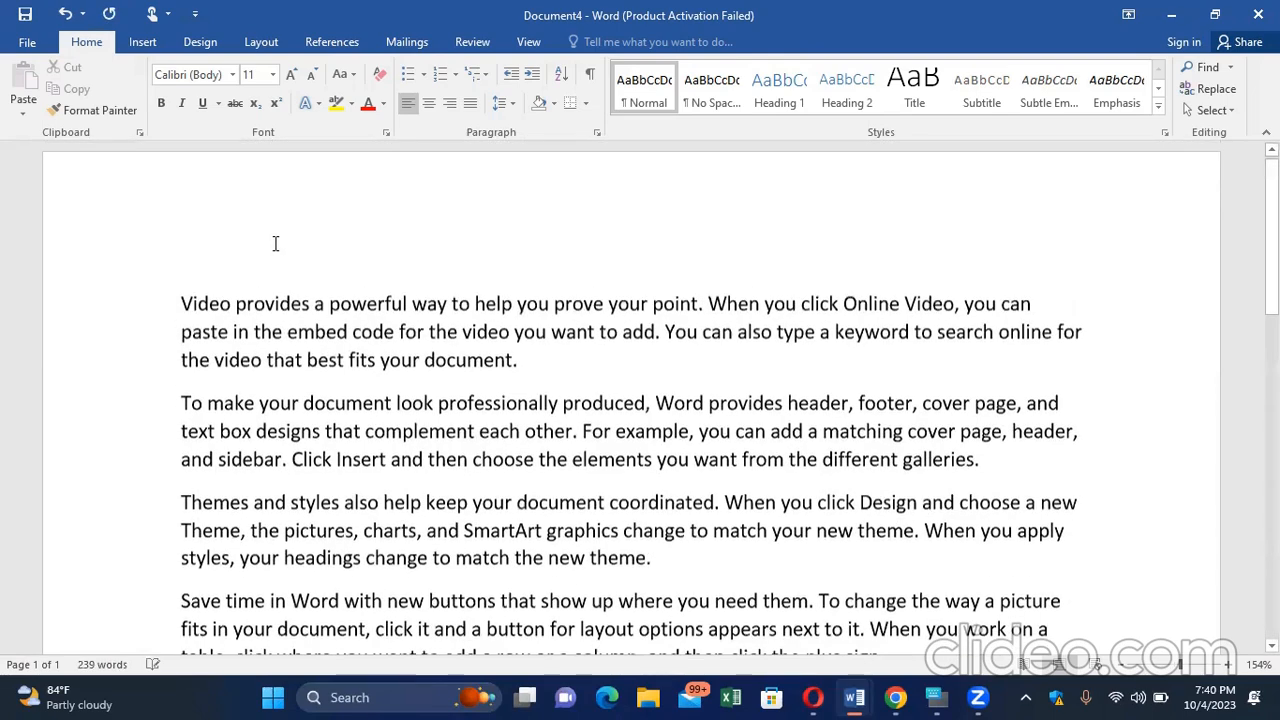
pyautogui.scroll(-4, 275, 244)
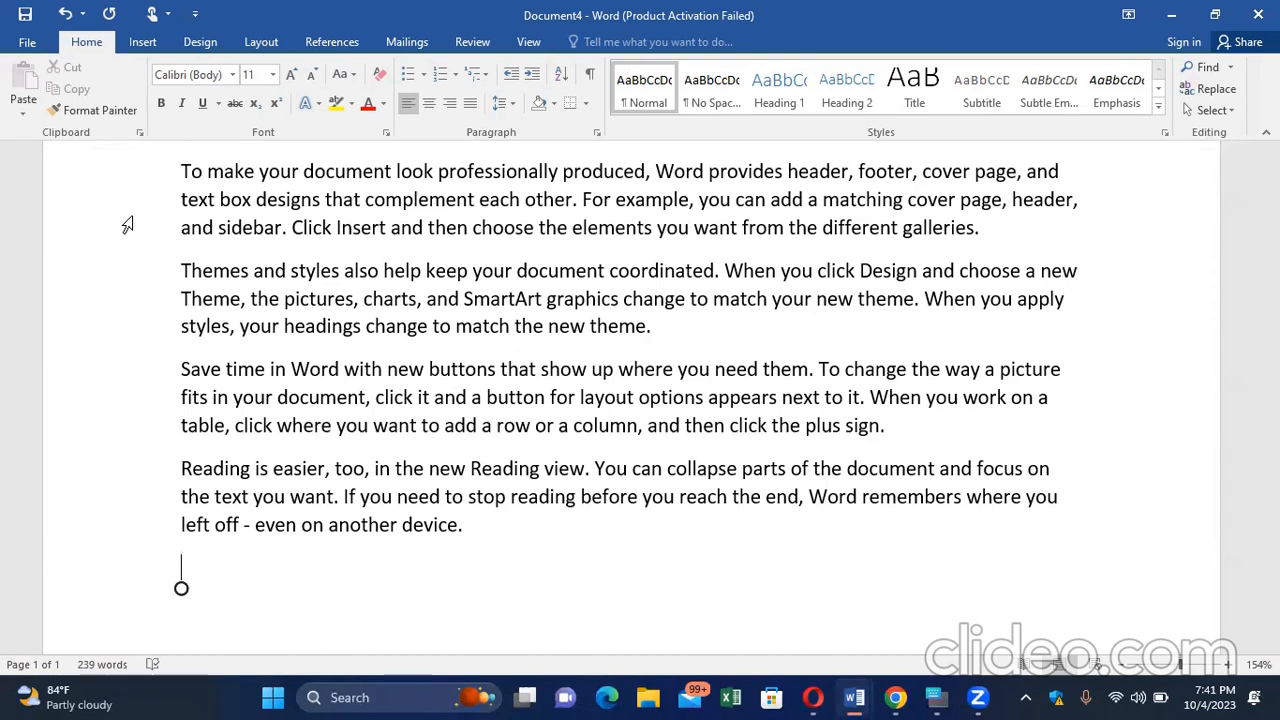
pyautogui.scroll(3, 127, 224)
pyautogui.scroll(-2, 127, 224)
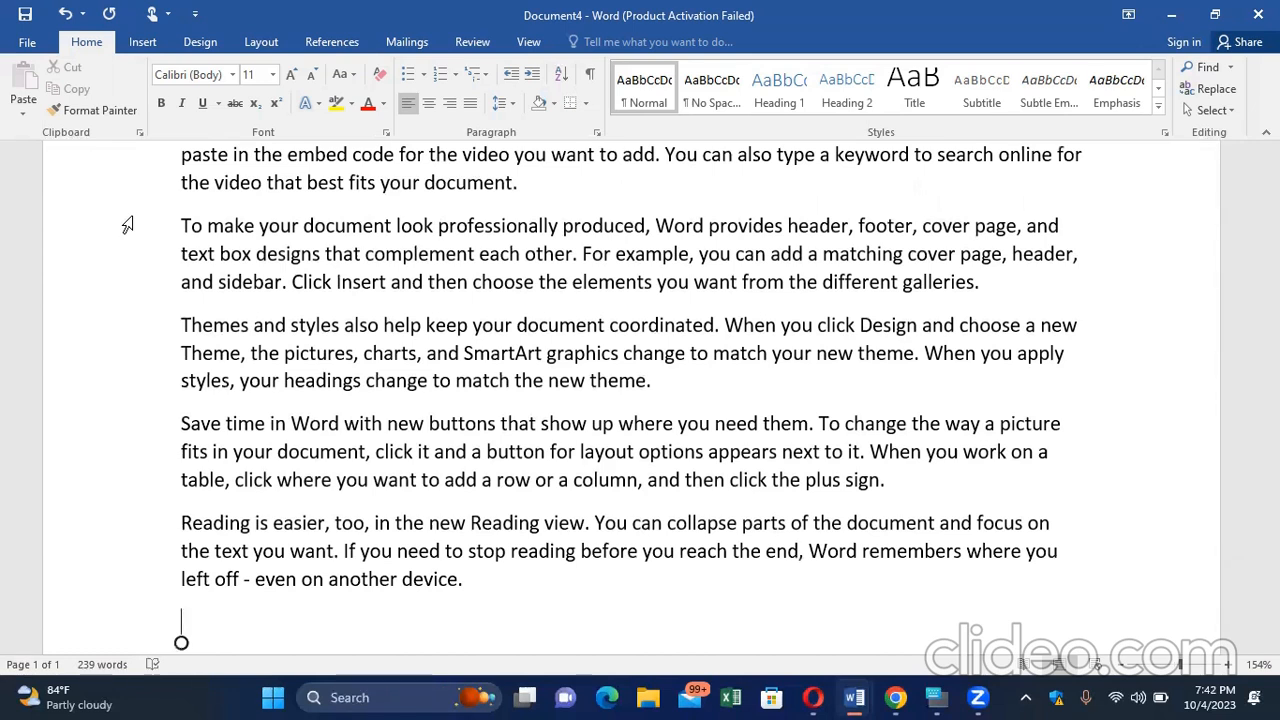
# Begin a new formula with =rand on the empty line below the last generated paragraph
pyautogui.scroll(-3, 128, 224)
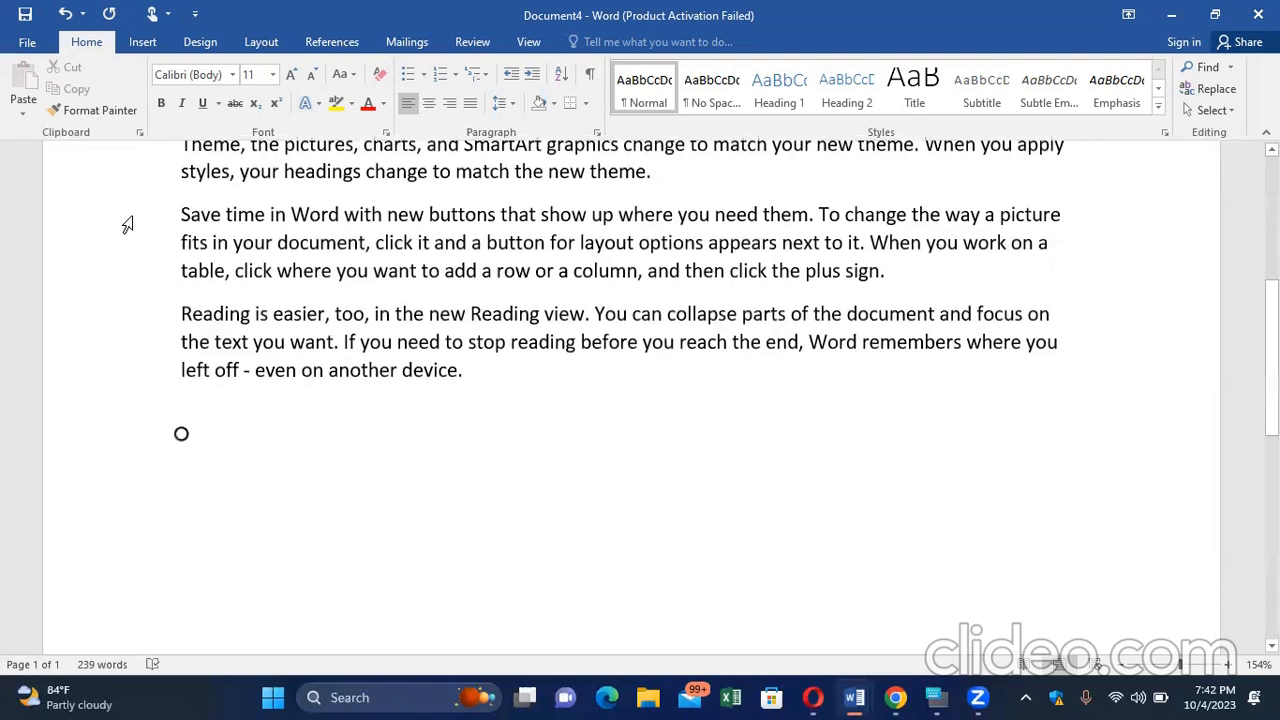
pyautogui.write('=')
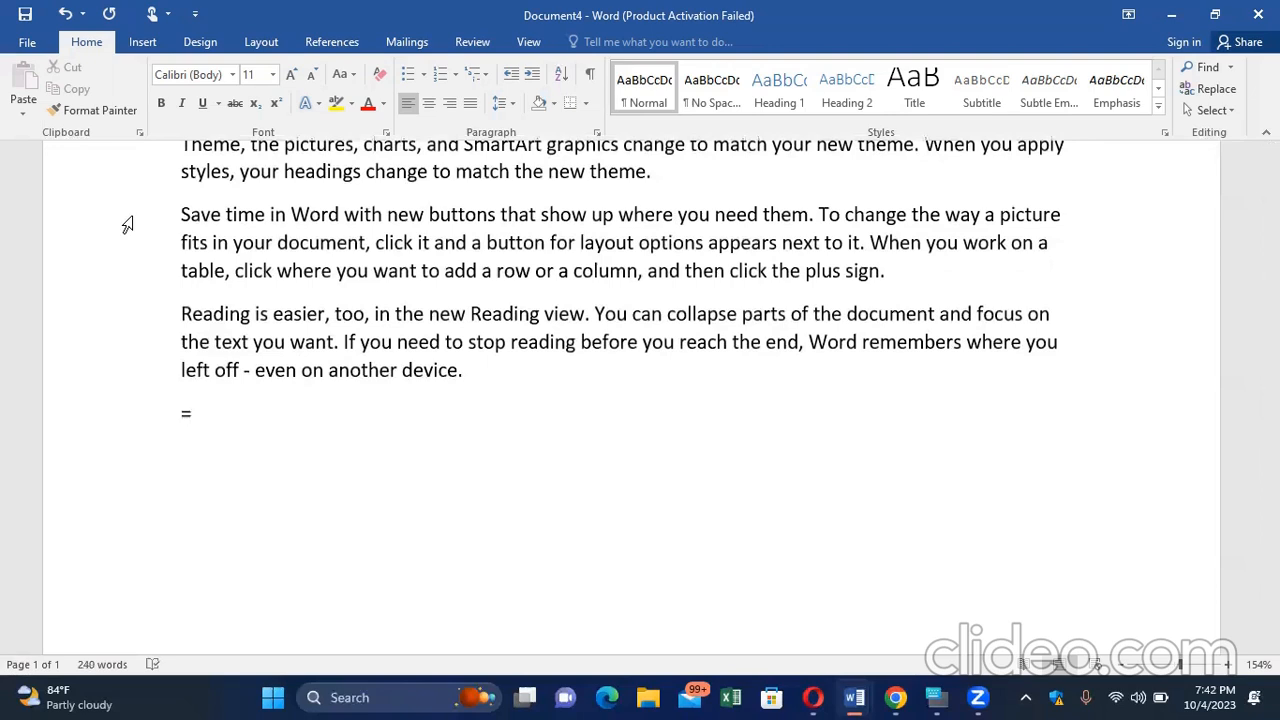
pyautogui.scroll(5, 128, 224)
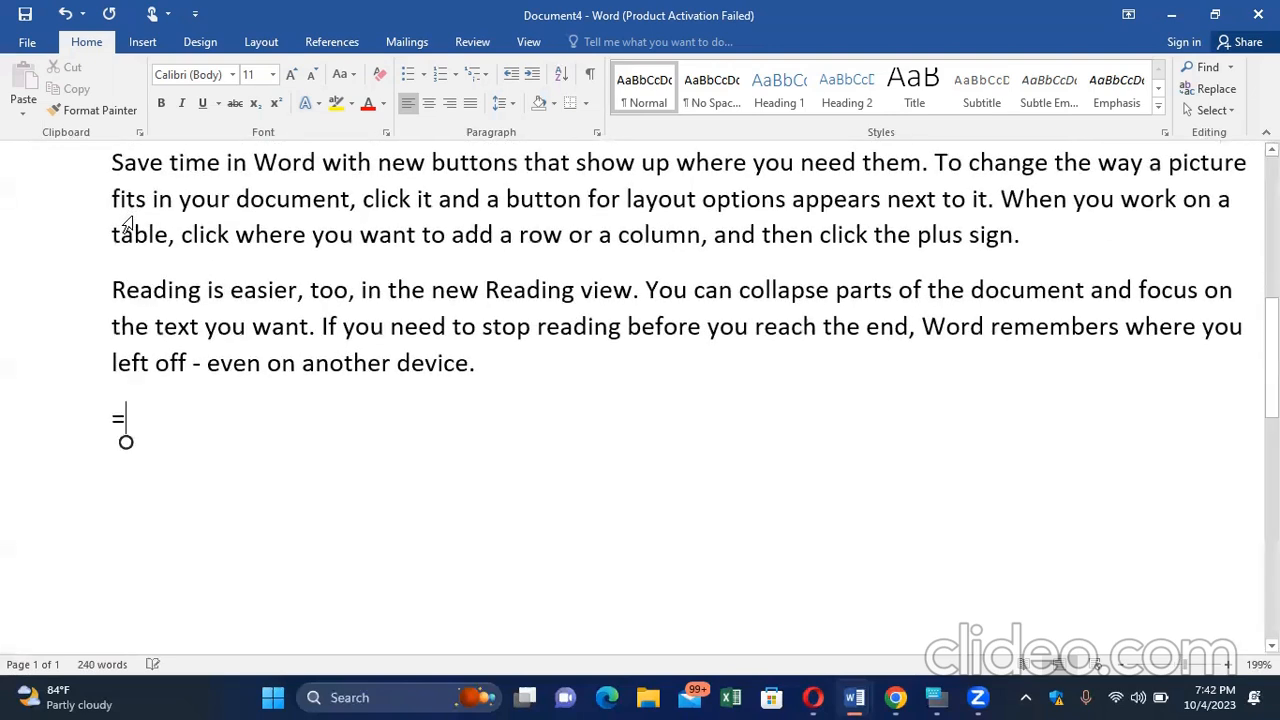
pyautogui.write('rand')
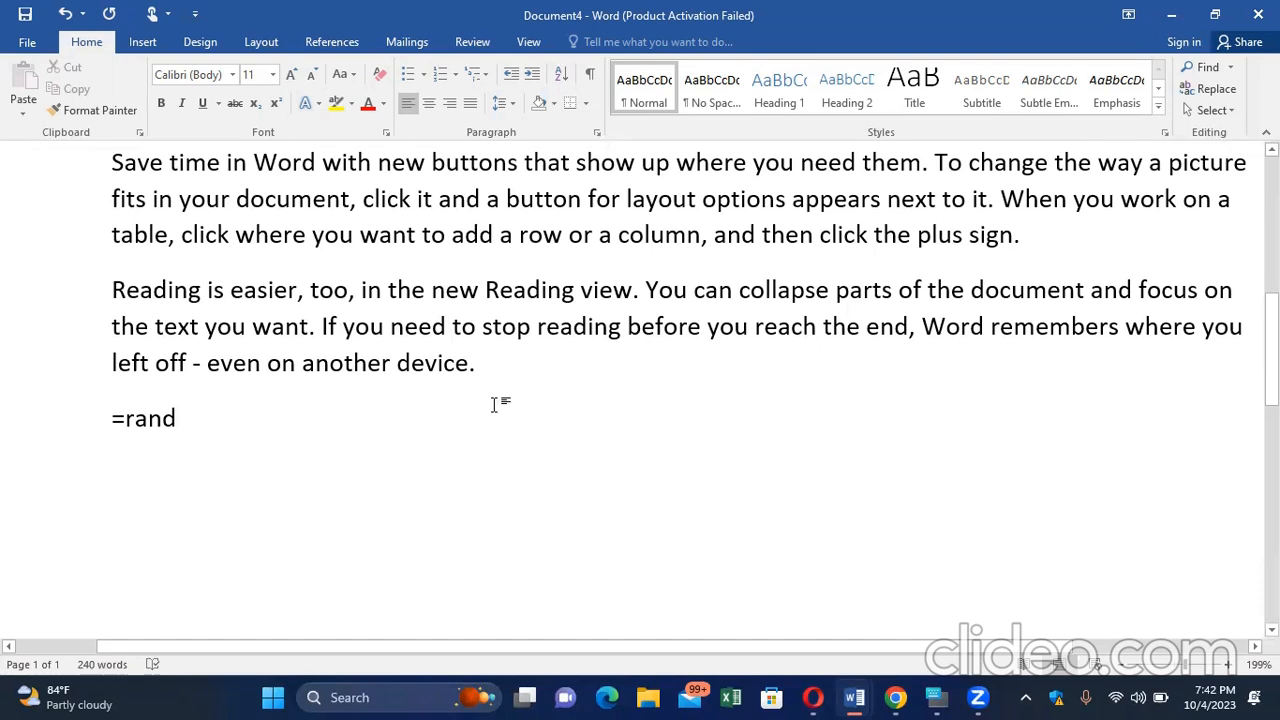
# Bring up the On-Screen Keyboard to show Shift, complete the formula as =rand(6,6), and run it
pyautogui.click(936, 697)
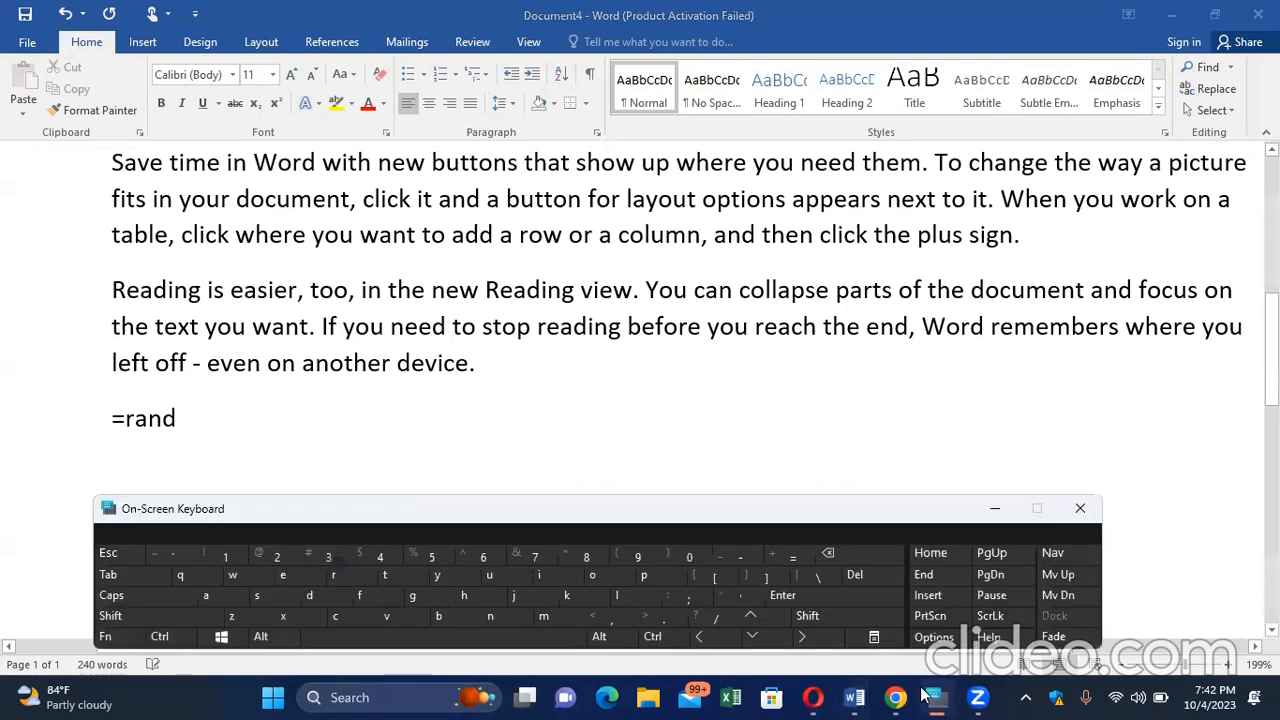
pyautogui.click(806, 616)
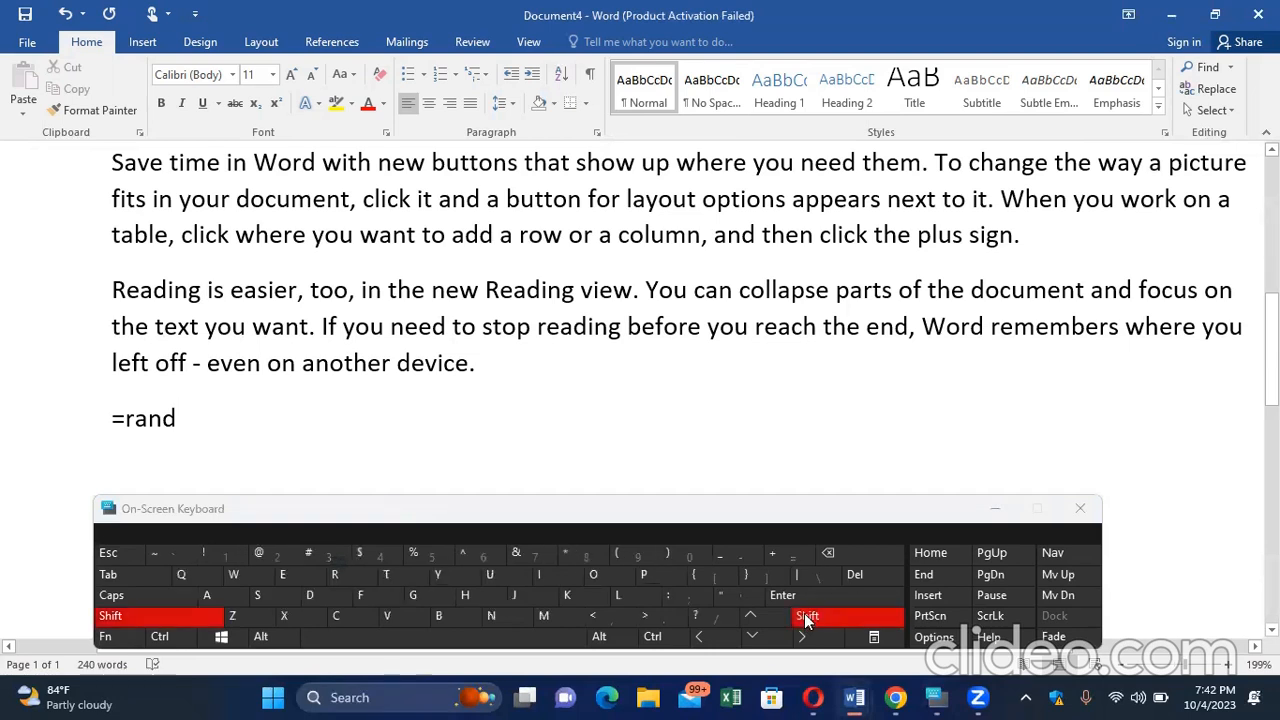
pyautogui.write('(')
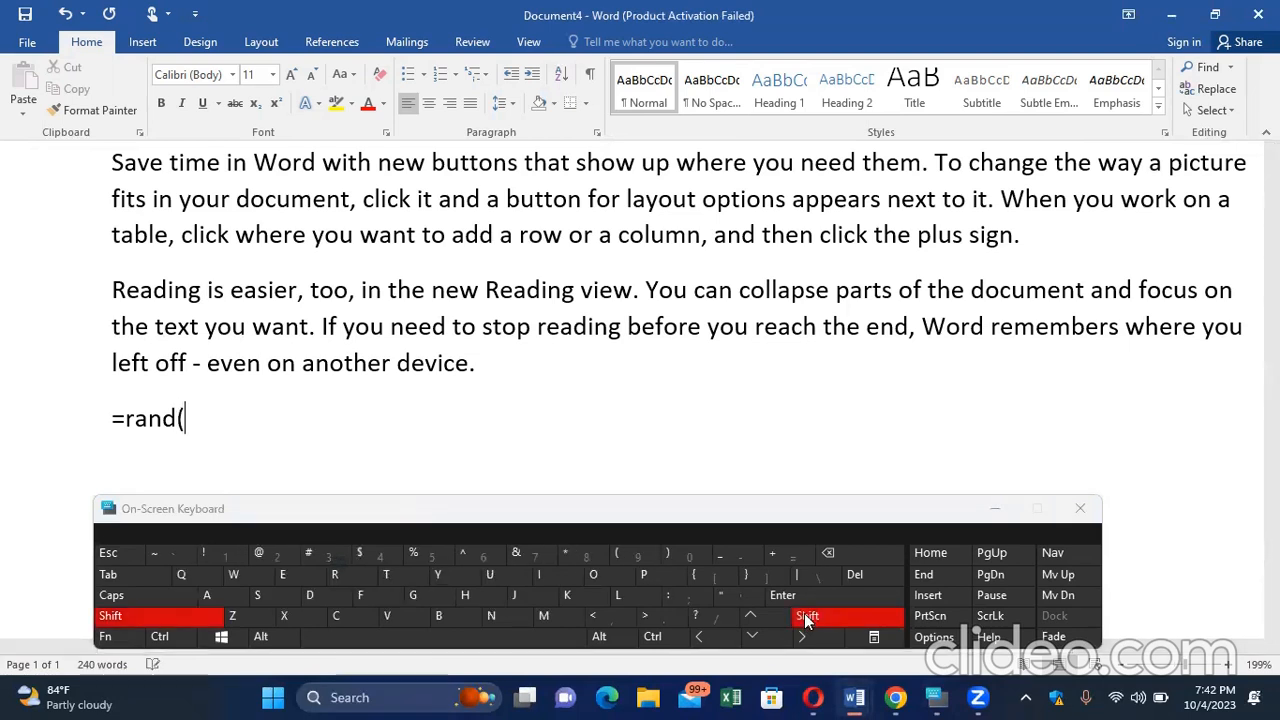
pyautogui.click(806, 616)
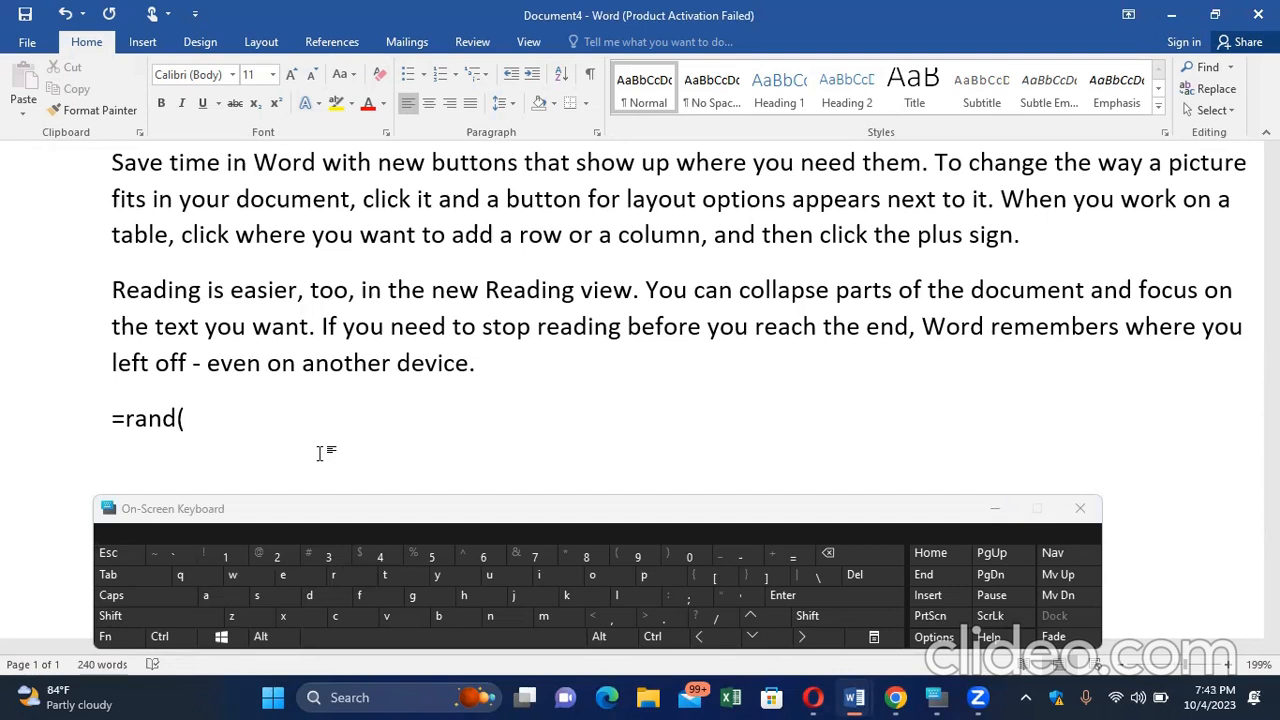
pyautogui.write('6,6)')
pyautogui.press('Return')
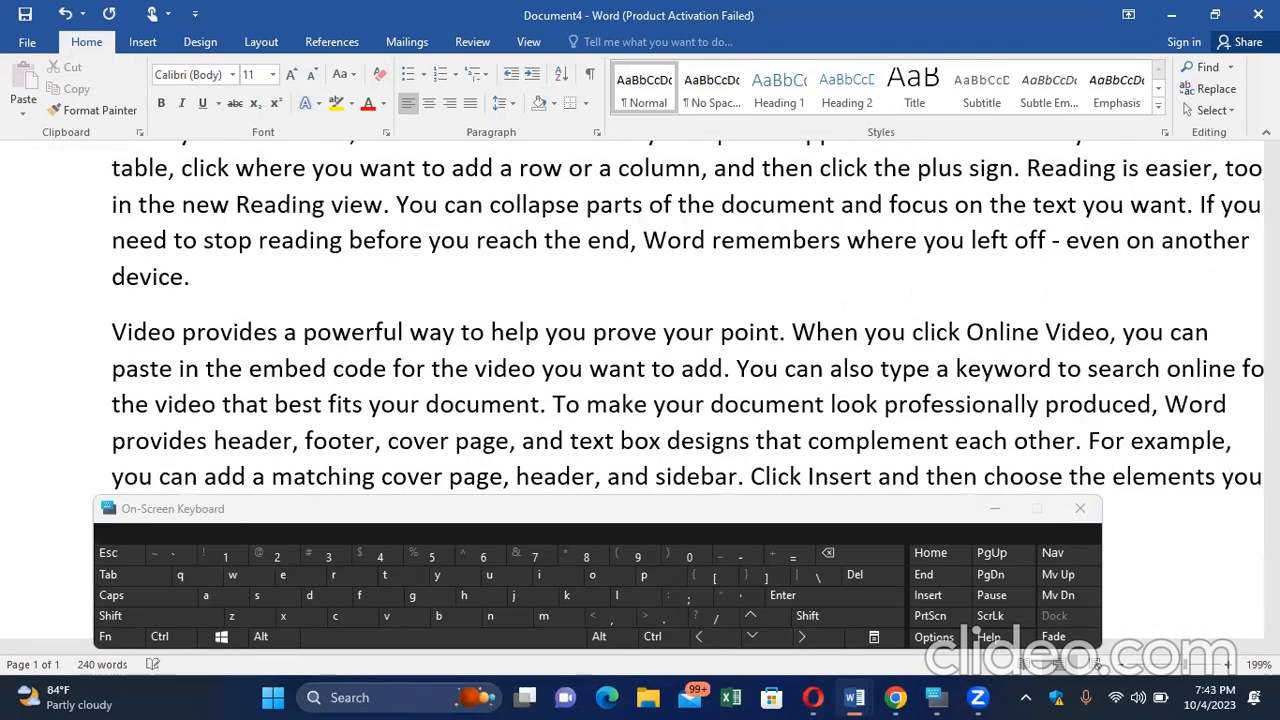
# Examine the text generated by =rand(6,6) across the pages and minimize the On-Screen Keyboard
pyautogui.scroll(3, 318, 453)
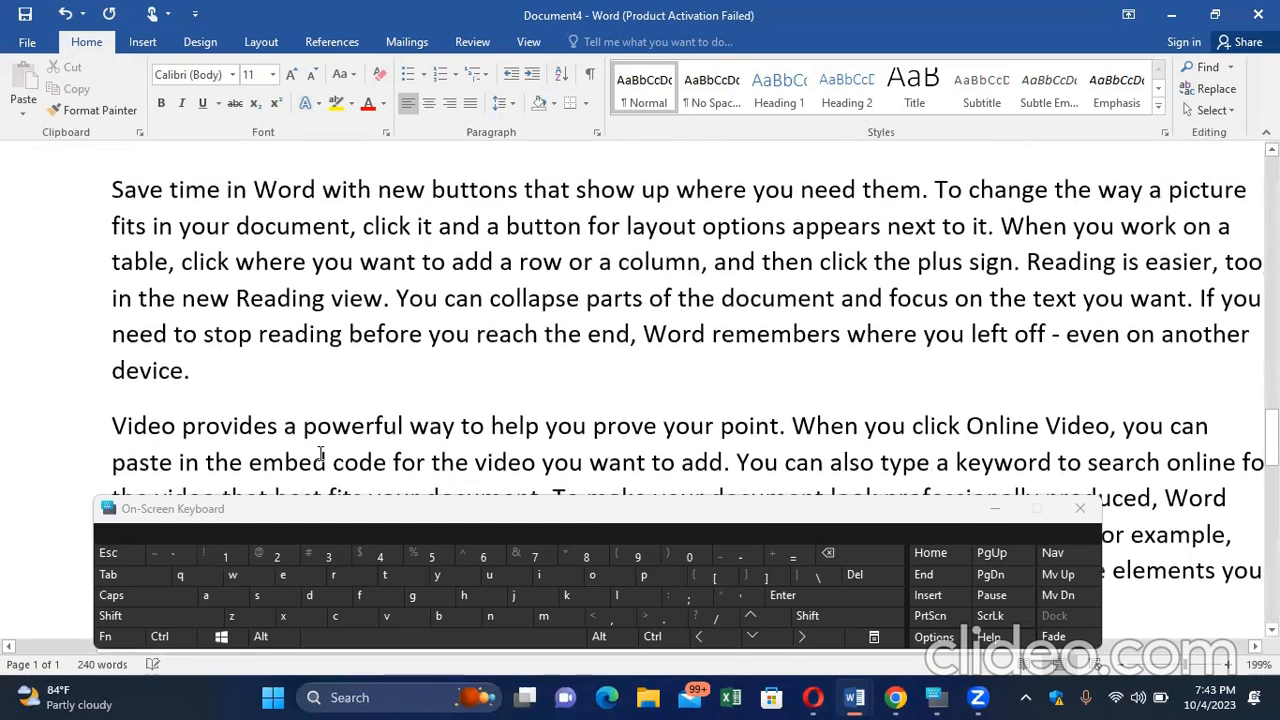
pyautogui.scroll(-5, 318, 453)
pyautogui.scroll(8, 320, 451)
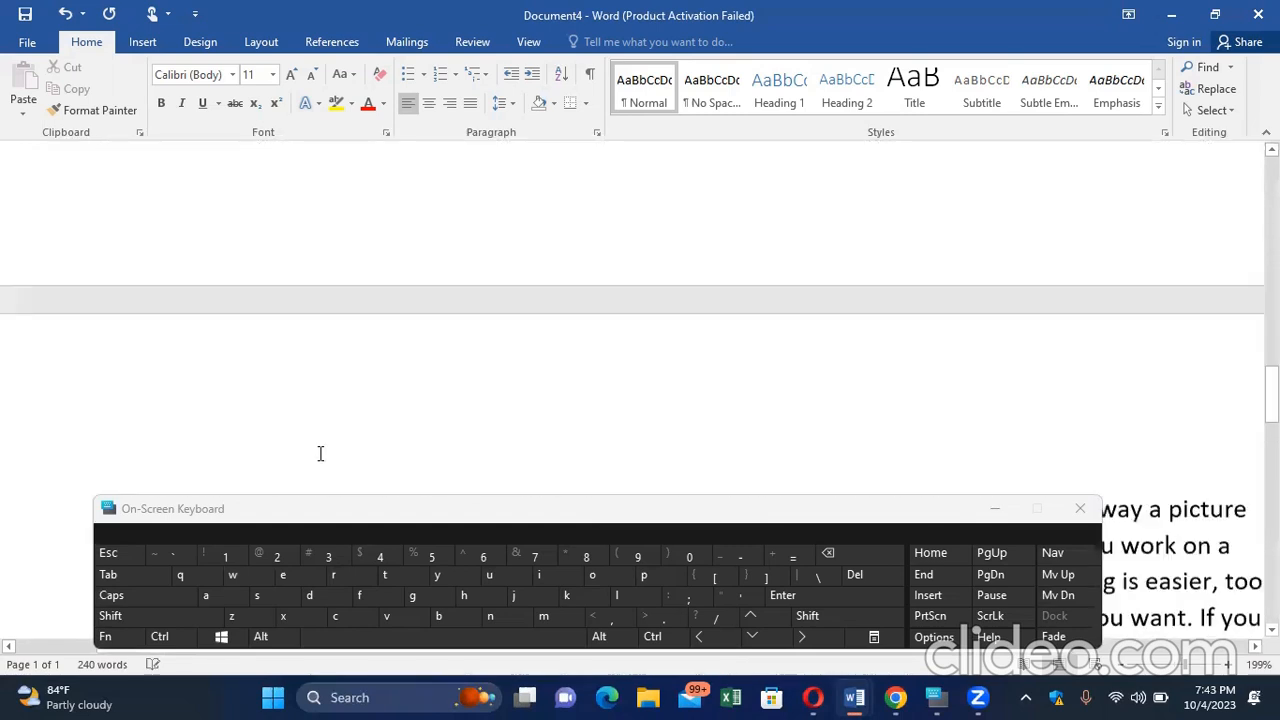
pyautogui.keyDown('shift'); pyautogui.click(56, 202); pyautogui.keyUp('shift')
pyautogui.scroll(-5, 56, 202)
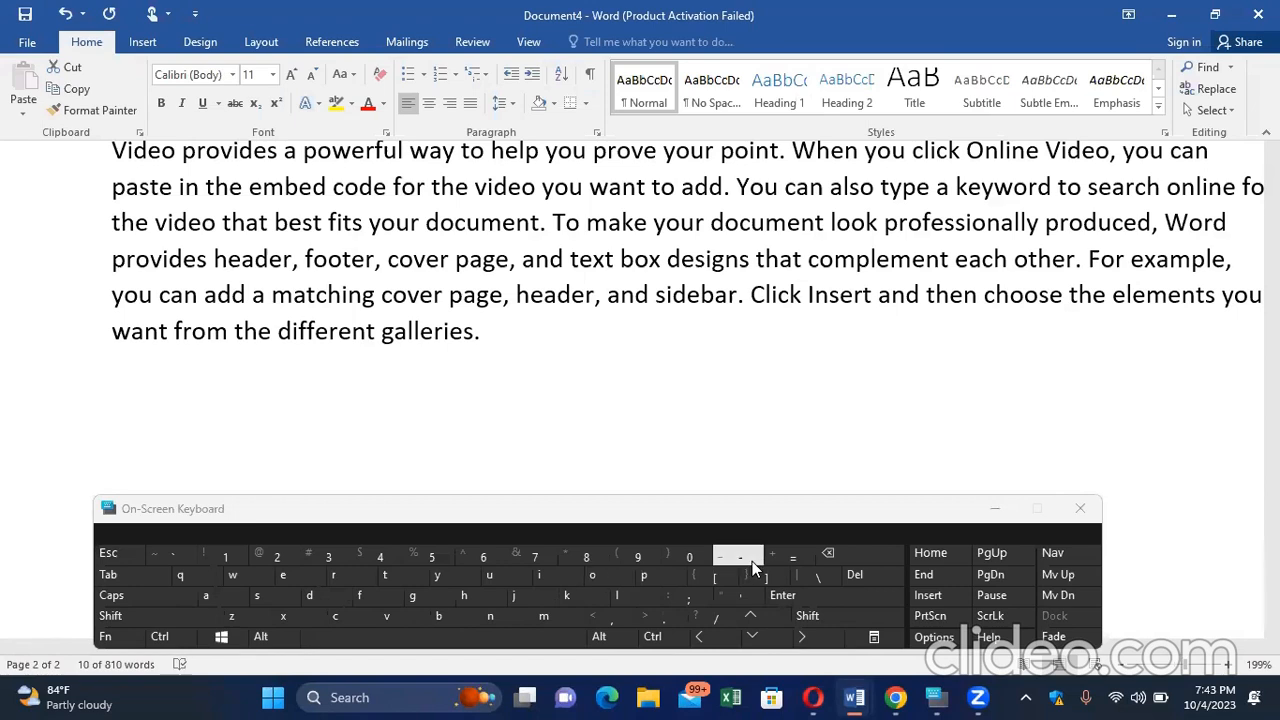
pyautogui.click(995, 510)
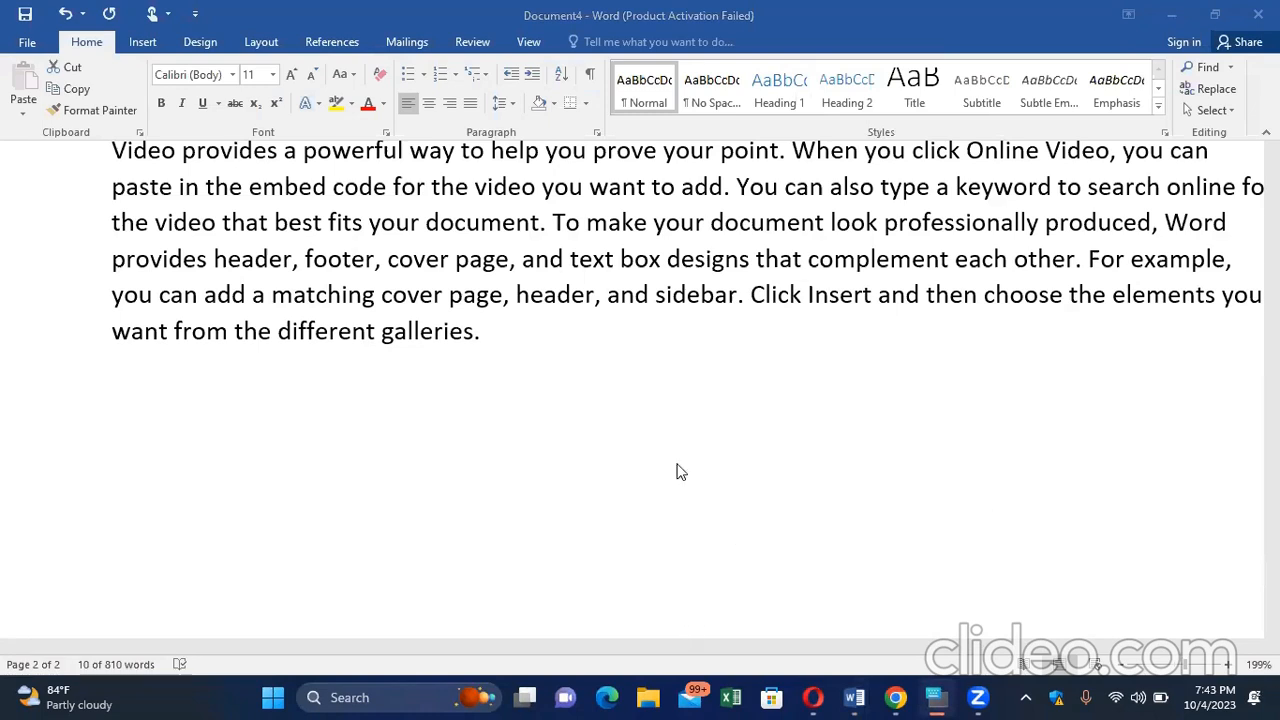
pyautogui.scroll(1, 678, 463)
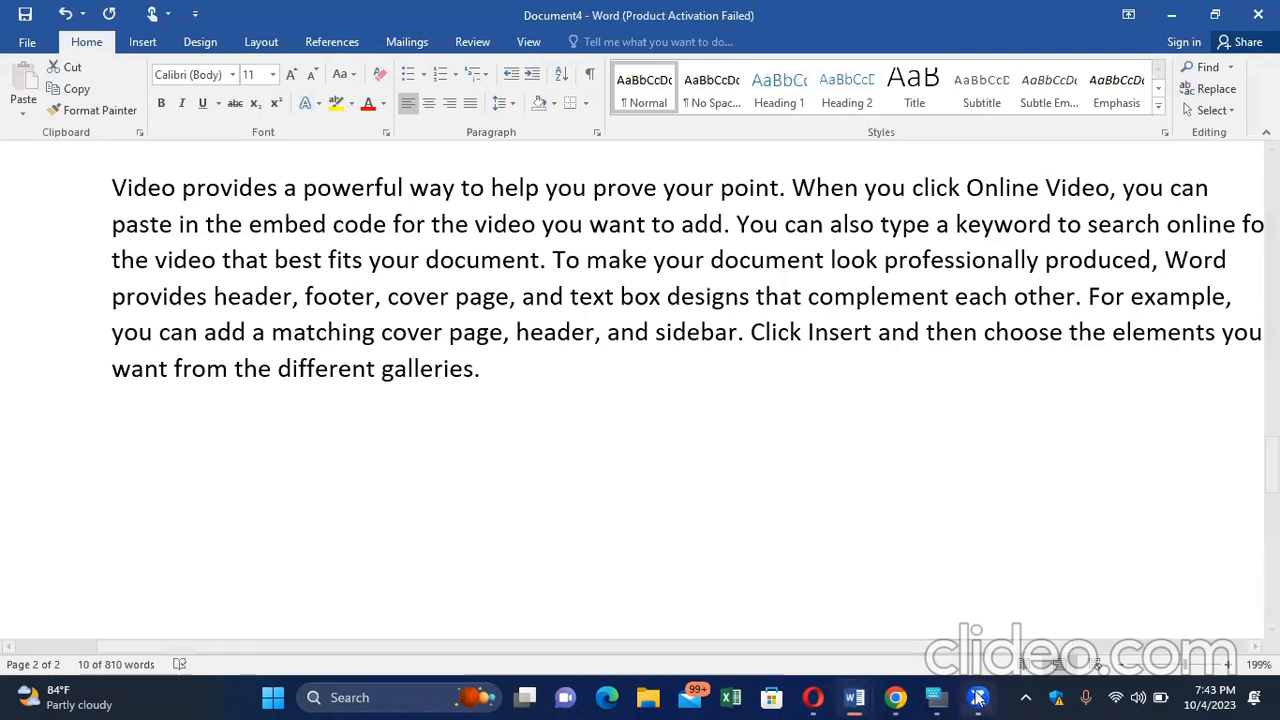
# Restore the On-Screen Keyboard to point out Ctrl, select all the document's text, and clear the selection
pyautogui.click(938, 697)
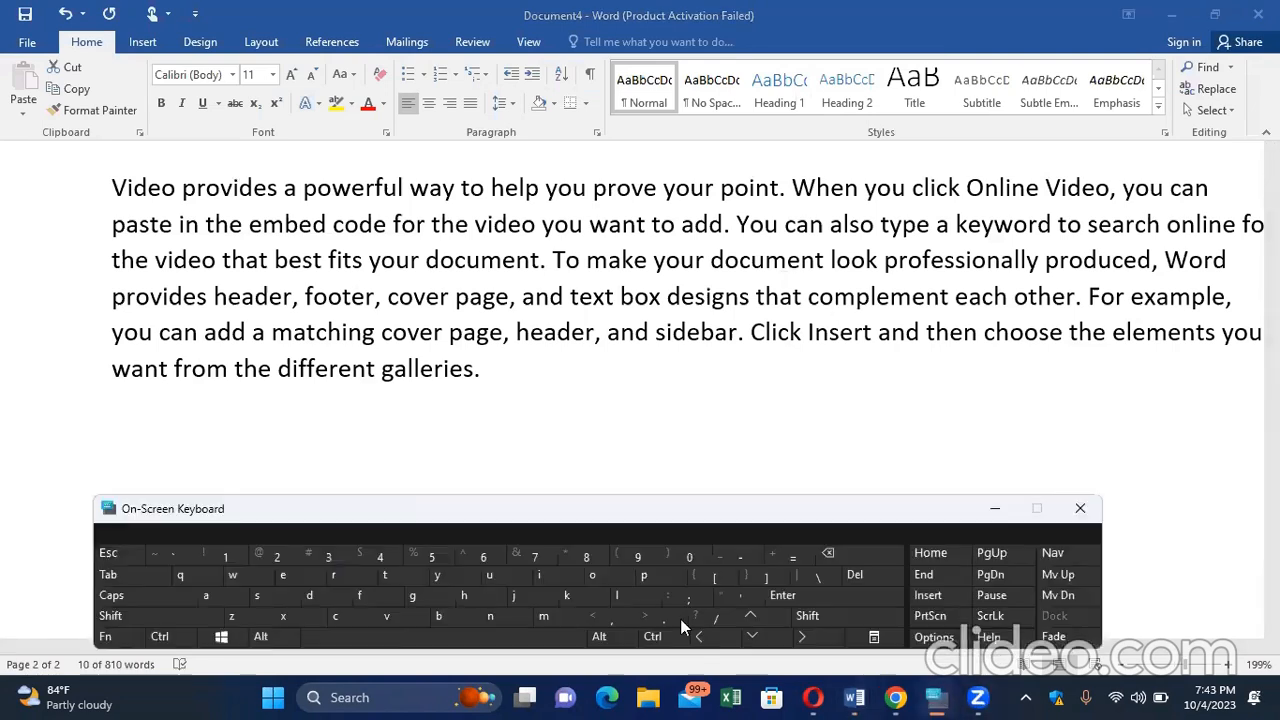
pyautogui.click(176, 637)
pyautogui.hotkey('ctrl', 'a')
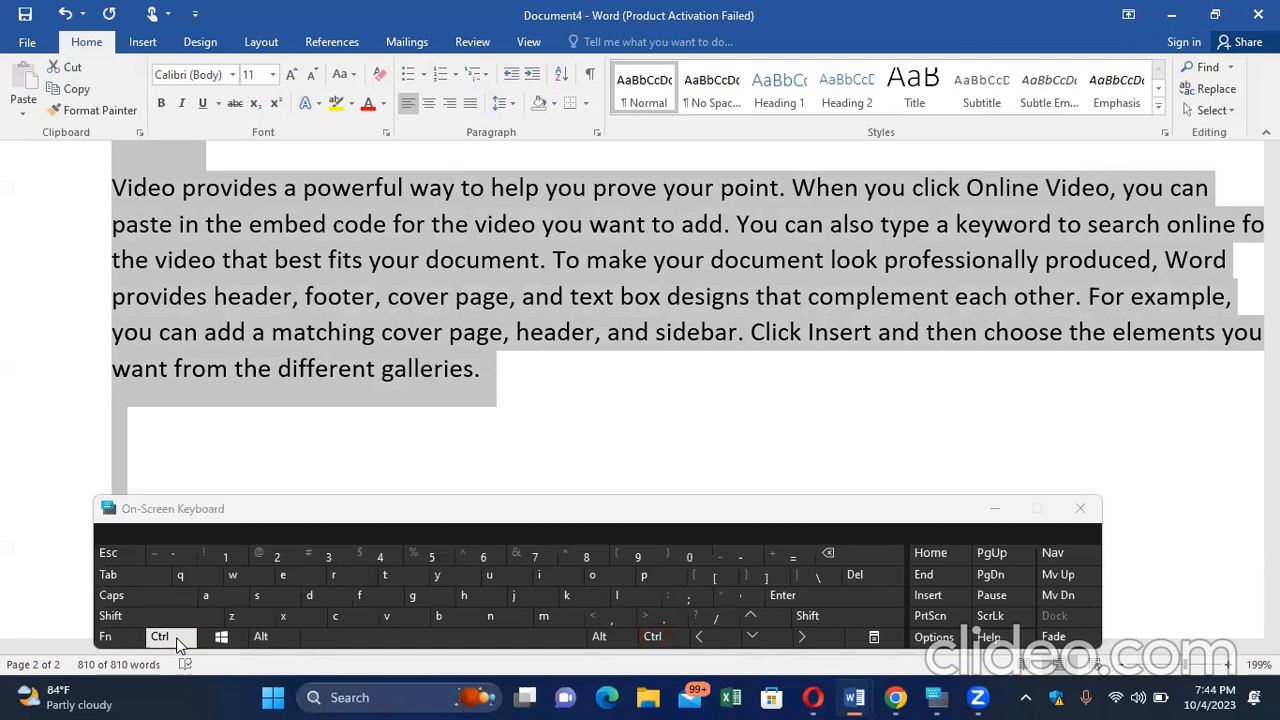
pyautogui.click(540, 424)
# Move the cursor to the very beginning of the document and select all of its text
pyautogui.scroll(20, 540, 430)
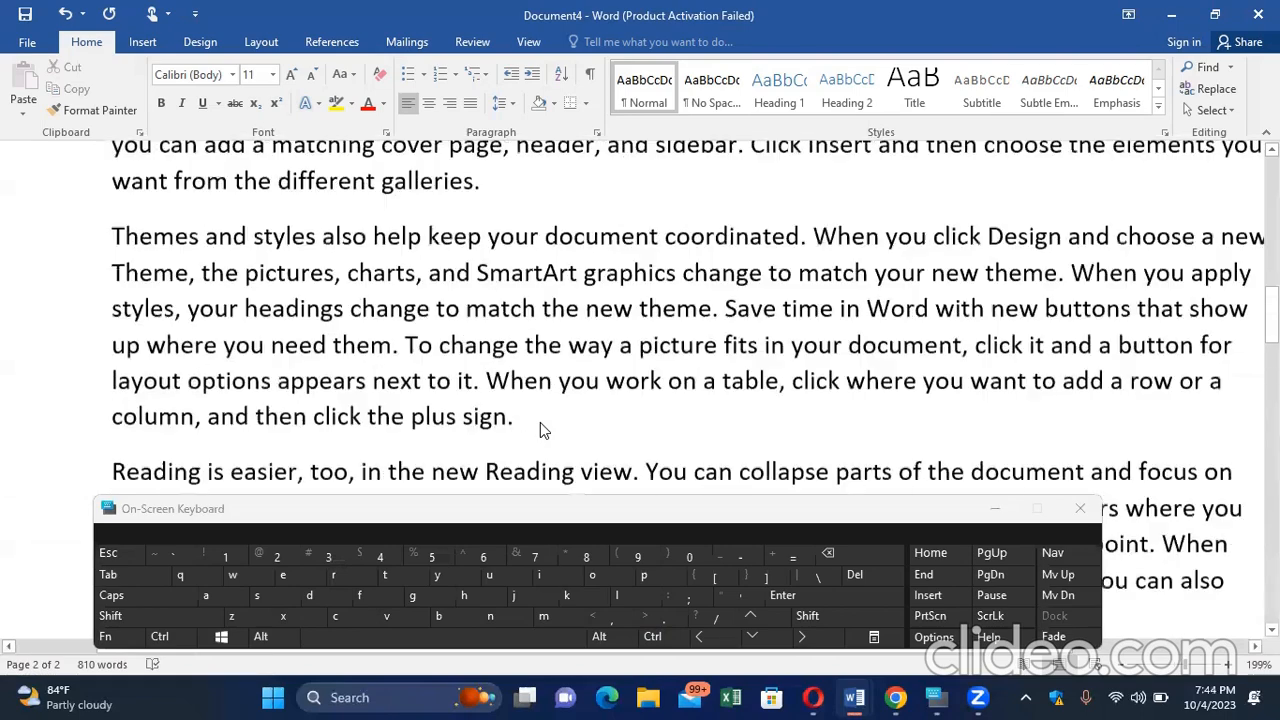
pyautogui.hotkey('ctrl', 'Home')
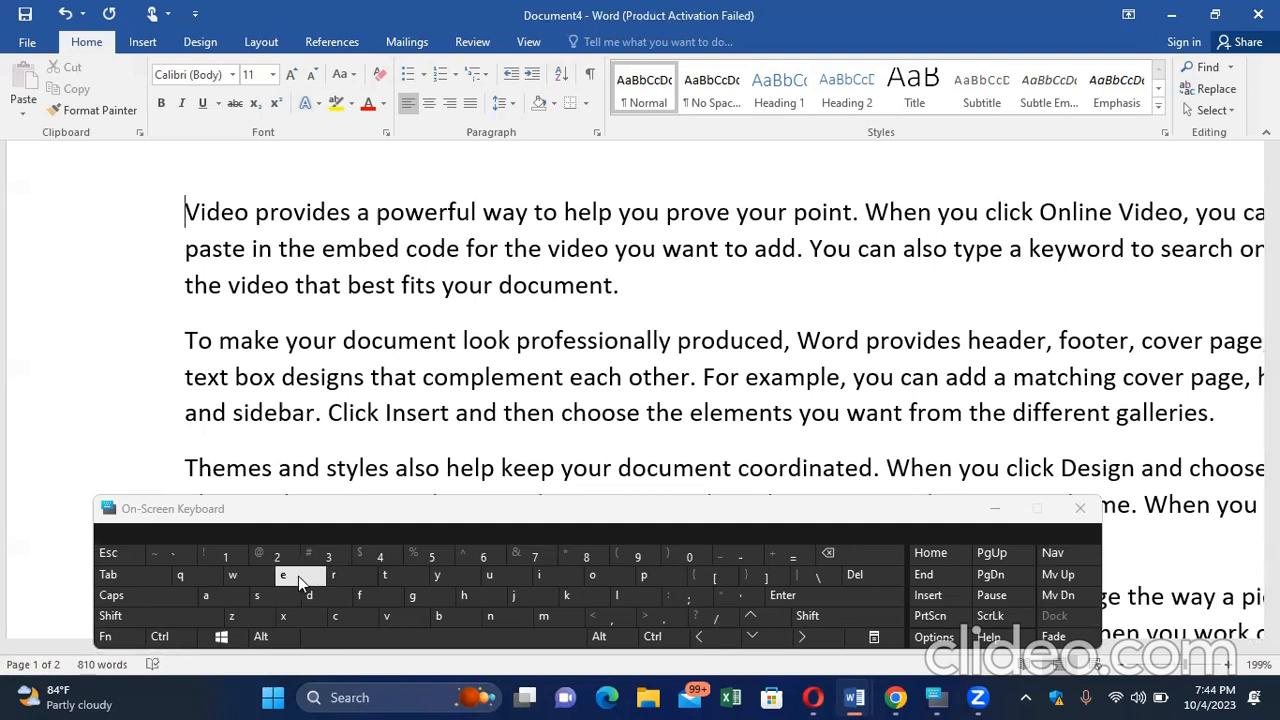
pyautogui.moveTo(184, 205)
pyautogui.mouseDown()
pyautogui.moveTo(371, 354)
pyautogui.moveTo(353, 286)
pyautogui.moveTo(184, 186)
pyautogui.mouseUp()
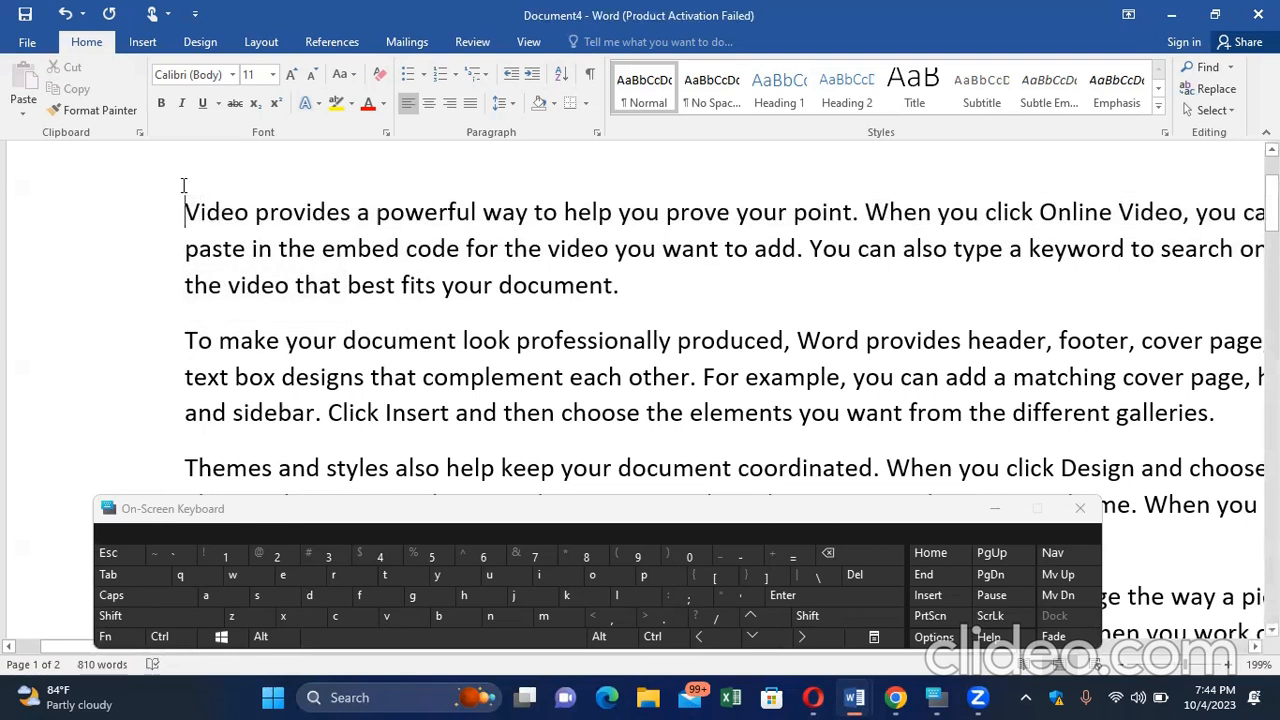
pyautogui.hotkey('ctrl', 'a')
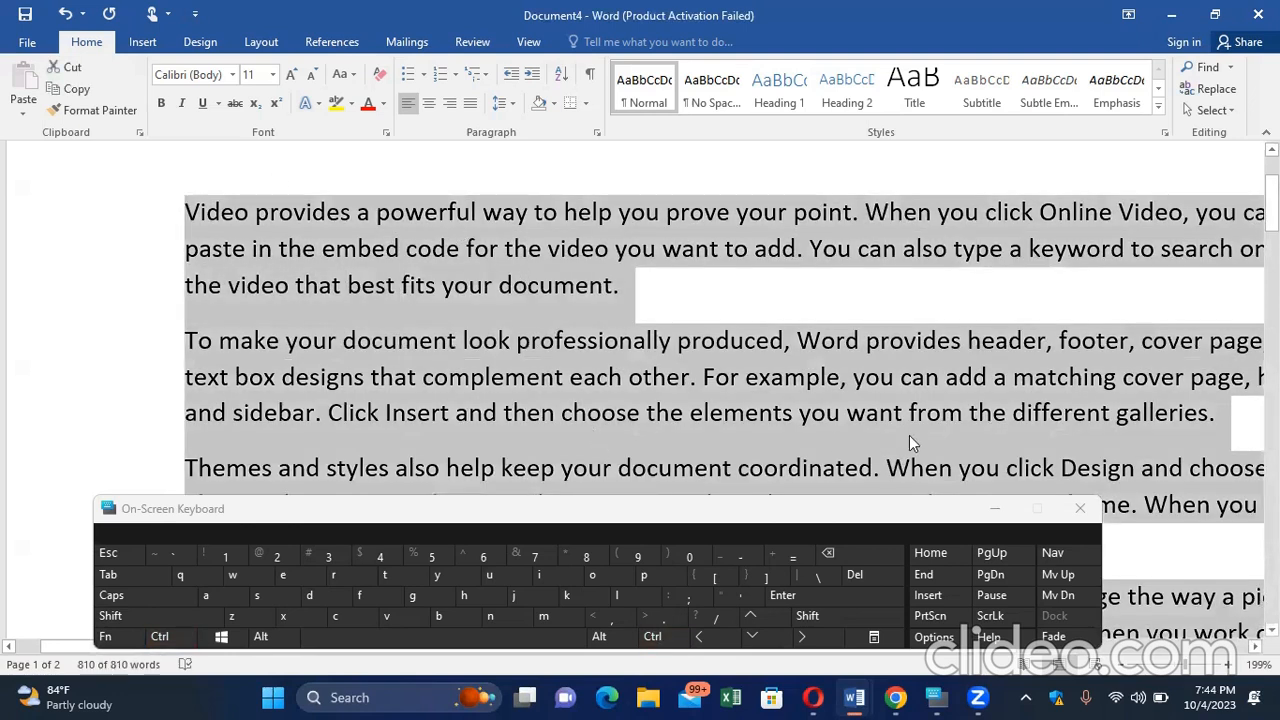
# Minimize the On-Screen Keyboard and select the entire document from the margin beside the first paragraph
pyautogui.click(995, 508)
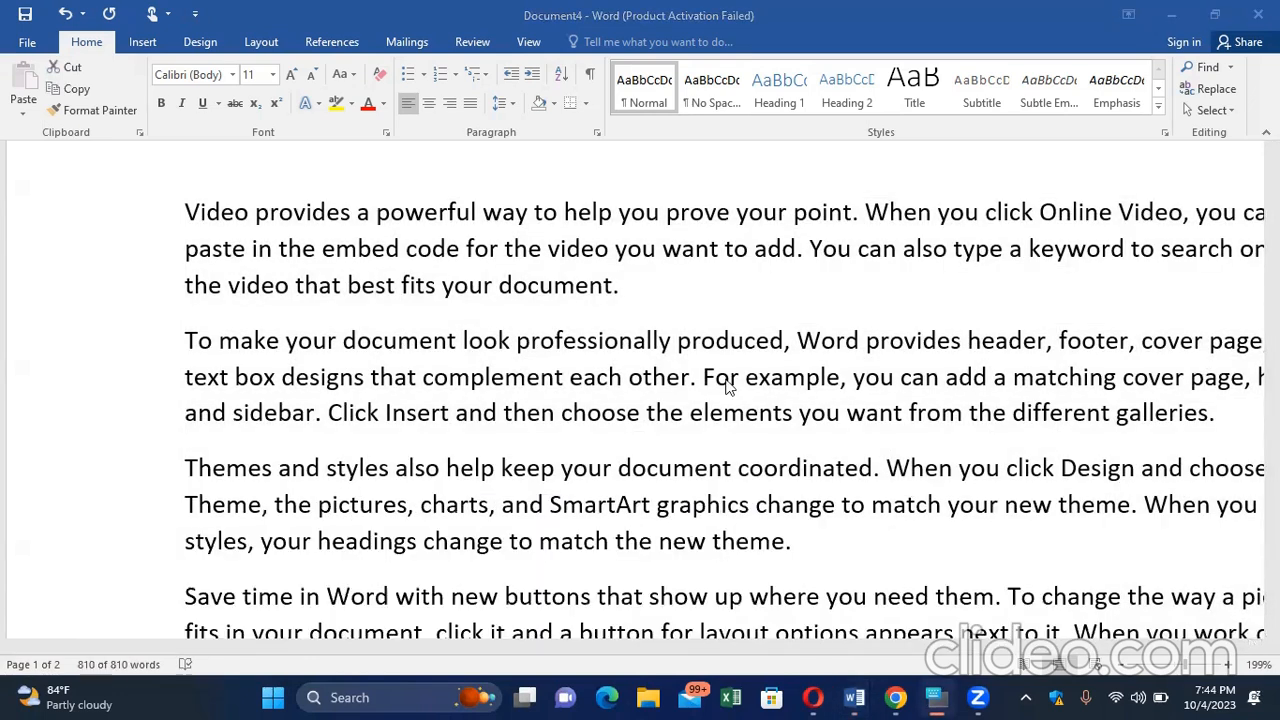
pyautogui.tripleClick(172, 212)
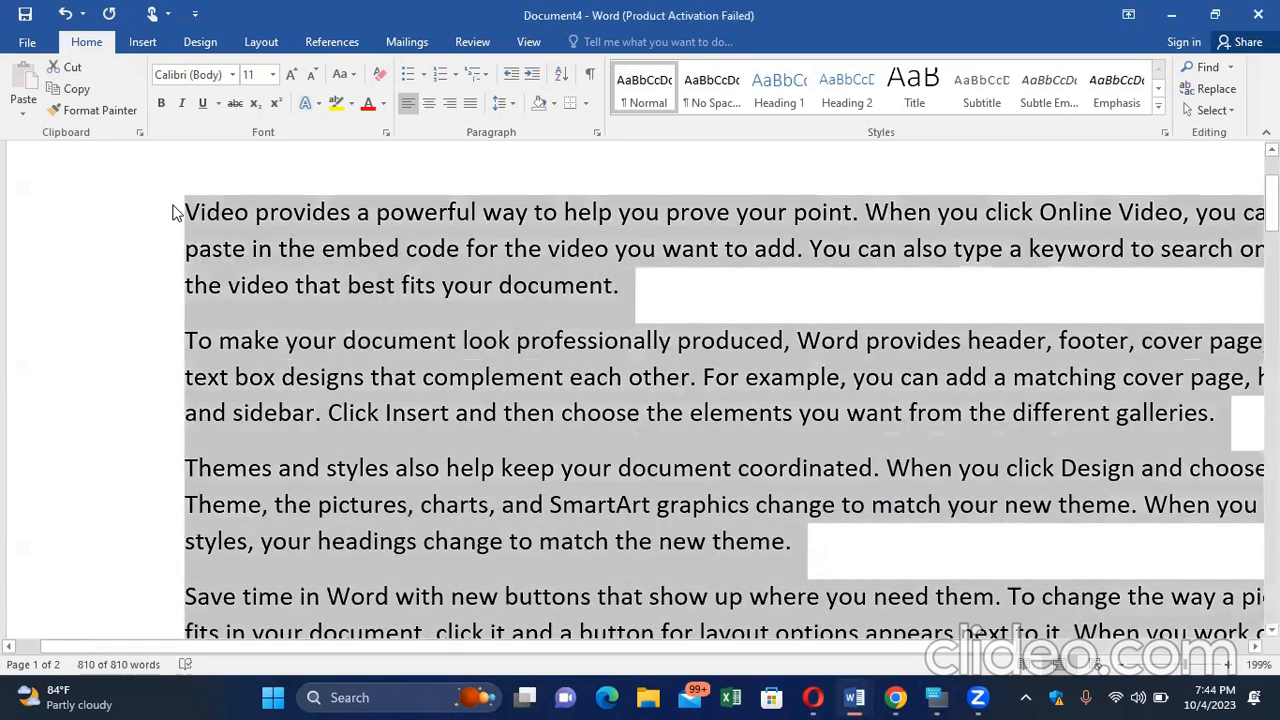
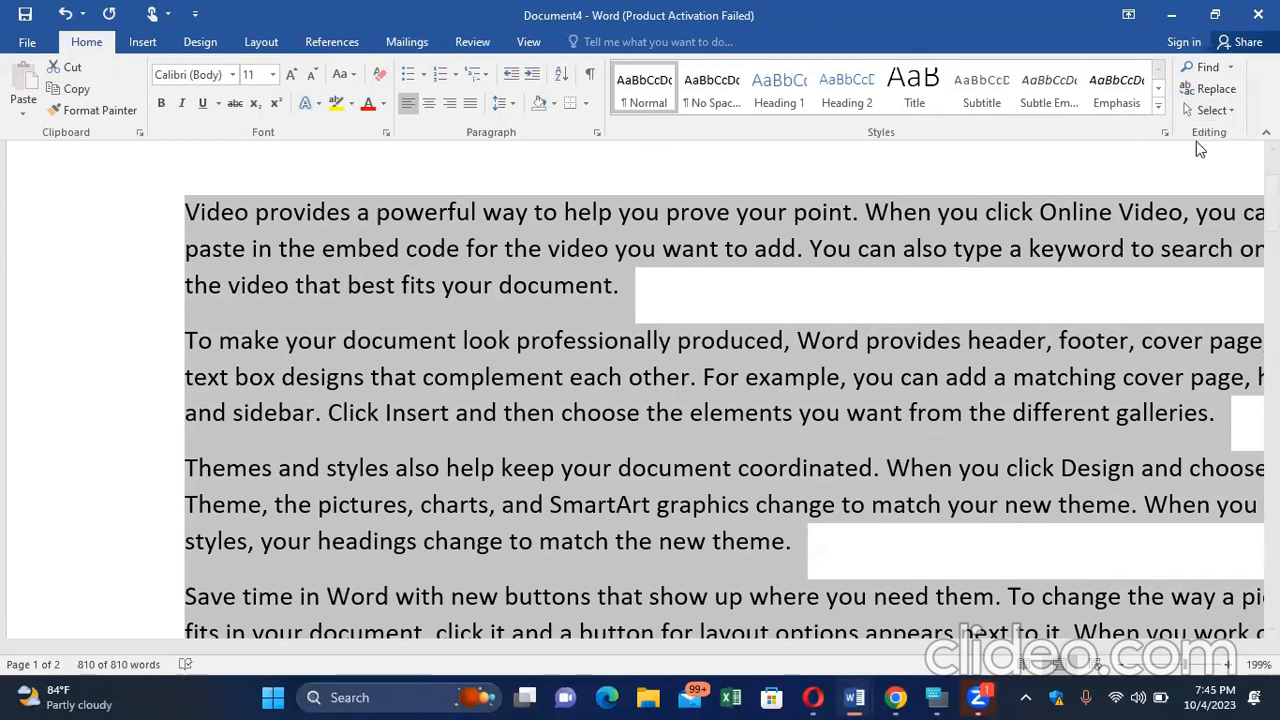
pyautogui.click(1168, 178)
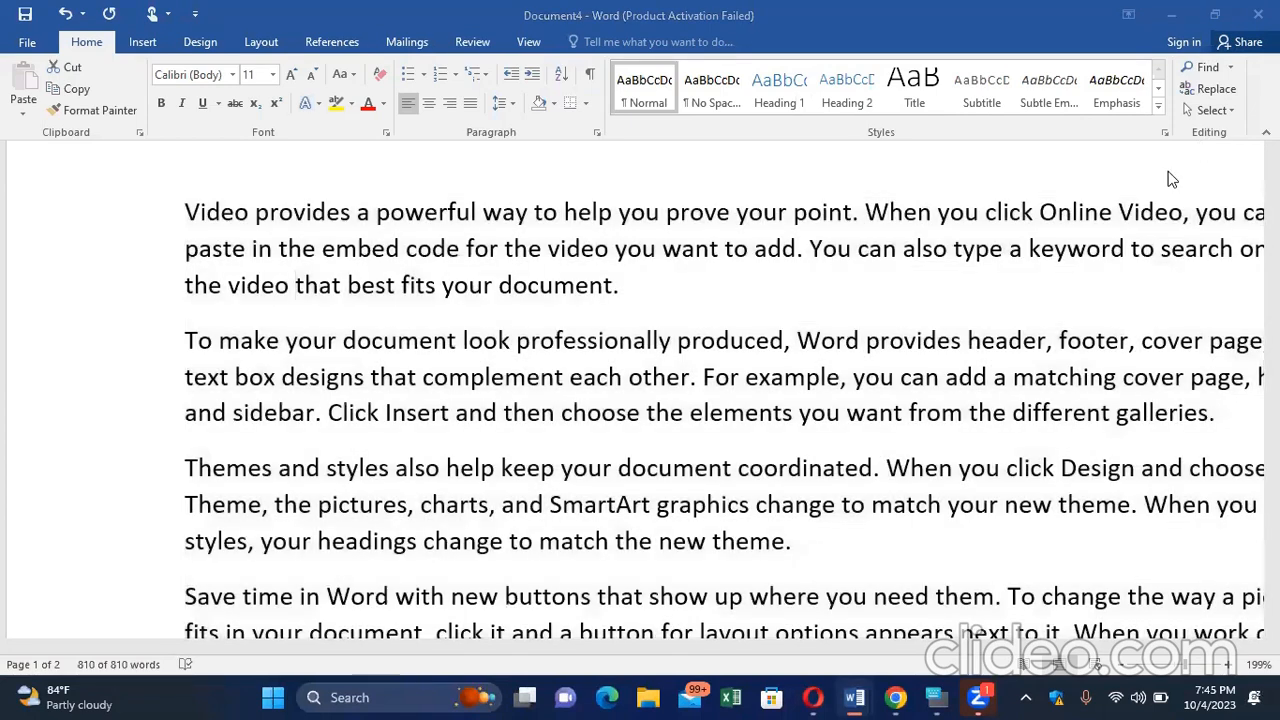
# Select all the document's text, set its font to Arial, and apply the No Spacing style
pyautogui.hotkey('ctrl', 'a')
pyautogui.scroll(-2, 1172, 178)
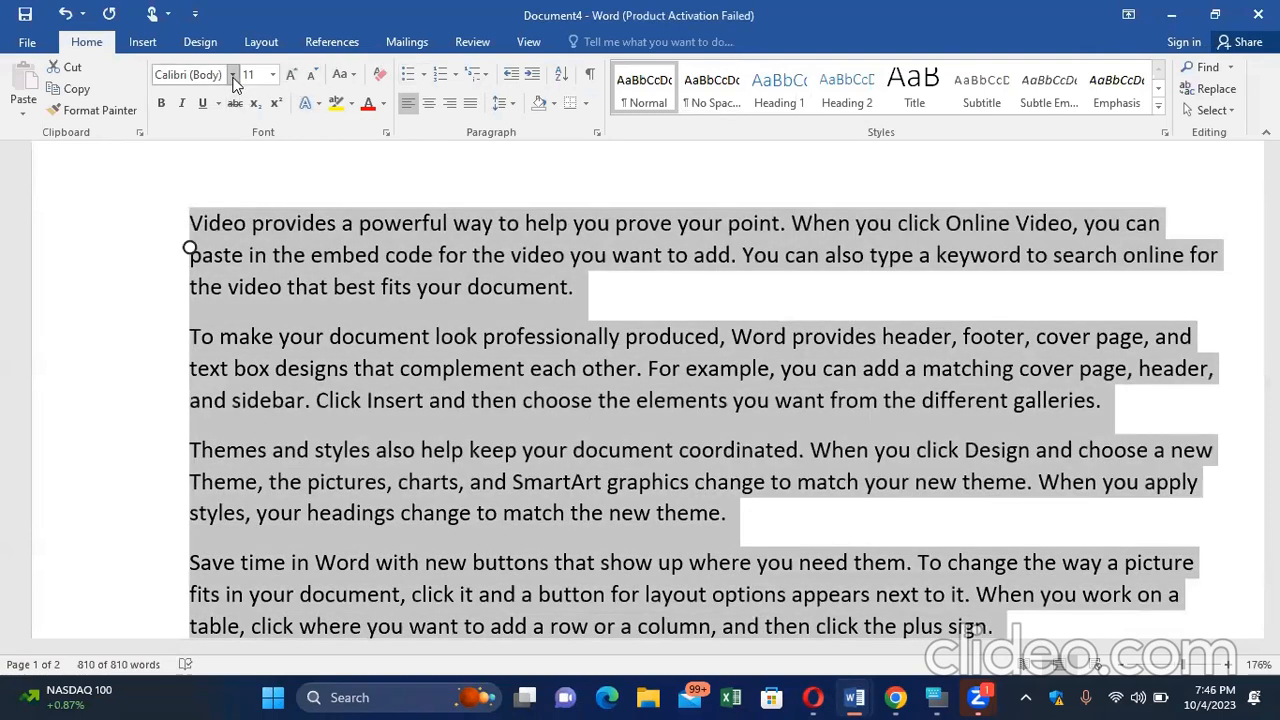
pyautogui.click(232, 76)
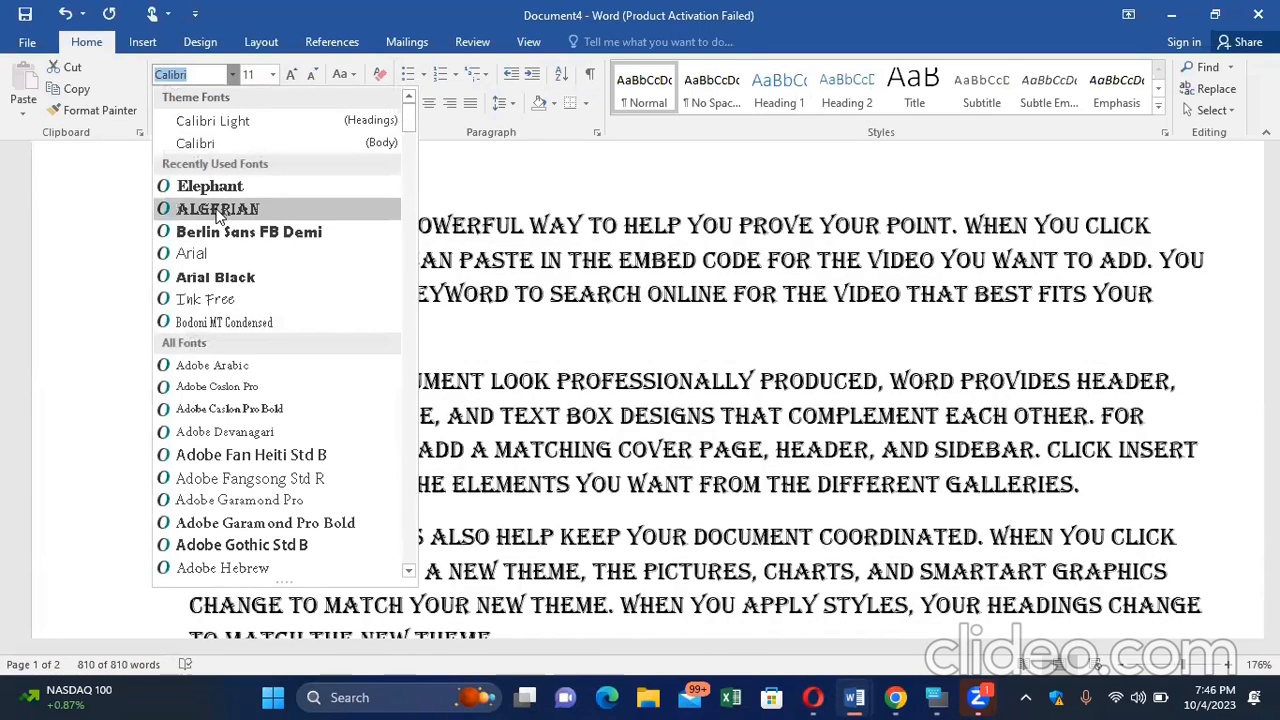
pyautogui.click(218, 258)
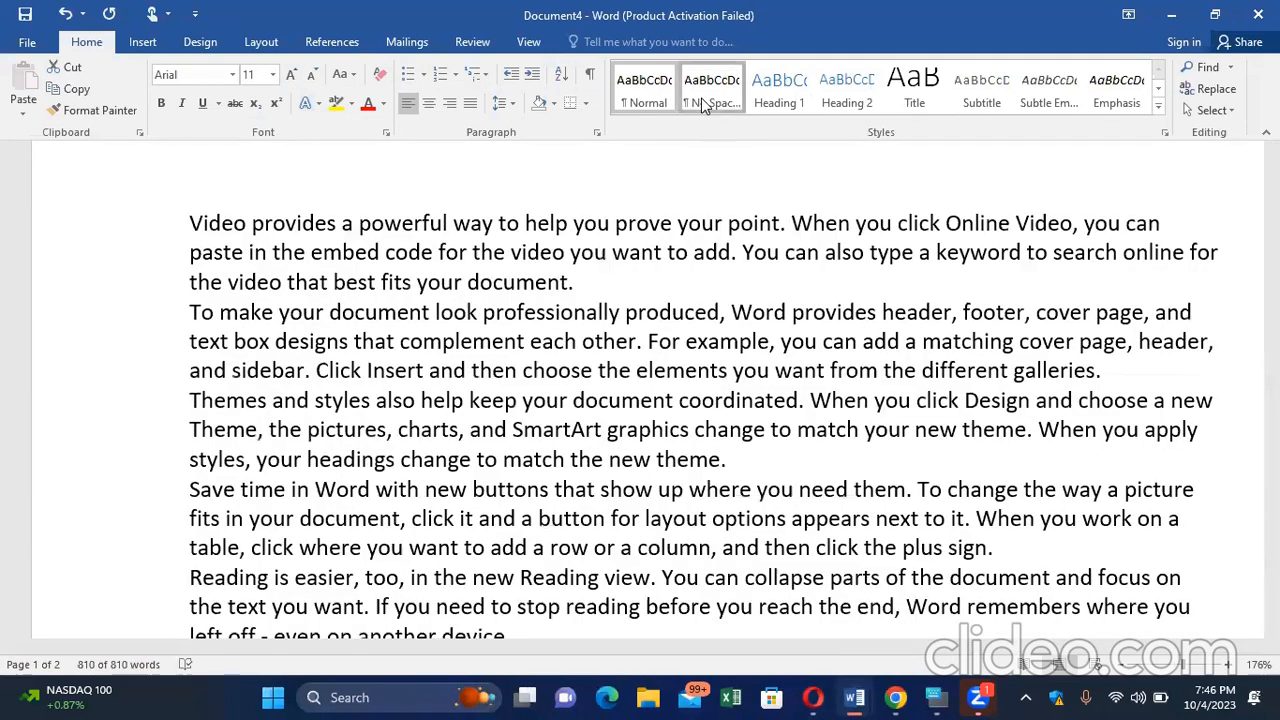
pyautogui.click(711, 90)
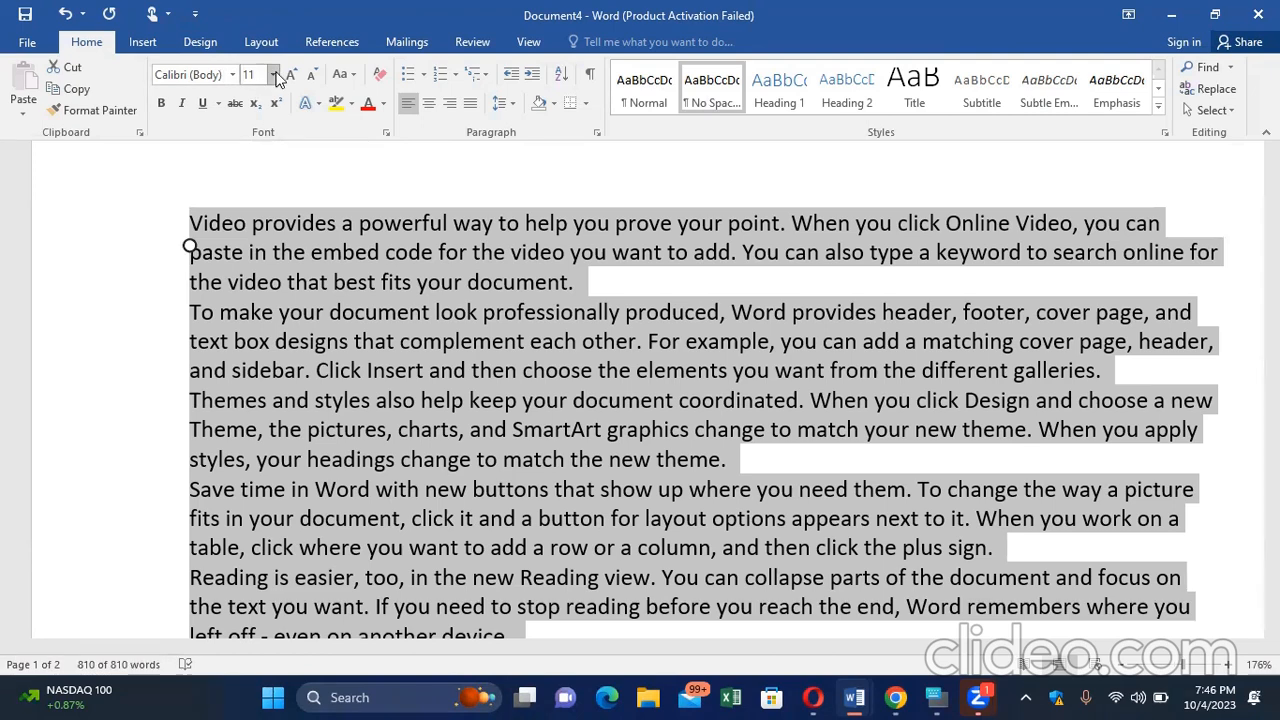
# Set the selected text's size to 12, enlarge it in steps to 16, and reduce it one step to 14
pyautogui.click(273, 75)
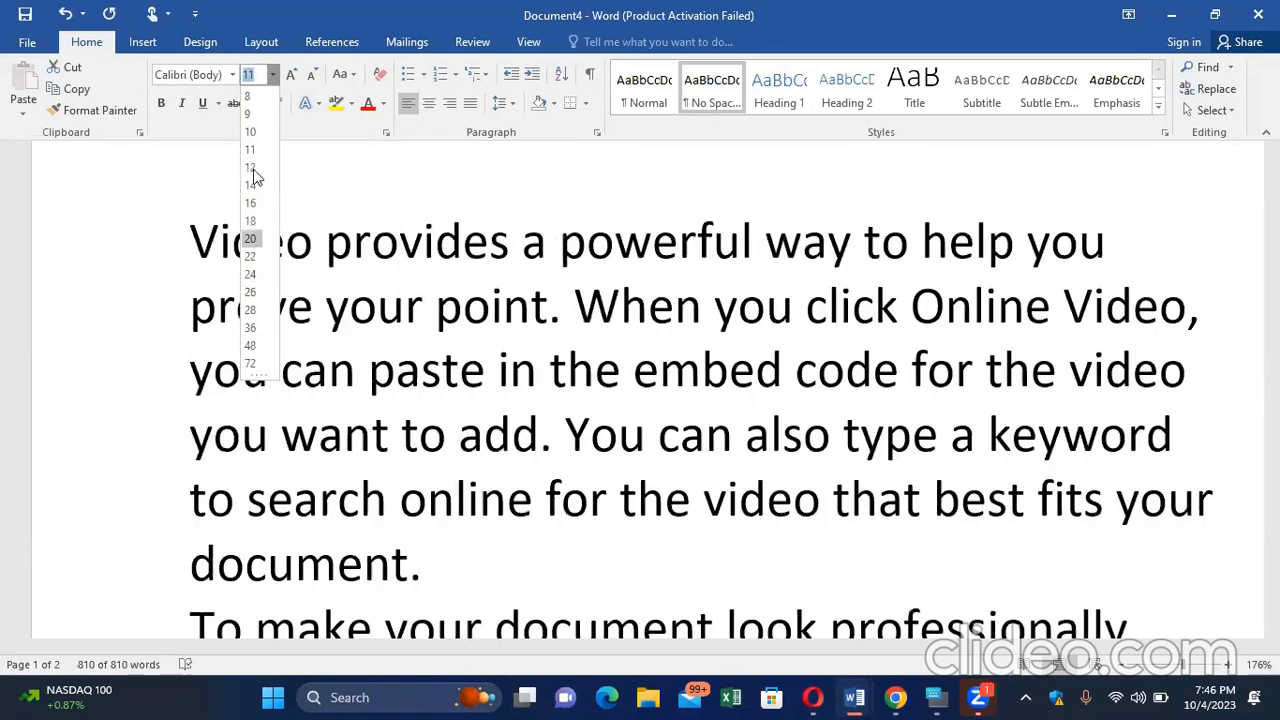
pyautogui.click(251, 168)
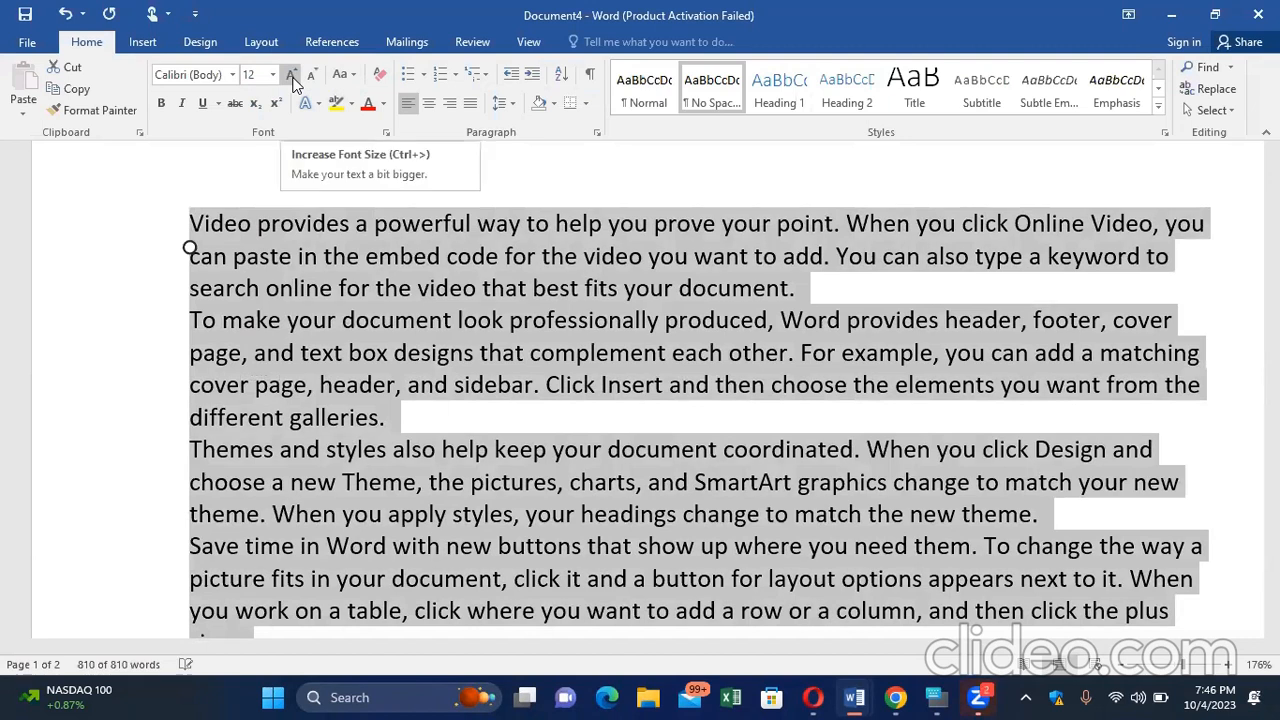
pyautogui.click(292, 82)
pyautogui.click(292, 82)
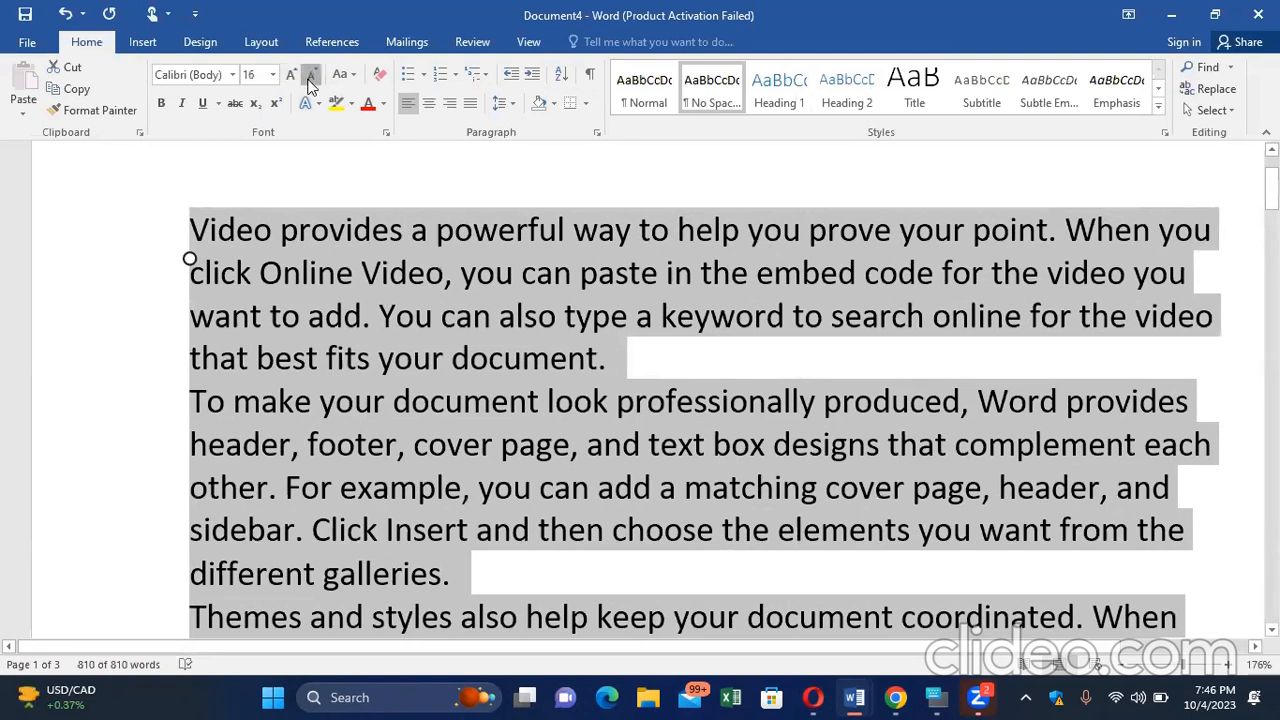
pyautogui.click(310, 80)
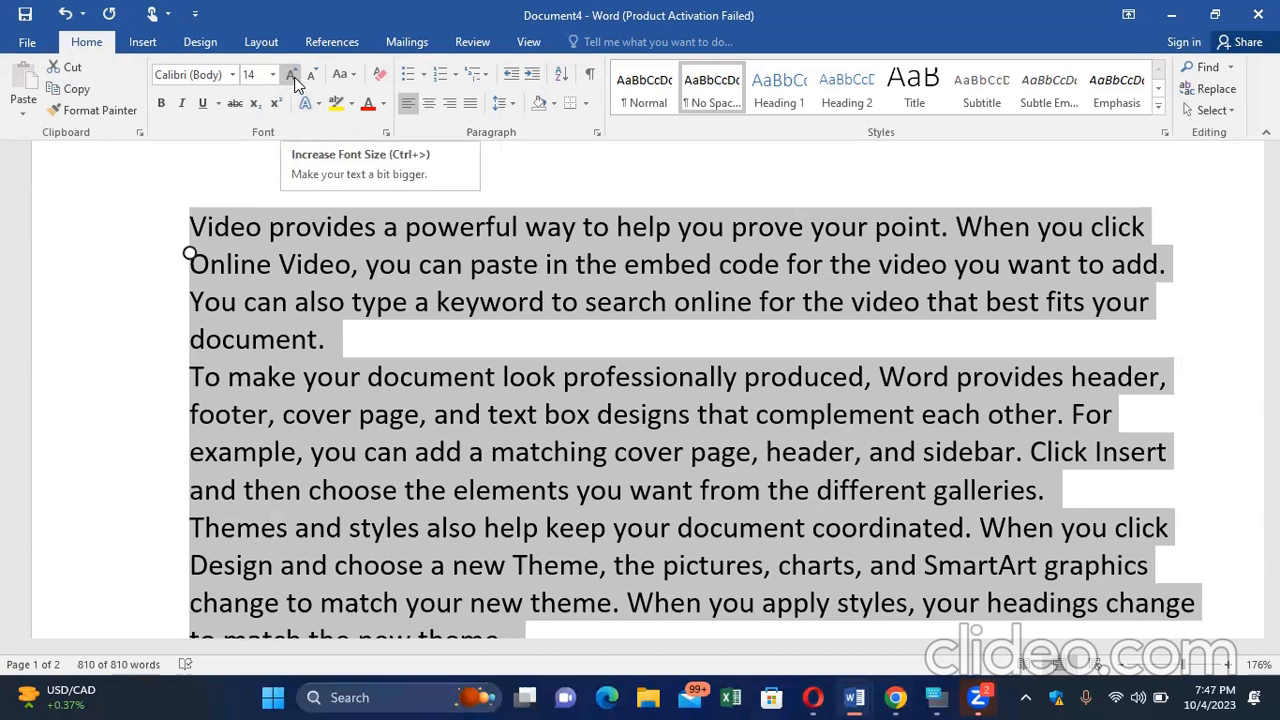
# Select all the document's text again and change its case to UPPERCASE, followed by lowercase
pyautogui.click(535, 697)
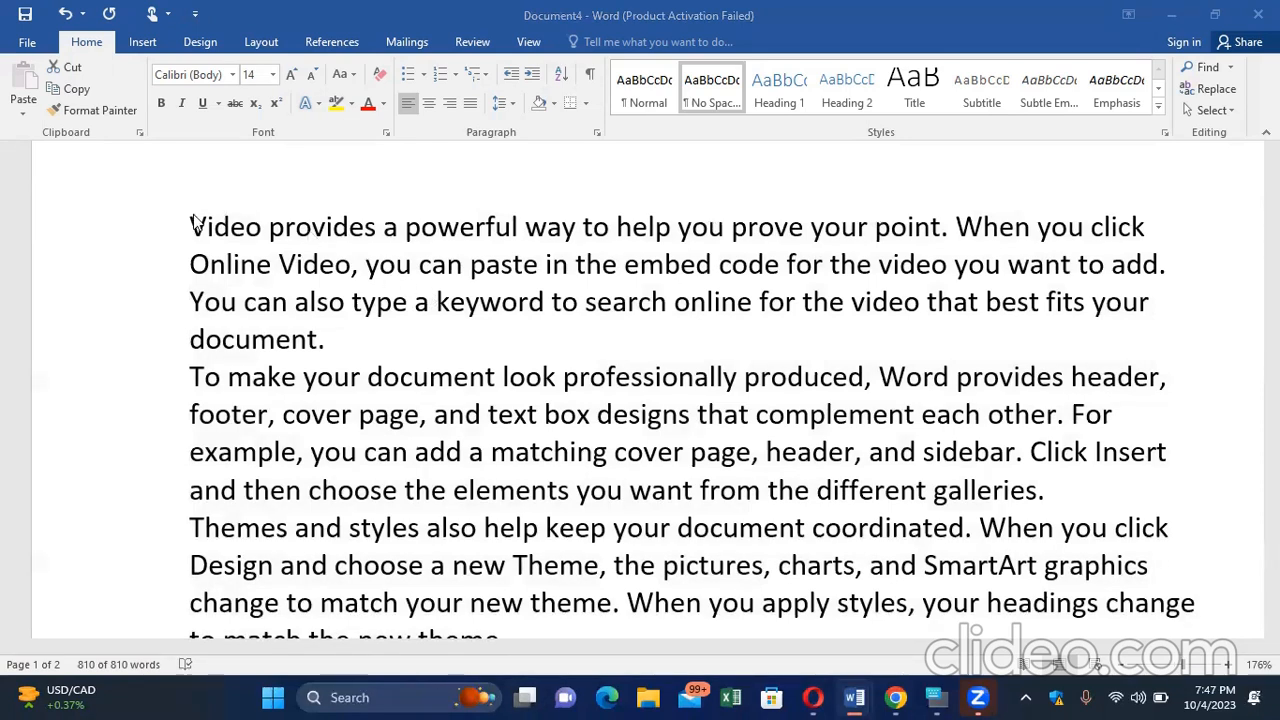
pyautogui.hotkey('ctrl', 'a')
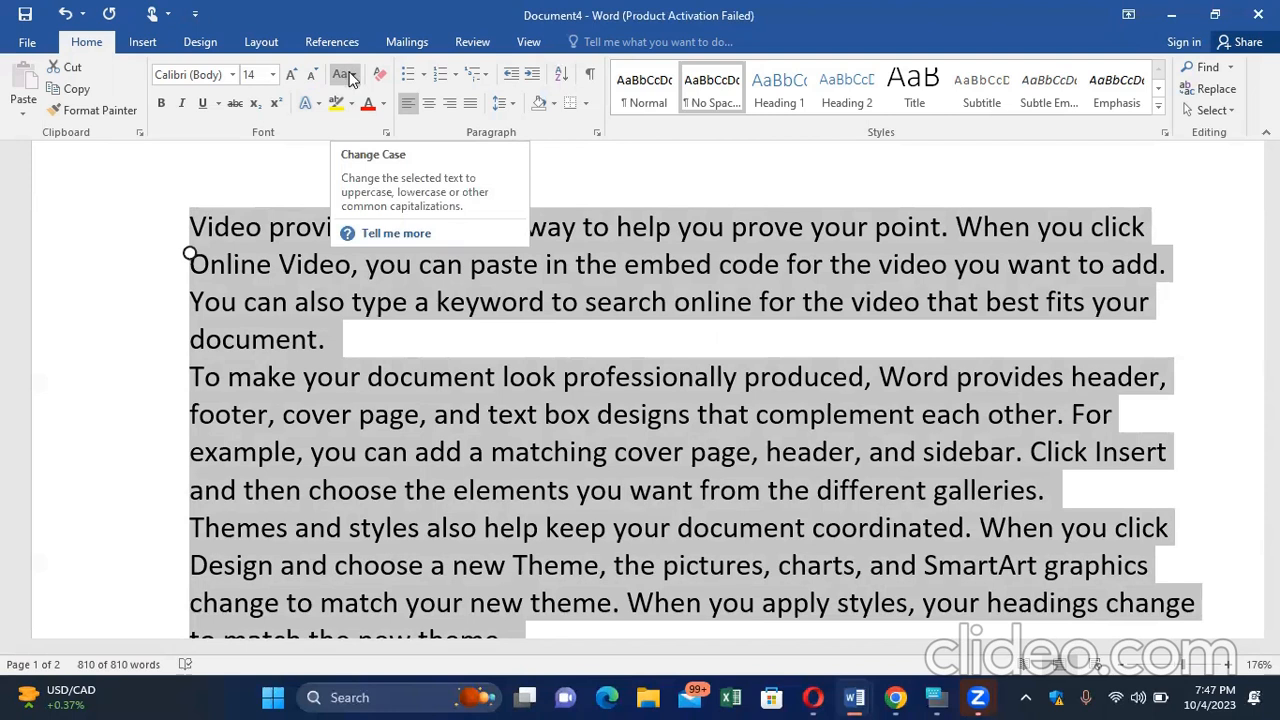
pyautogui.click(349, 78)
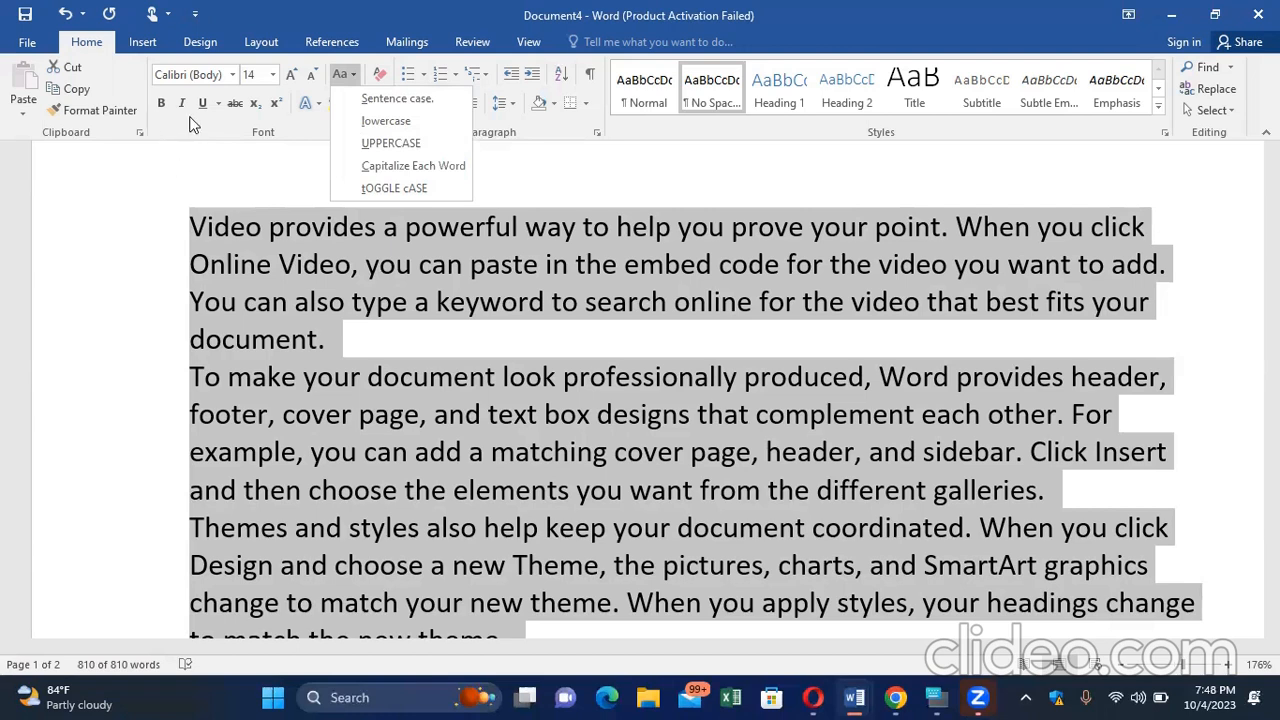
pyautogui.click(403, 143)
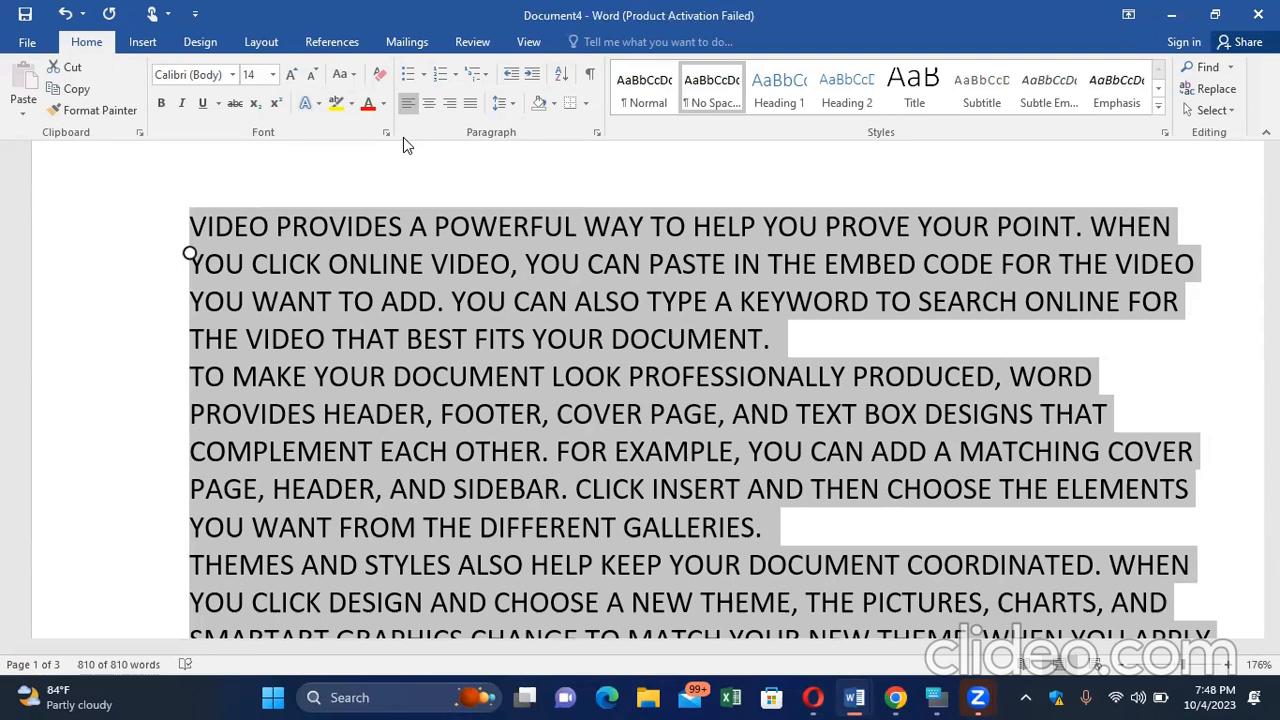
pyautogui.click(349, 77)
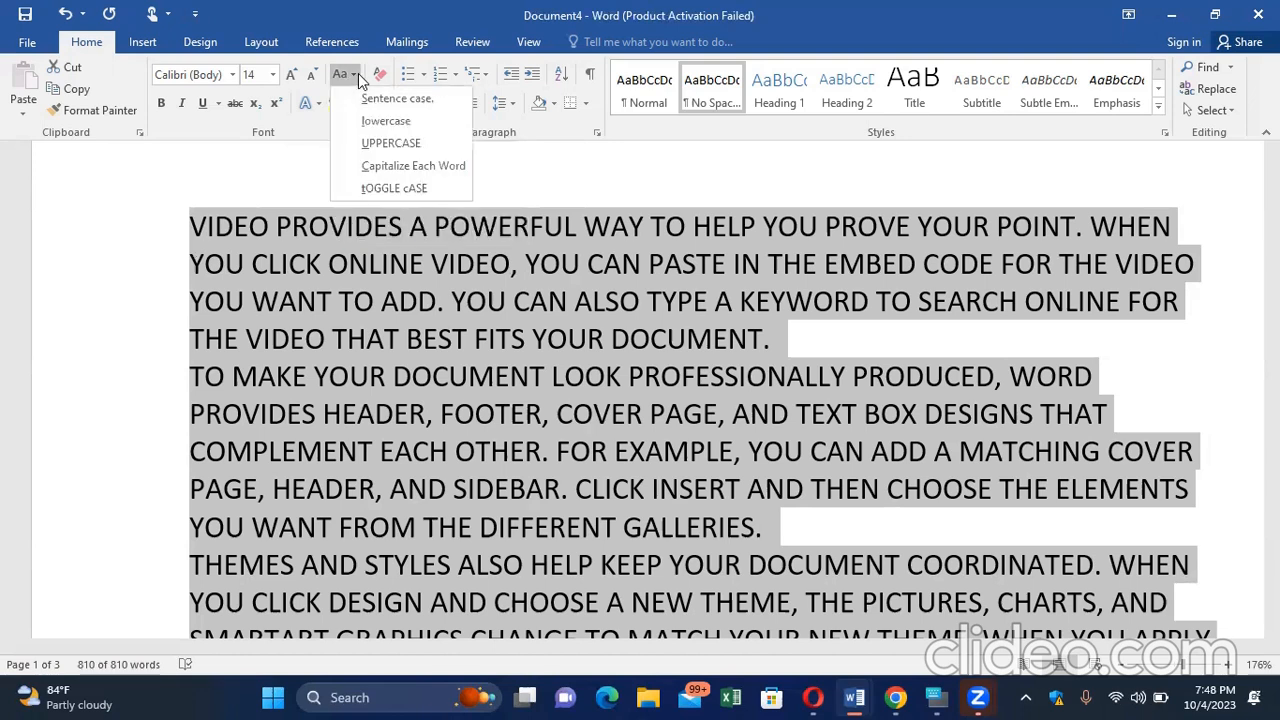
pyautogui.click(370, 121)
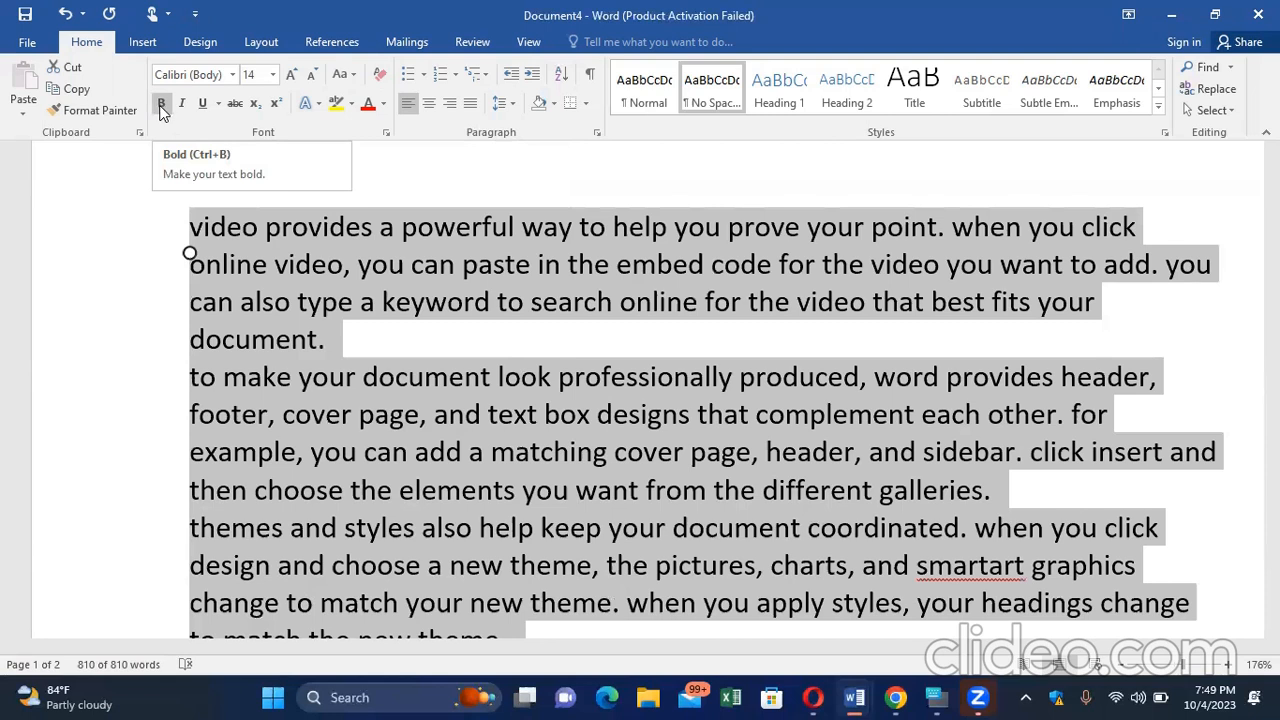
# Turn bold on and off for all the selected text, and make it italic
pyautogui.click(161, 106)
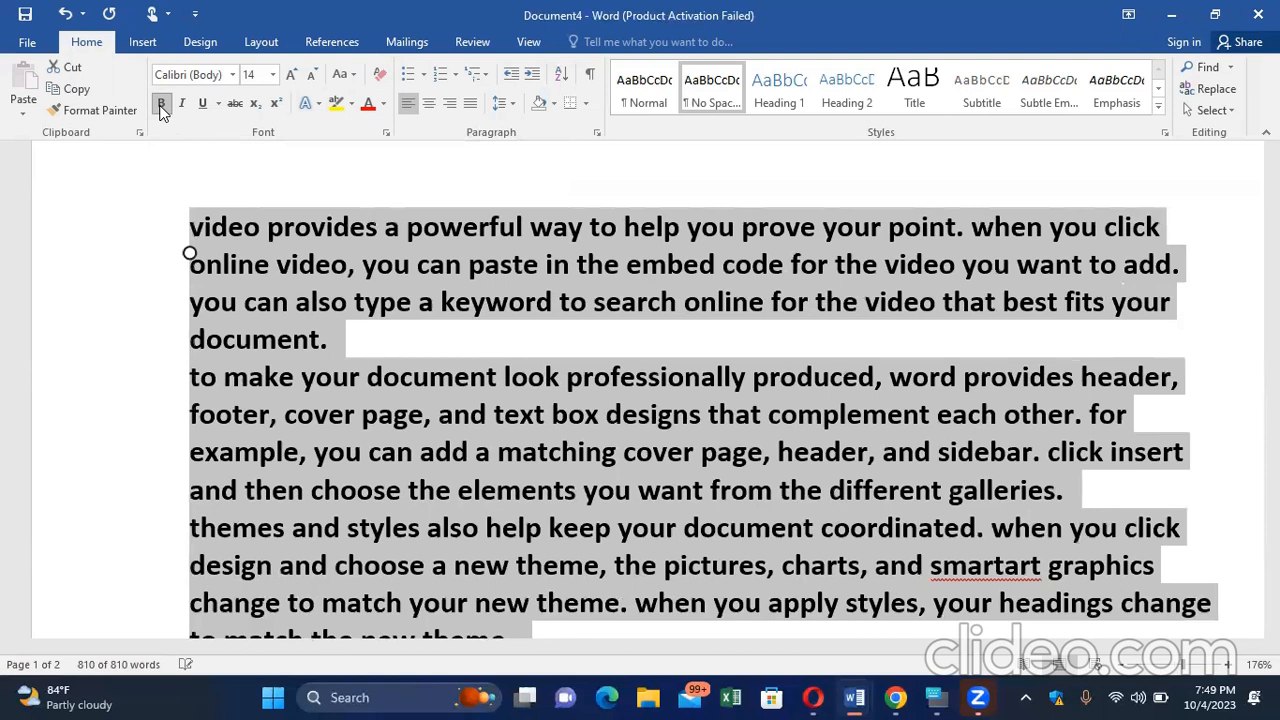
pyautogui.click(161, 106)
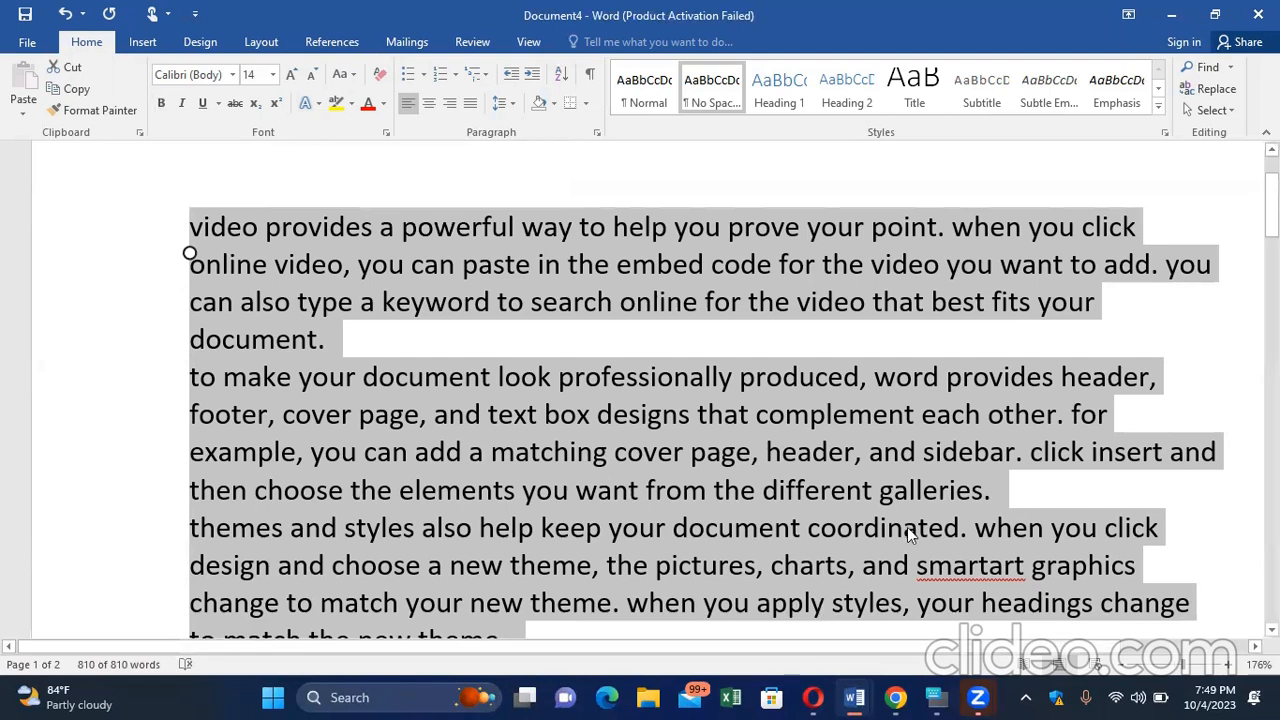
pyautogui.scroll(-2, 907, 525)
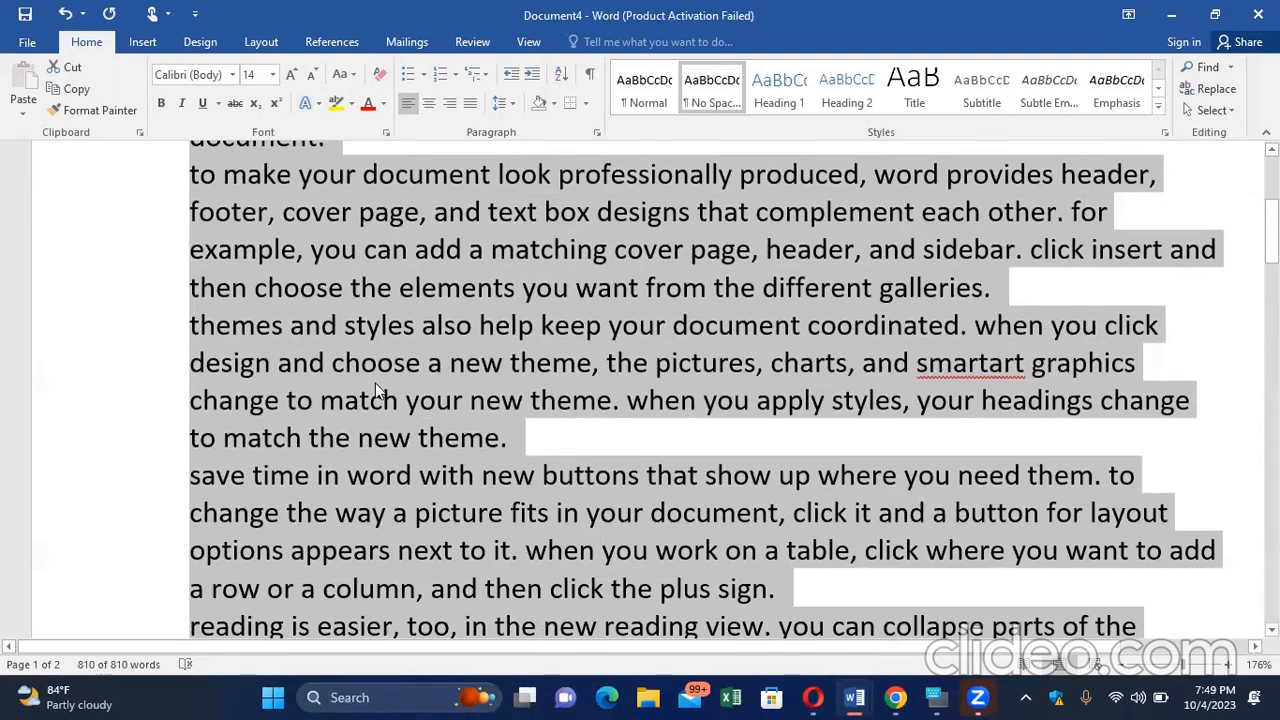
pyautogui.click(182, 104)
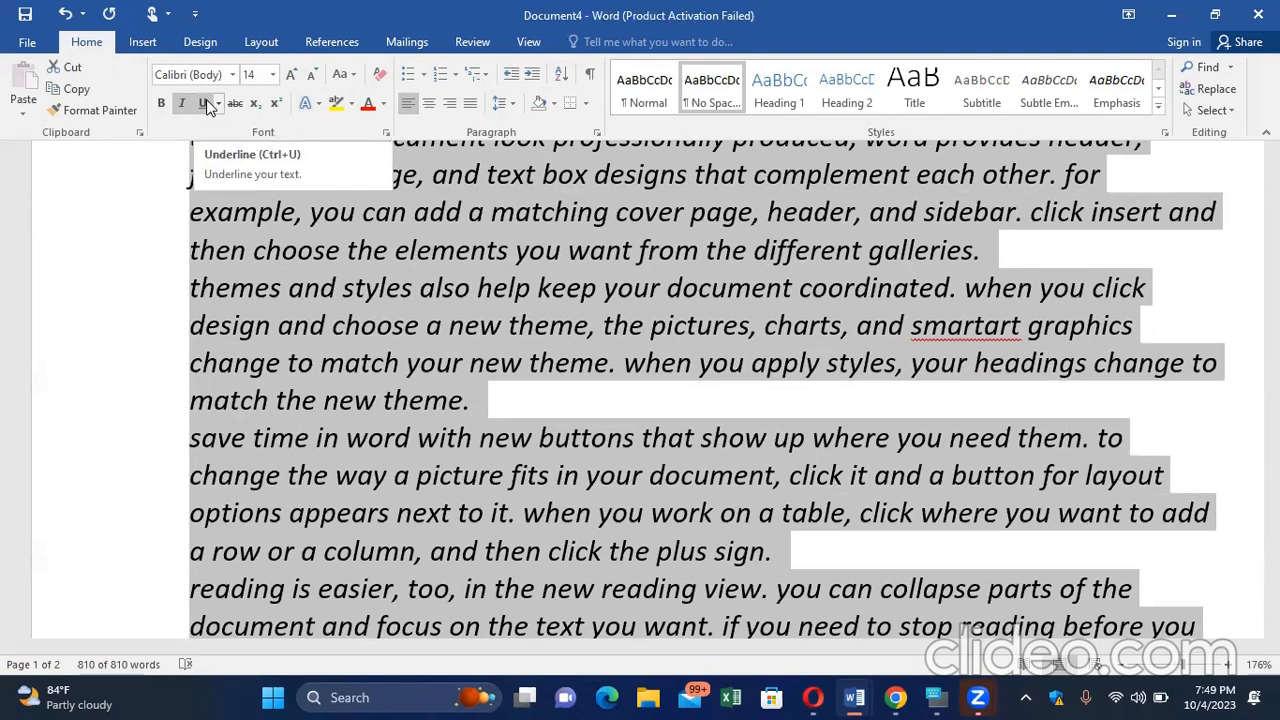
# Apply a double underline to all the selected text and toggle bold on and off
pyautogui.click(218, 104)
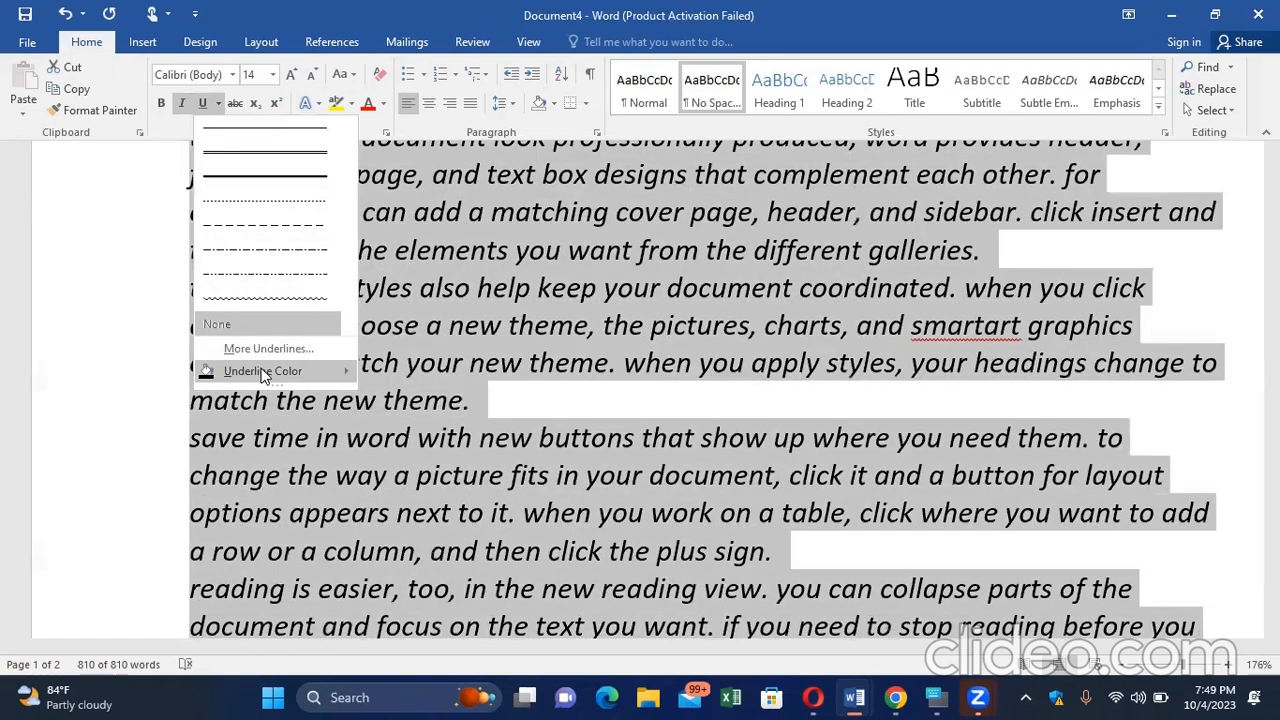
pyautogui.moveTo(262, 373)
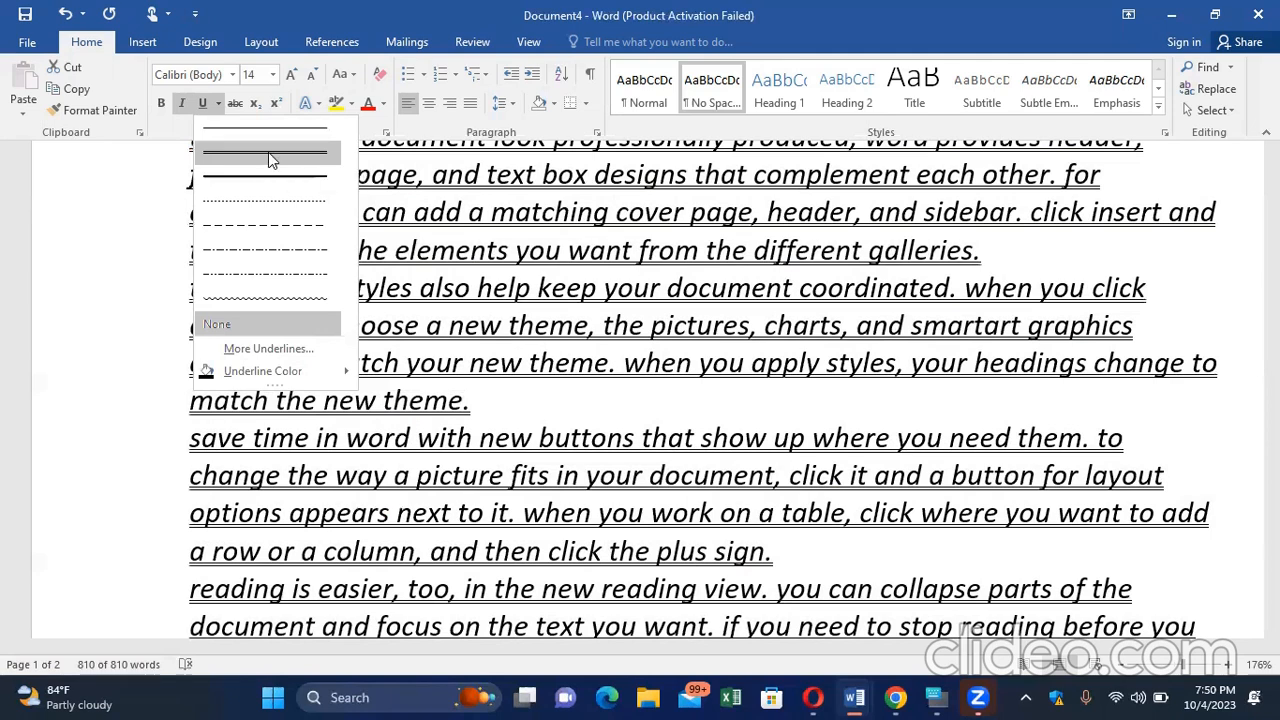
pyautogui.click(268, 152)
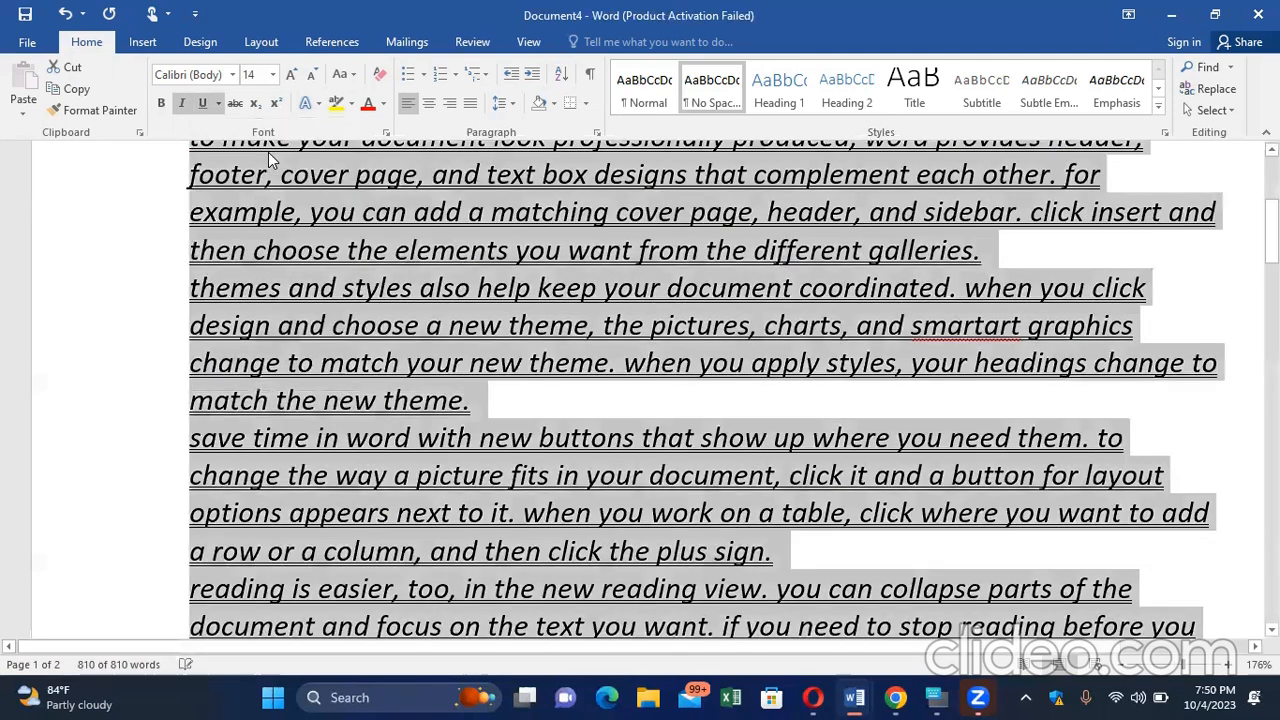
pyautogui.click(163, 97)
pyautogui.click(163, 97)
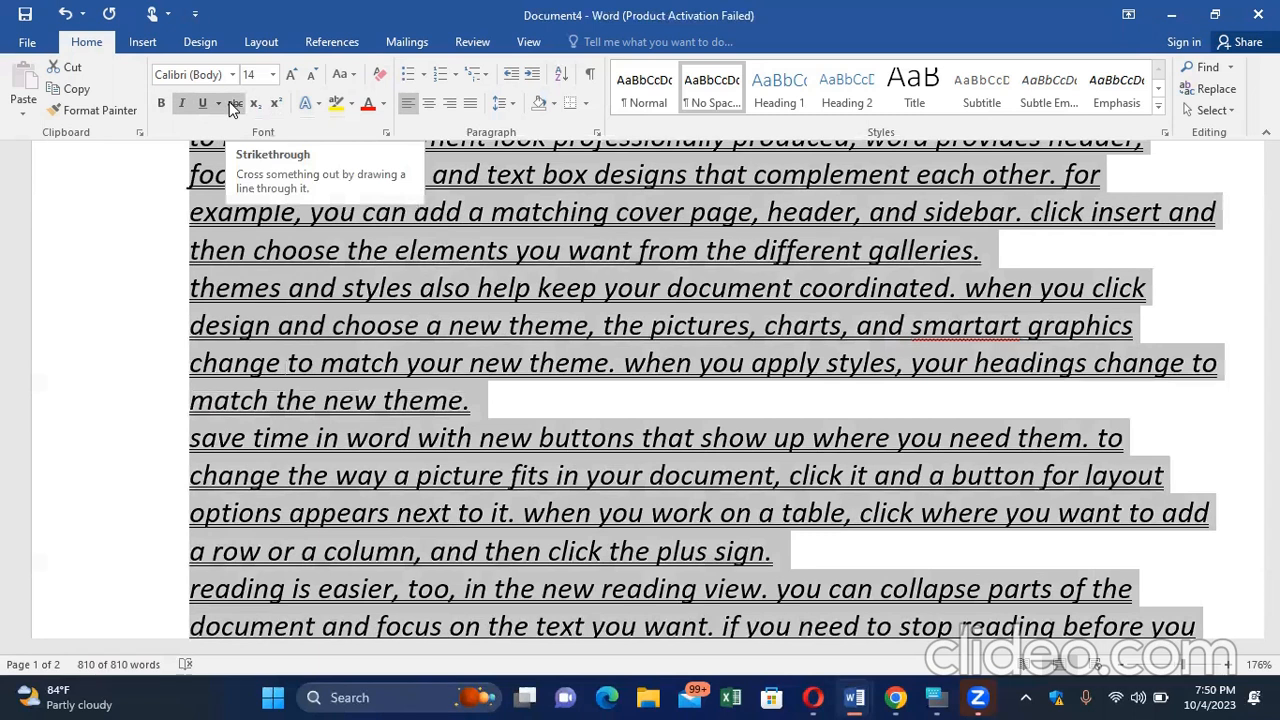
# Select the line beginning "example, you can add a matching cover page" and turn strikethrough on and off for it
pyautogui.click(525, 591)
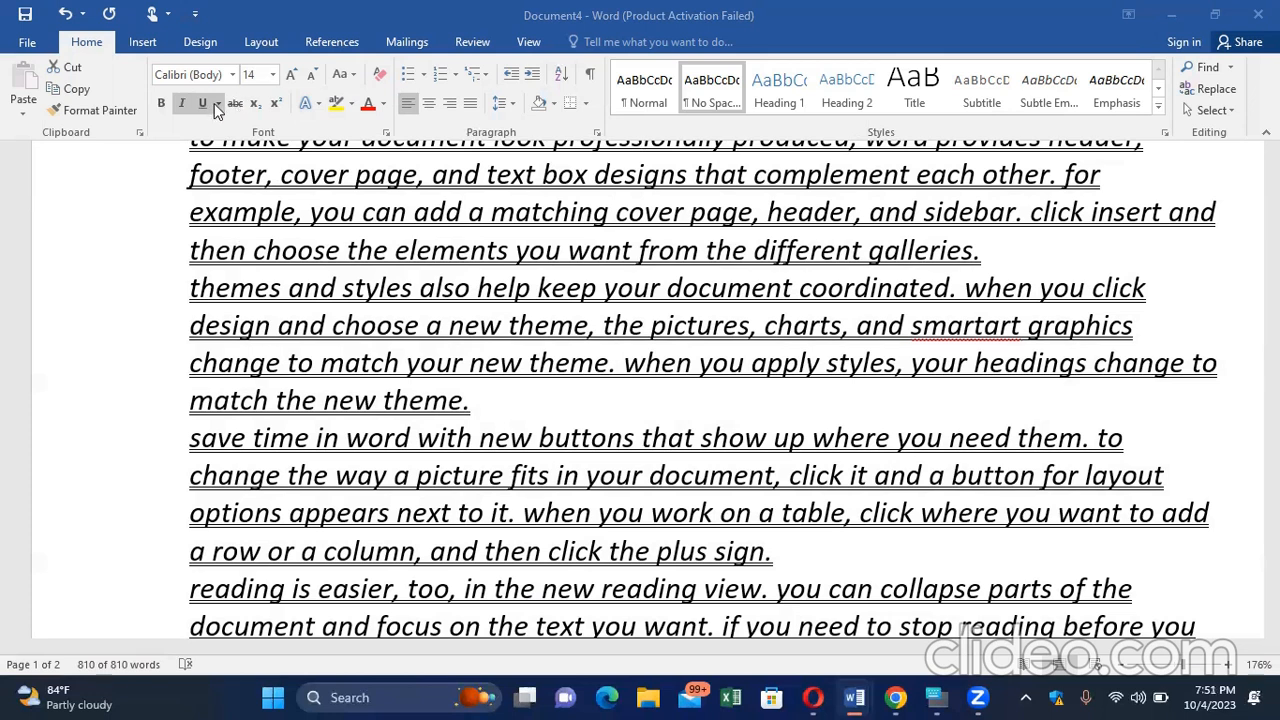
pyautogui.hotkey('ctrl', 'a')
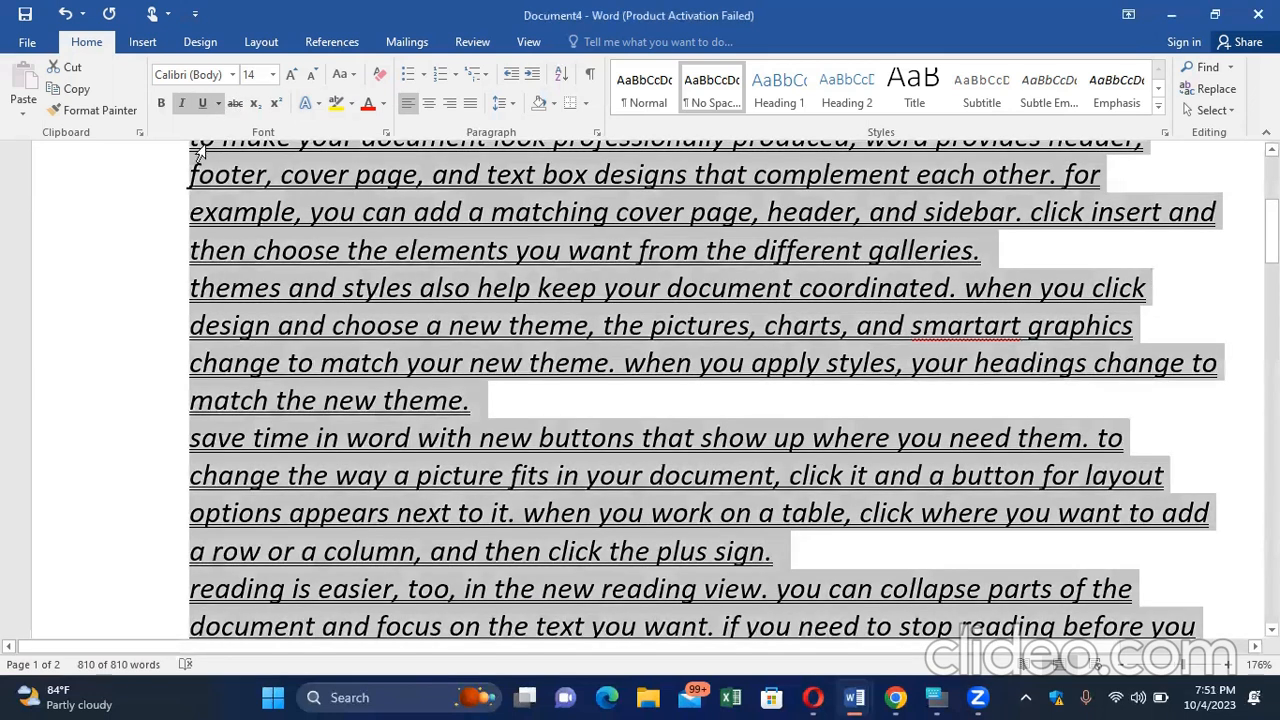
pyautogui.click(103, 218)
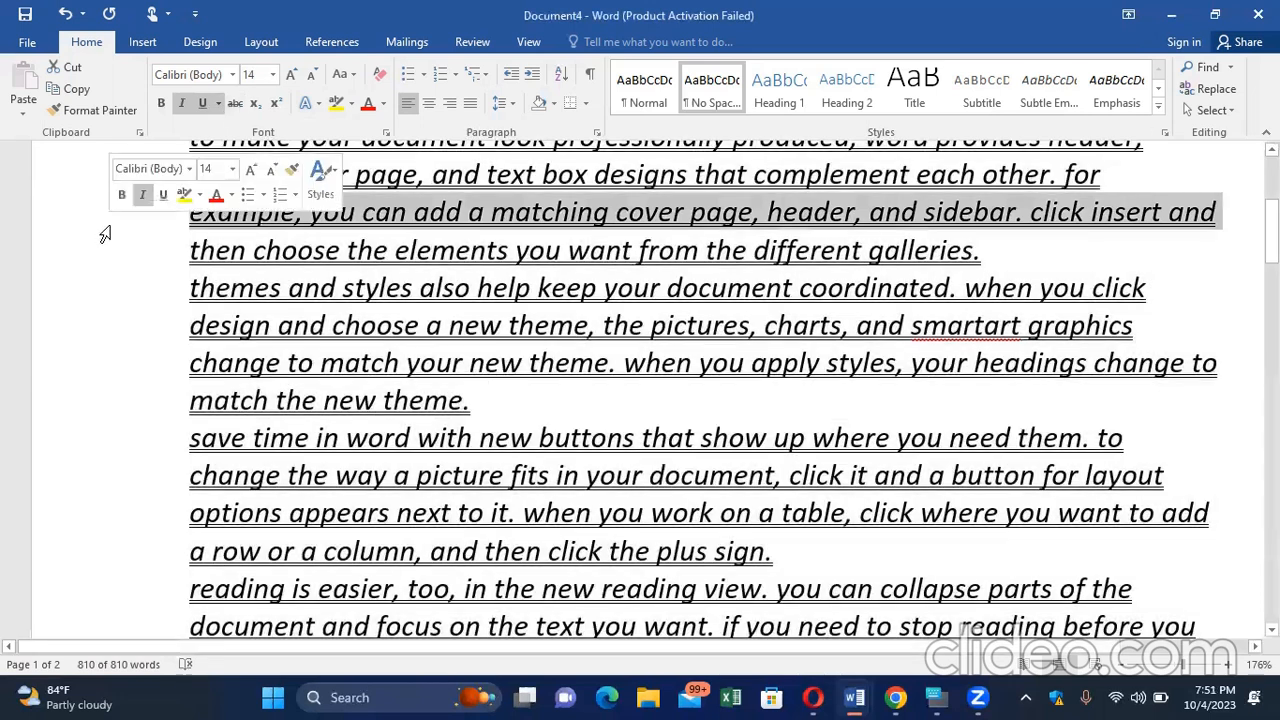
pyautogui.click(232, 105)
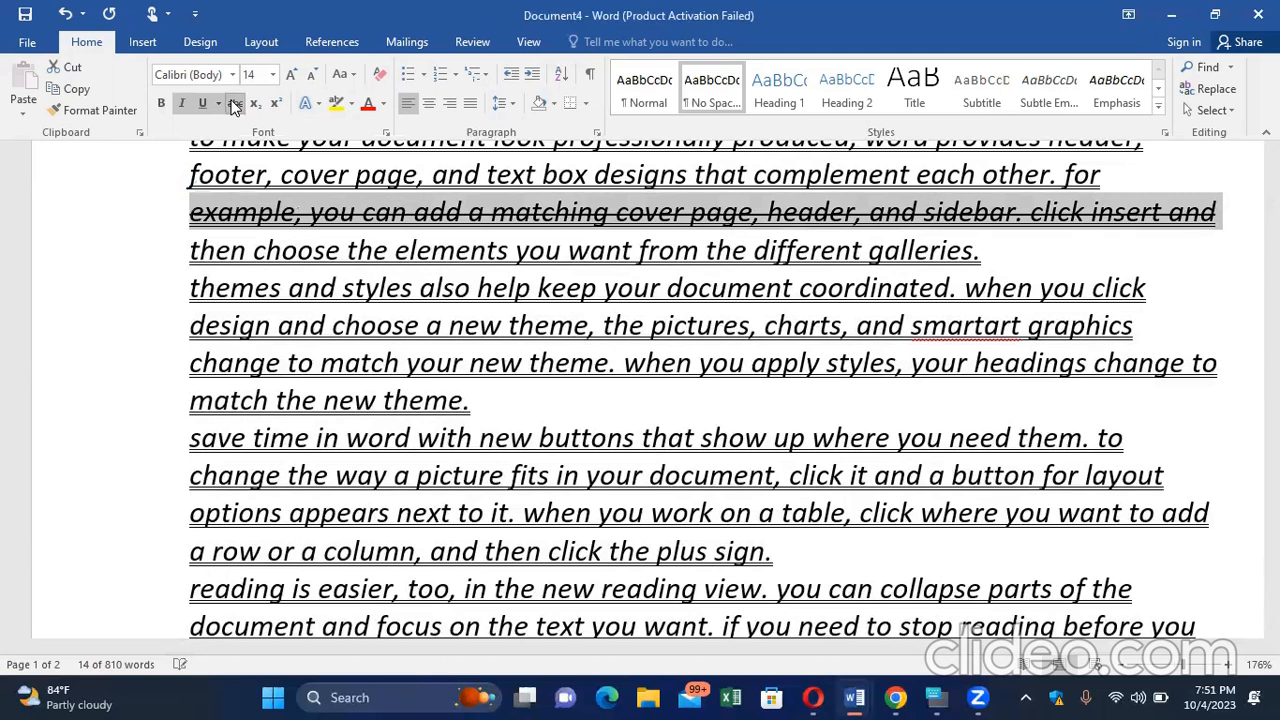
pyautogui.click(232, 105)
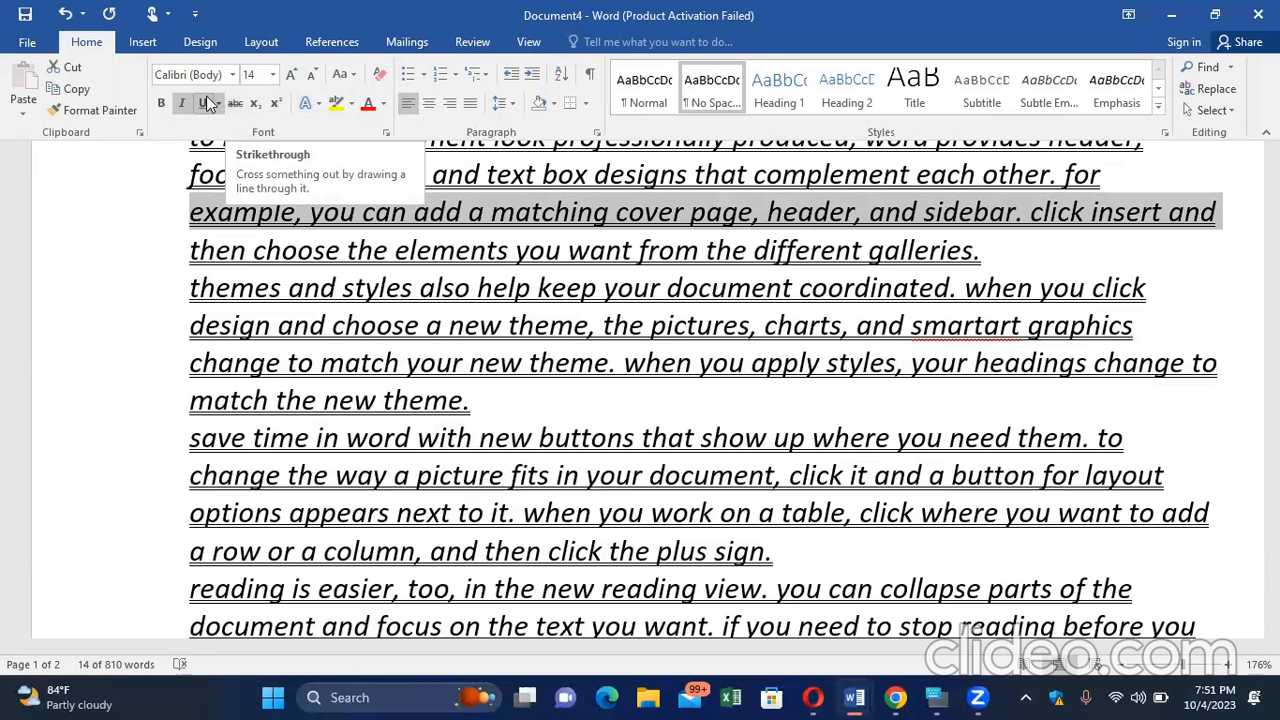
# Remove the underline from the selected line, and clear it from the rest of the document's text
pyautogui.click(203, 103)
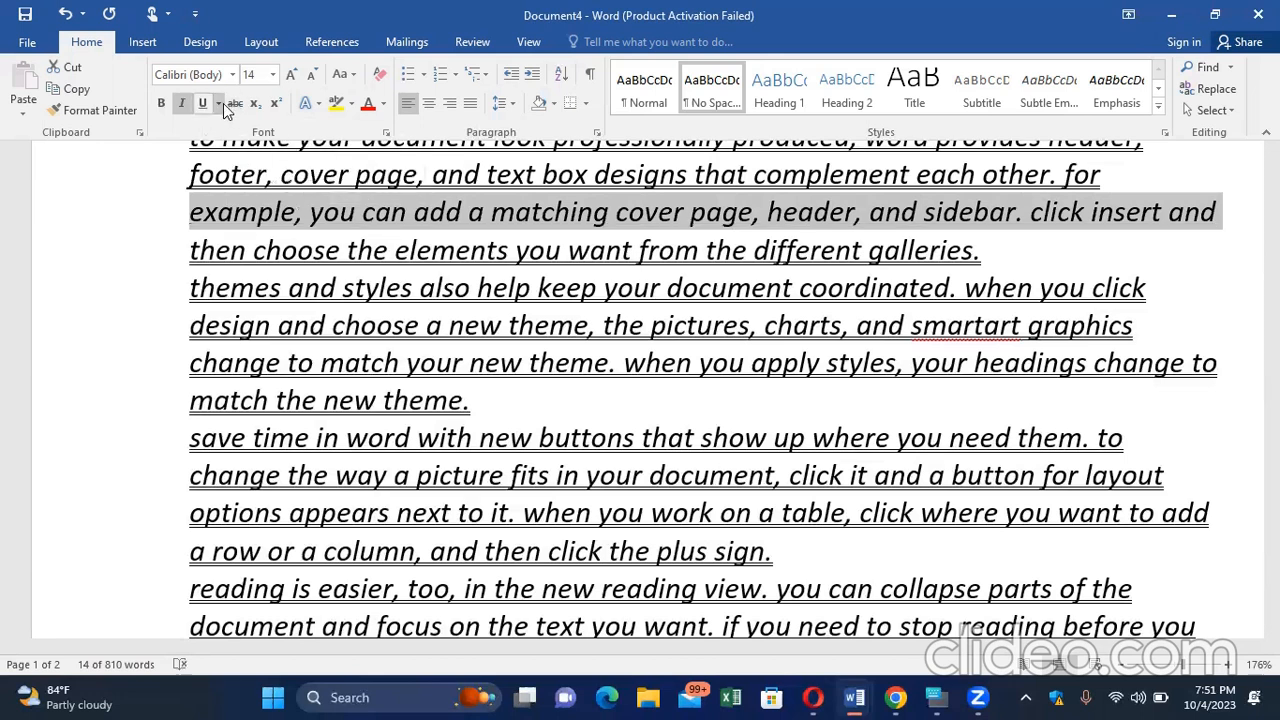
pyautogui.click(221, 103)
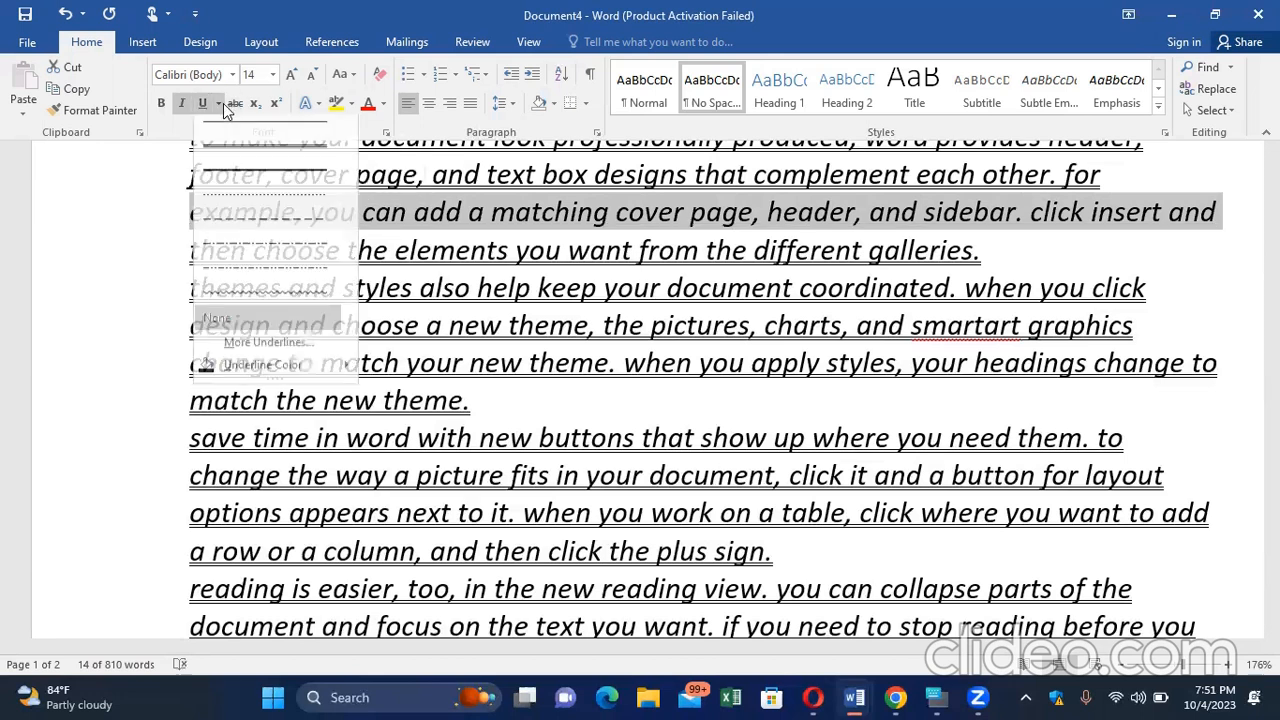
pyautogui.click(238, 324)
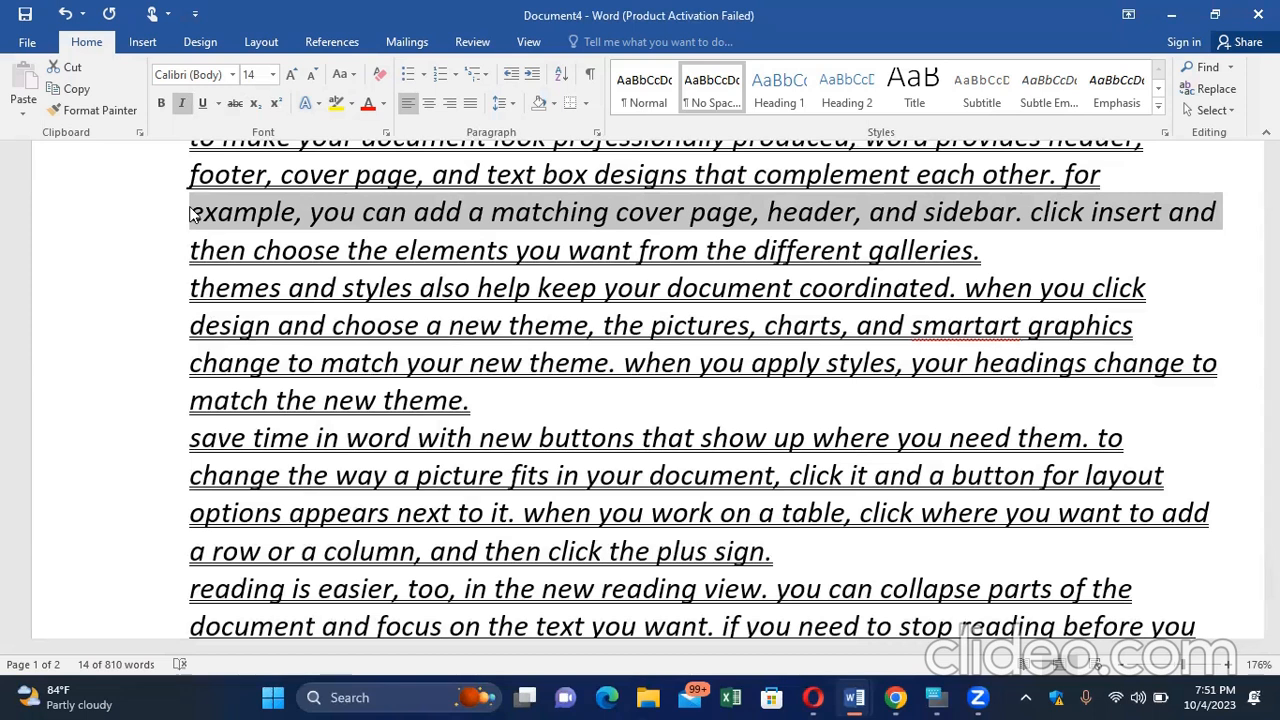
pyautogui.hotkey('ctrl', 'a')
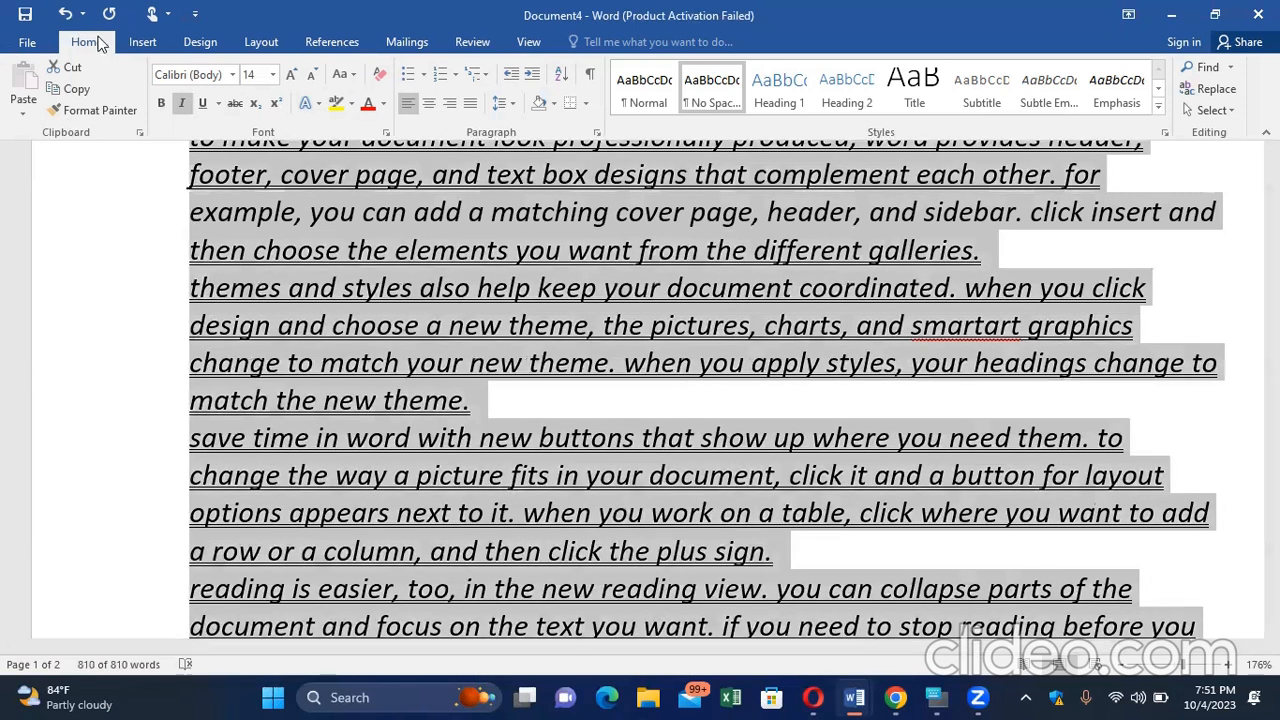
pyautogui.click(202, 104)
pyautogui.hotkey('ctrl', 'shift', 'd')
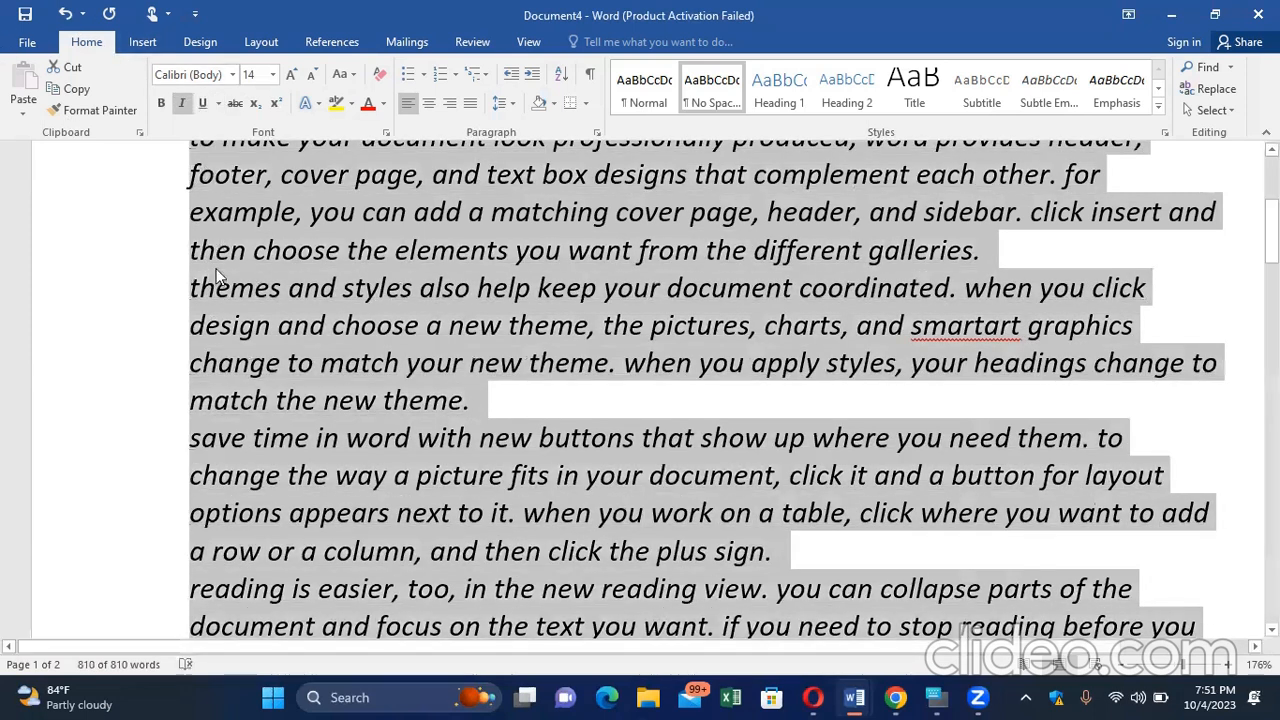
# Select the line beginning "themes and styles also help" and turn strikethrough on and off for it
pyautogui.click(116, 296)
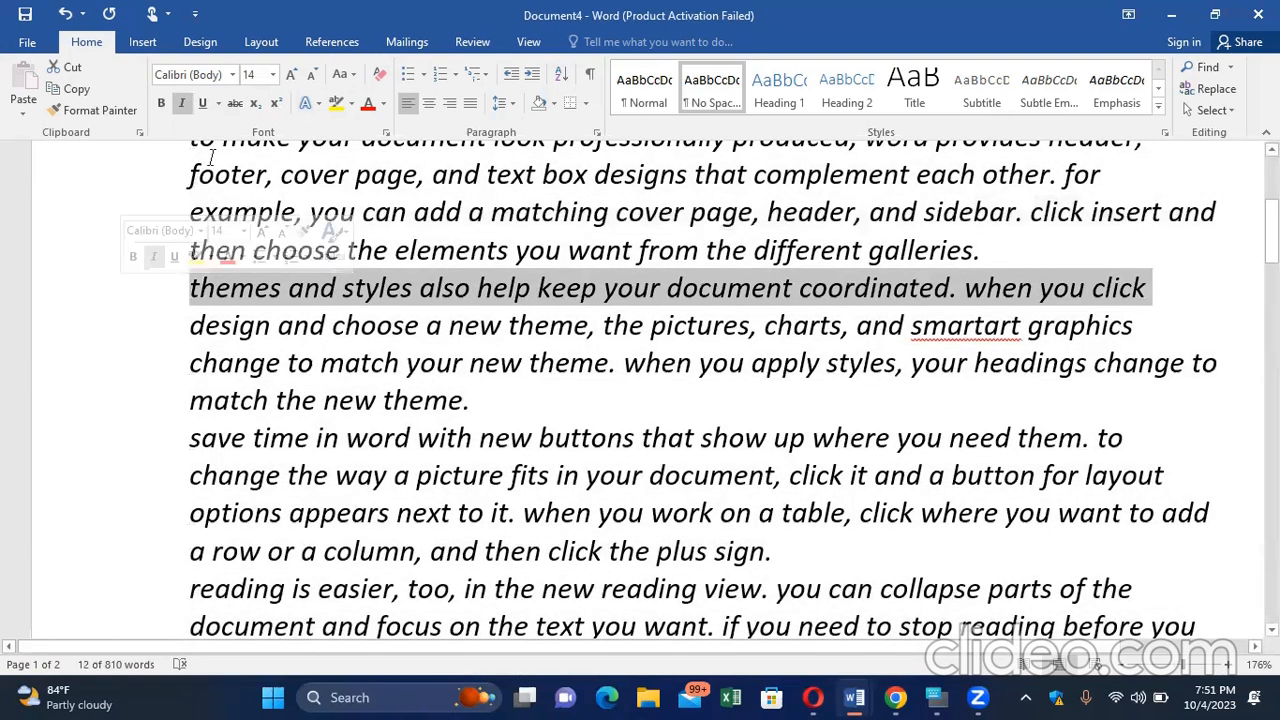
pyautogui.click(227, 101)
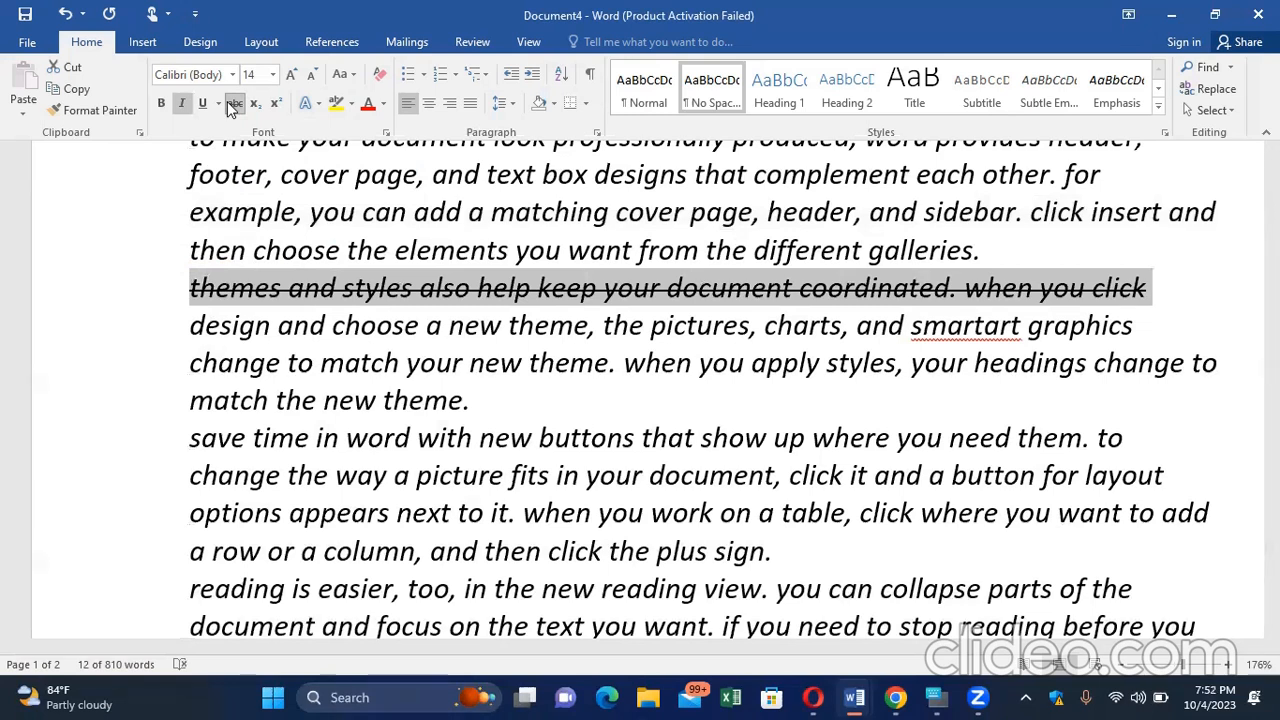
pyautogui.click(227, 101)
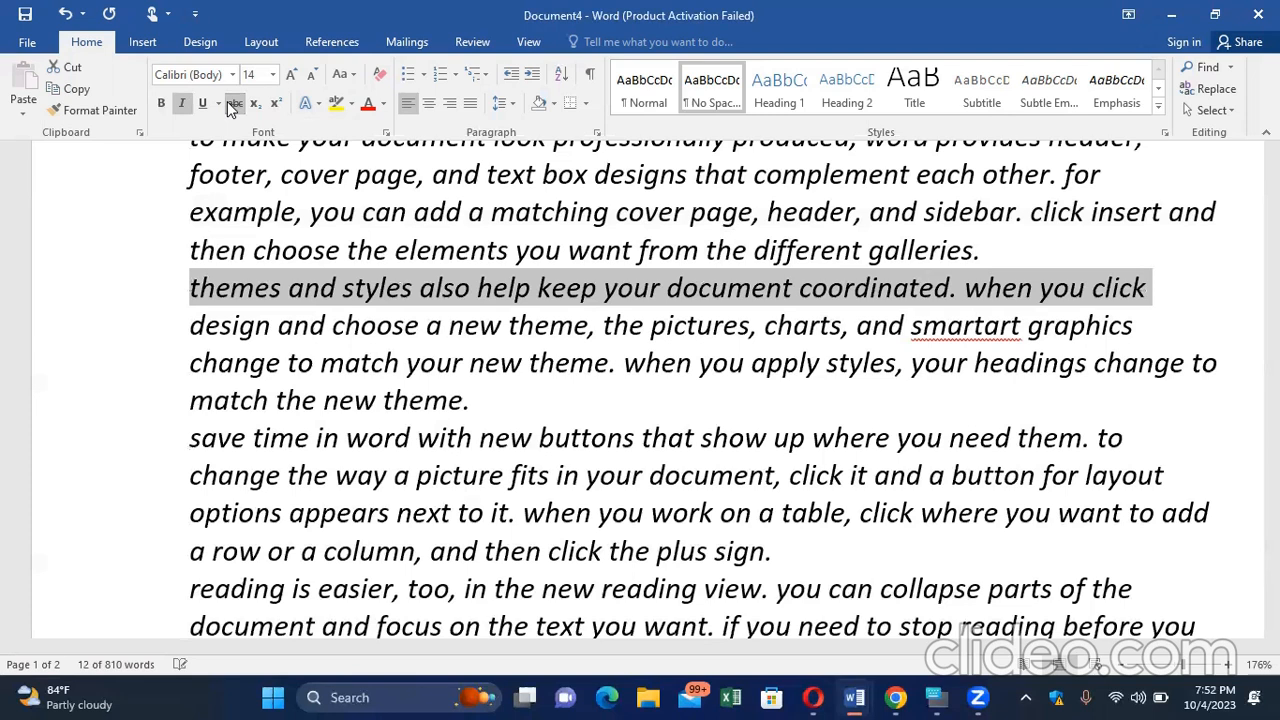
# Add a 2 directly after the sentence ending "match the new theme."
pyautogui.click(114, 368)
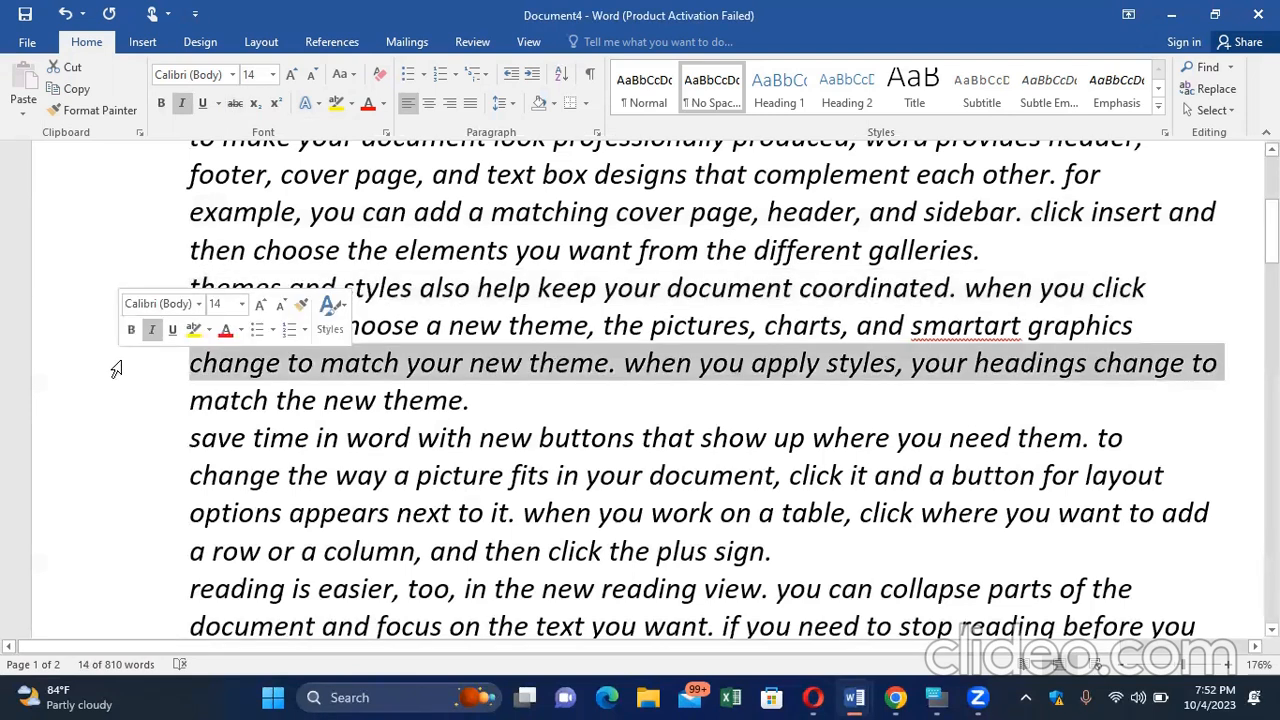
pyautogui.click(114, 401)
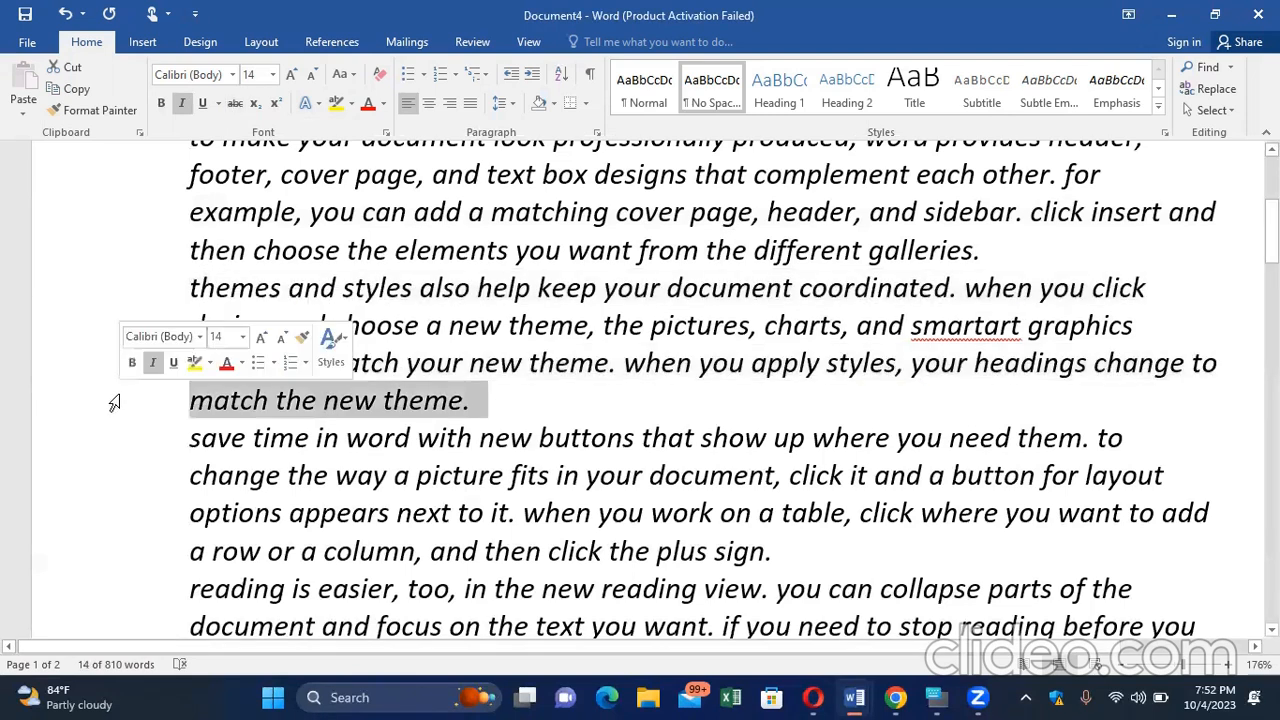
pyautogui.click(476, 405)
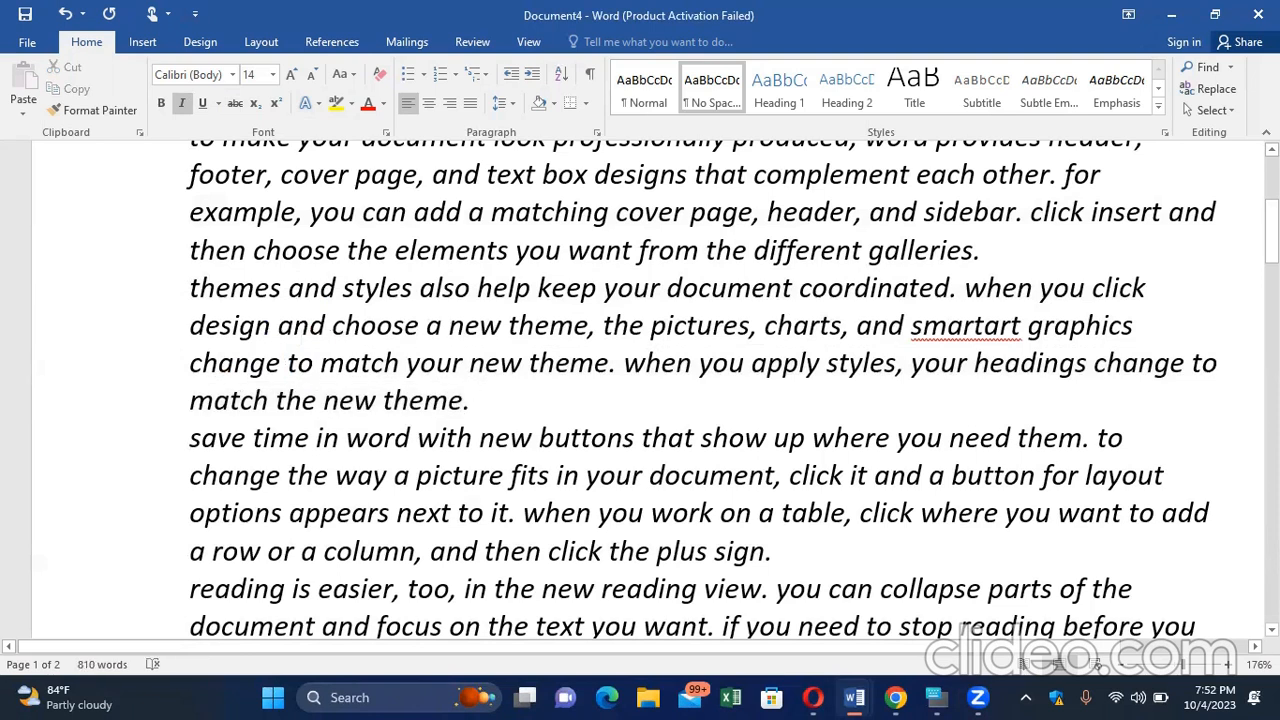
pyautogui.write('2')
pyautogui.scroll(5, 476, 400)
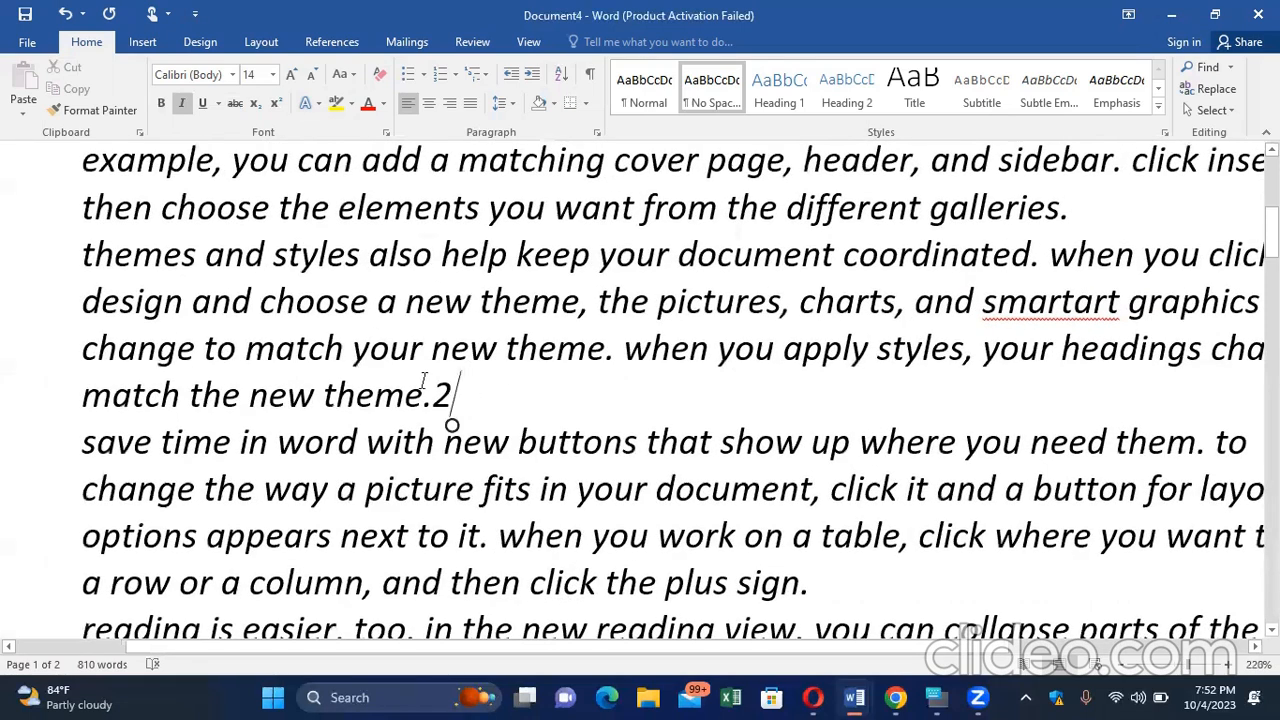
# Format the 2 after "match the new theme." as subscript
pyautogui.moveTo(457, 395); pyautogui.dragTo(433, 395)
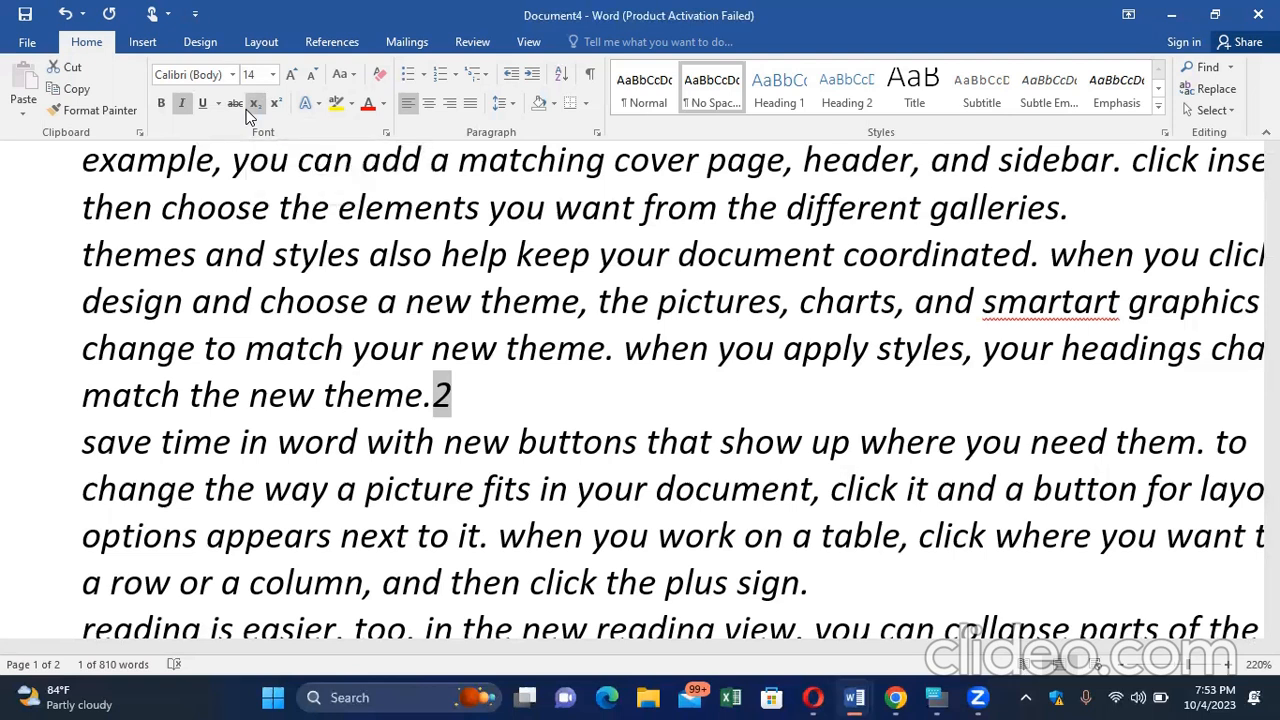
pyautogui.click(255, 104)
pyautogui.click(509, 420)
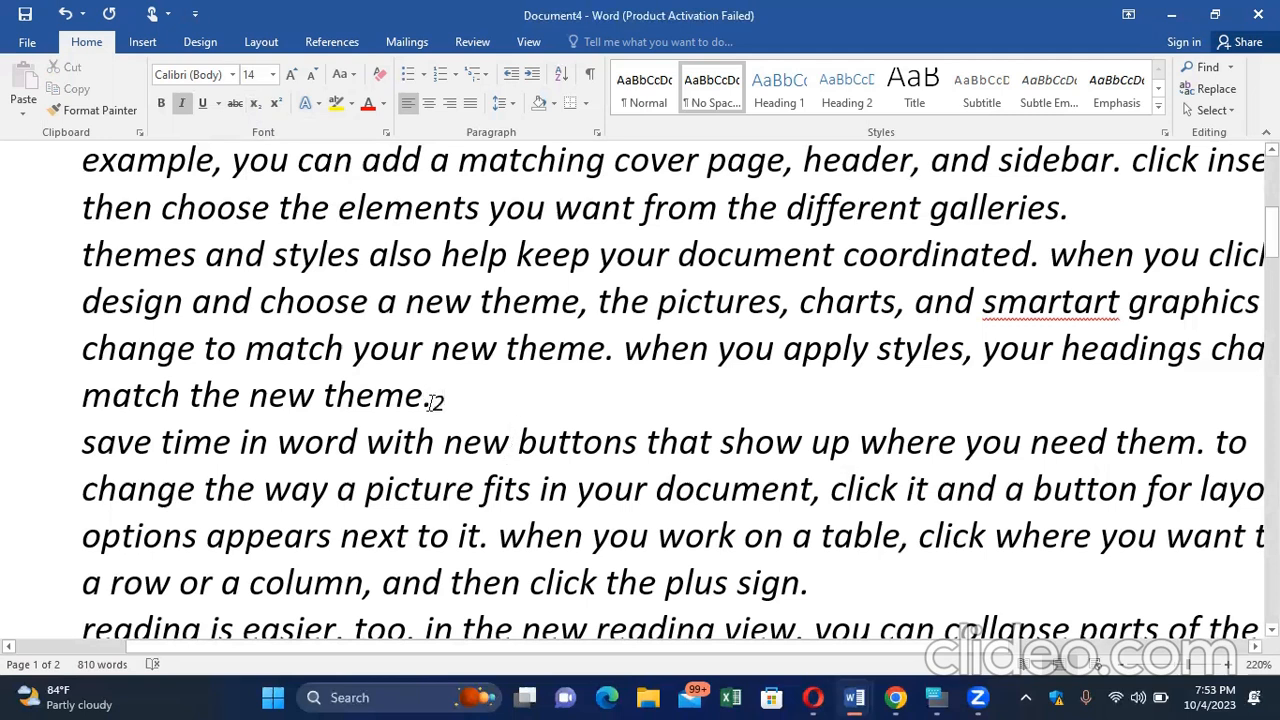
# Format the period and the 2 at the end of "match the new theme" as superscript
pyautogui.moveTo(433, 401); pyautogui.dragTo(446, 402)
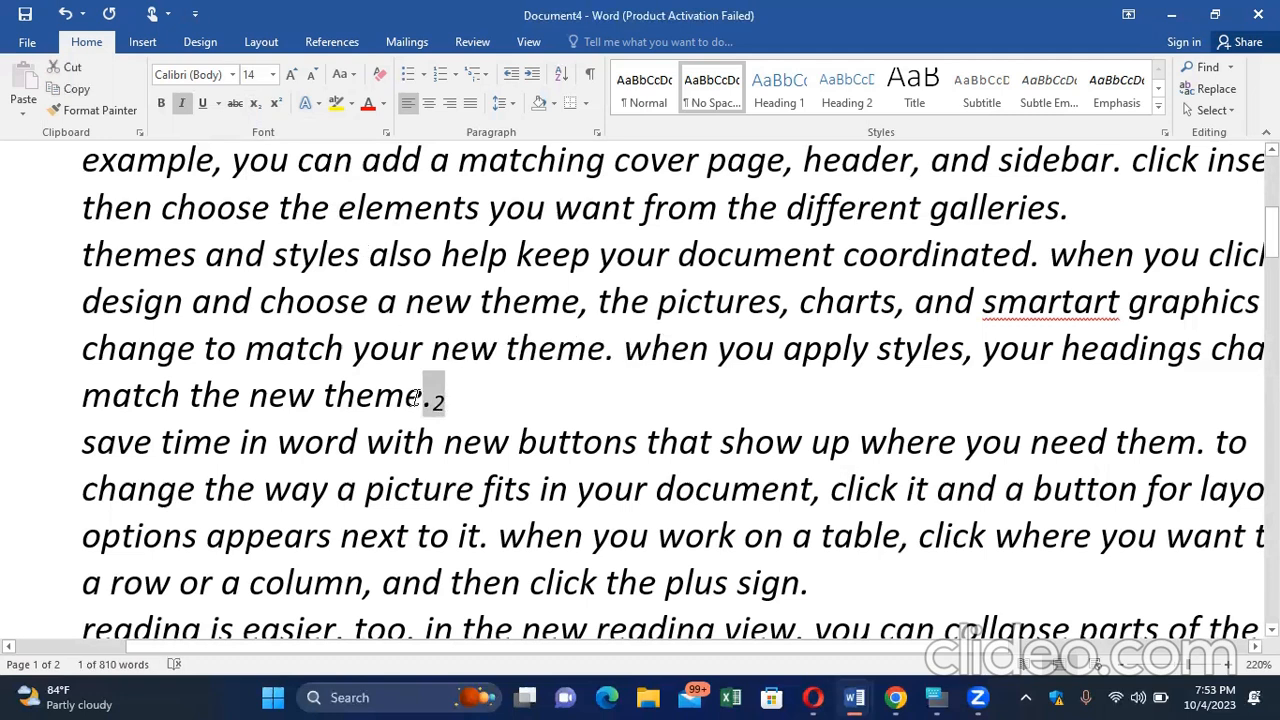
pyautogui.click(277, 113)
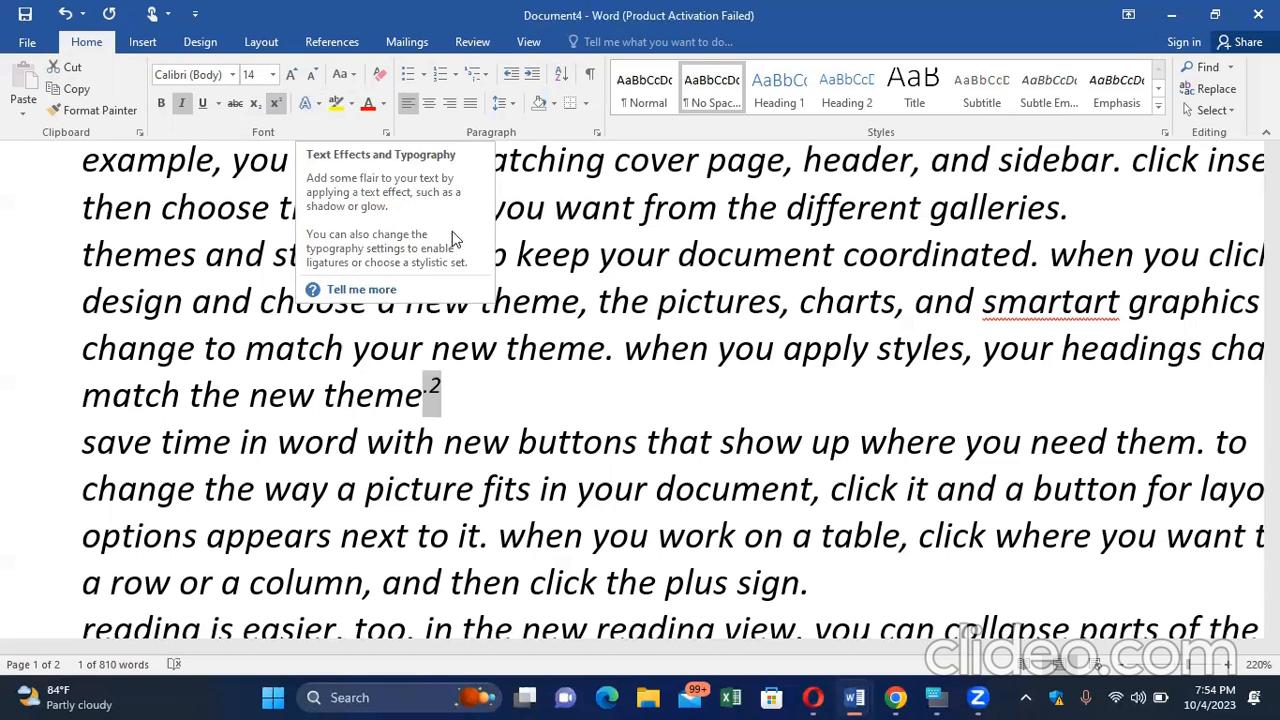
pyautogui.click(507, 348)
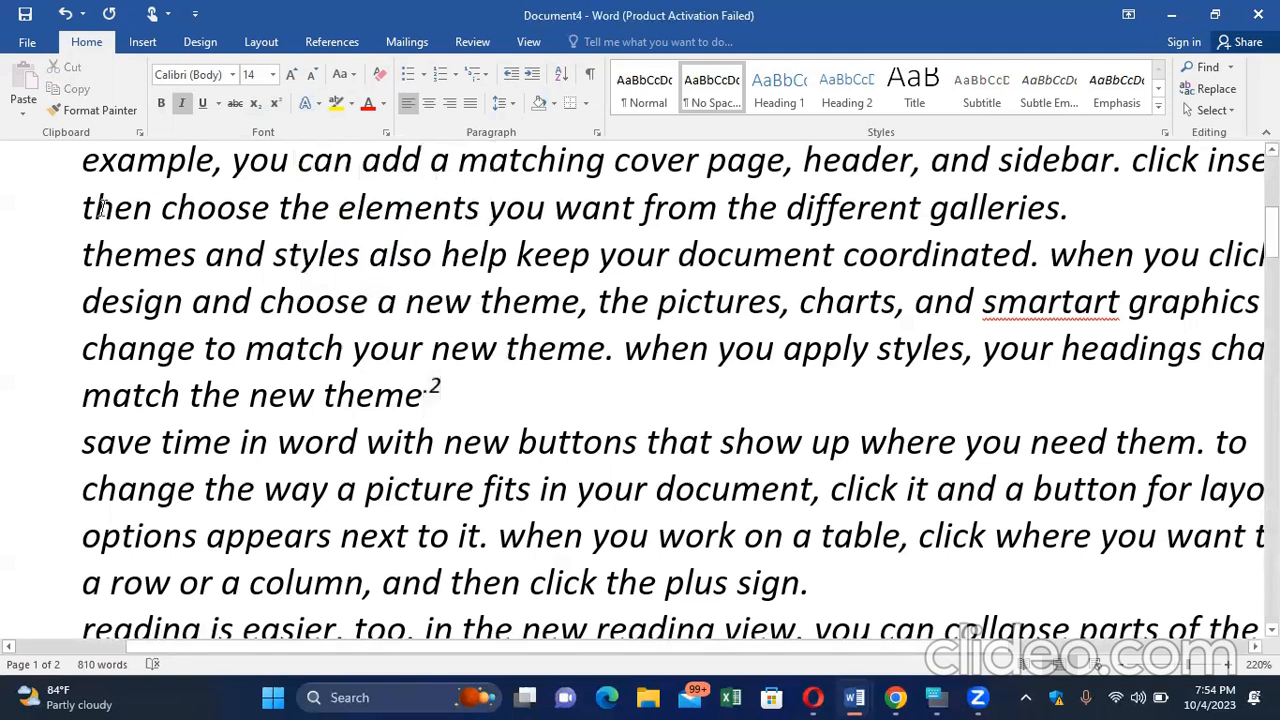
# Apply the white-filled, outlined text effect with shadow from "then choose the elements" through "match the new theme" and set its outline to the darkest theme blue
pyautogui.moveTo(98, 208); pyautogui.dragTo(463, 400)
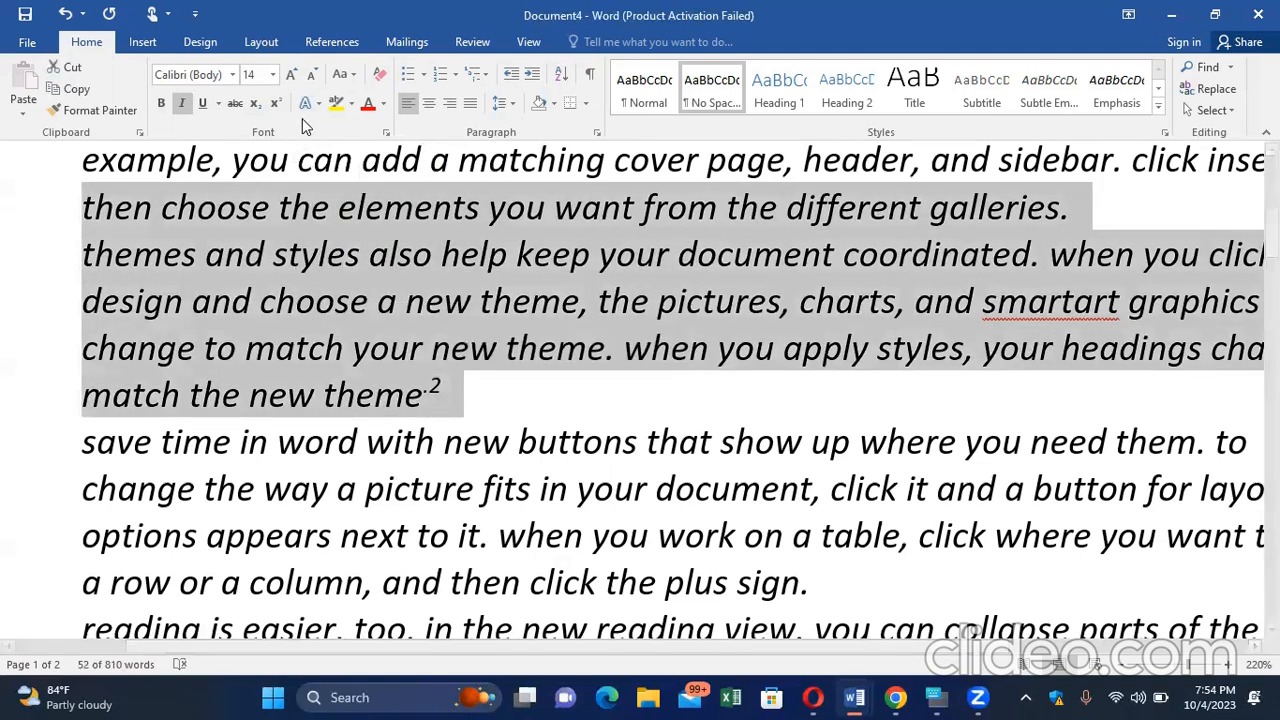
pyautogui.click(304, 107)
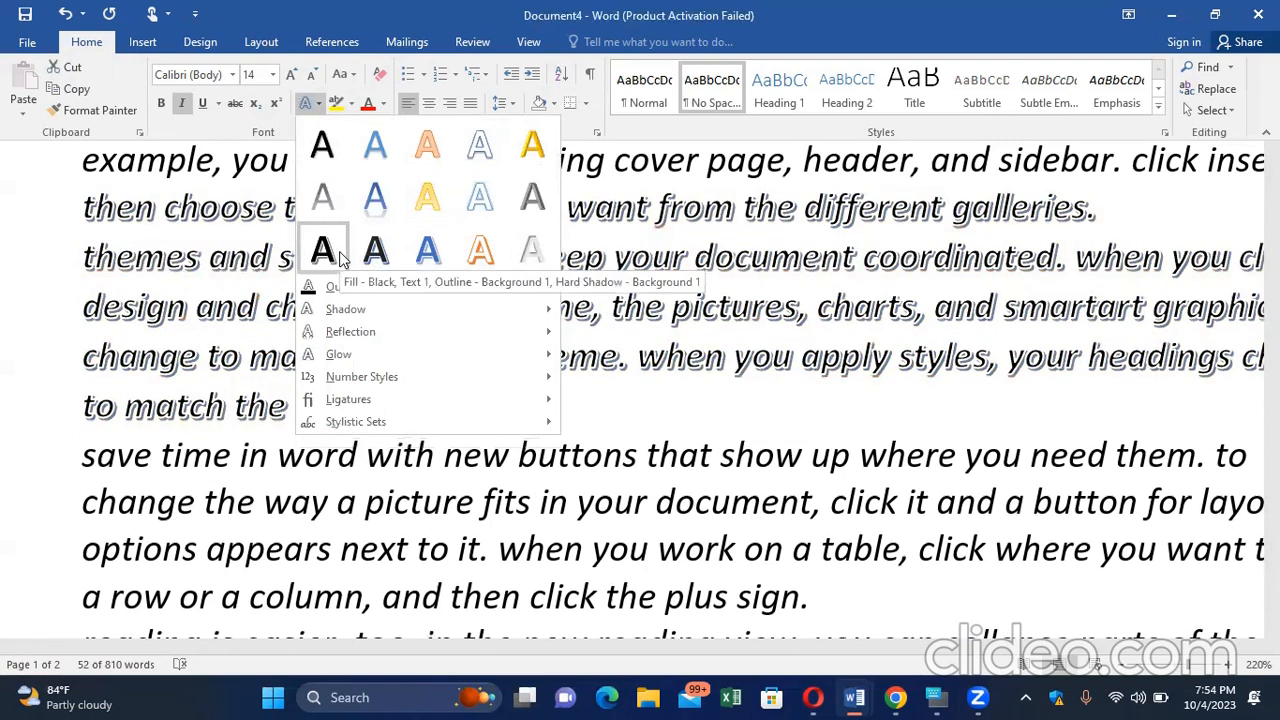
pyautogui.click(478, 148)
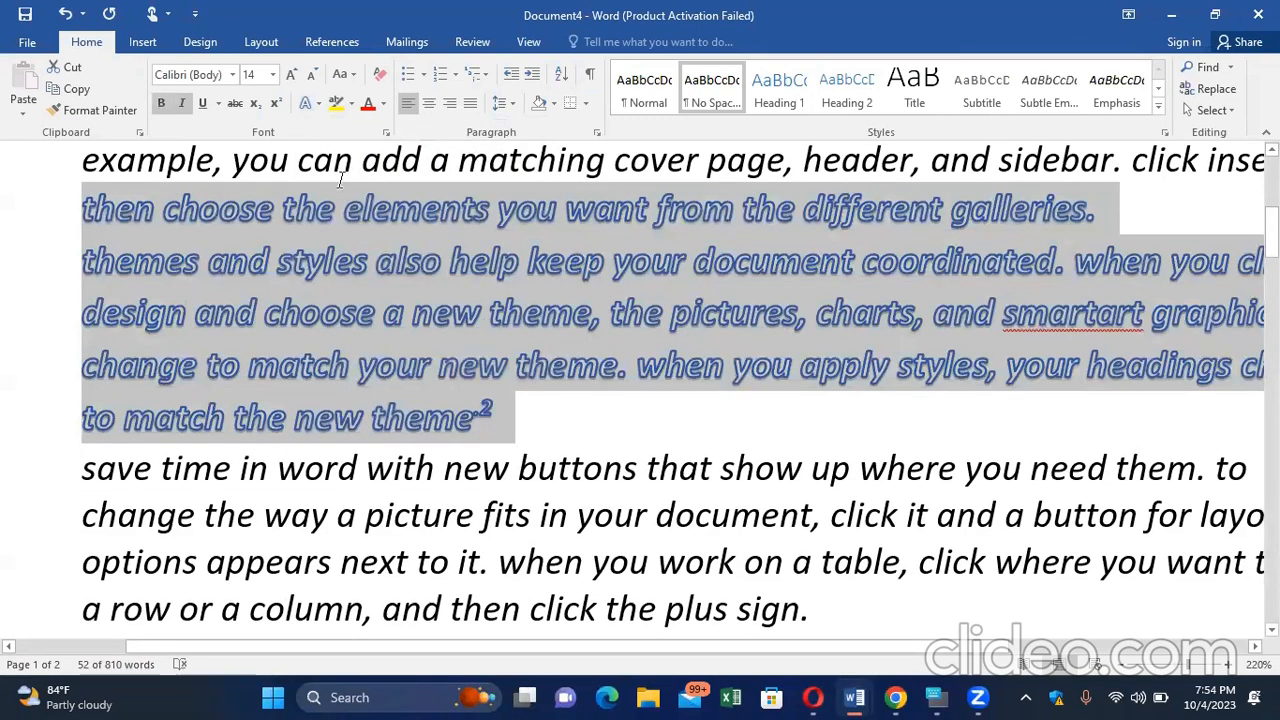
pyautogui.click(312, 103)
pyautogui.moveTo(360, 295)
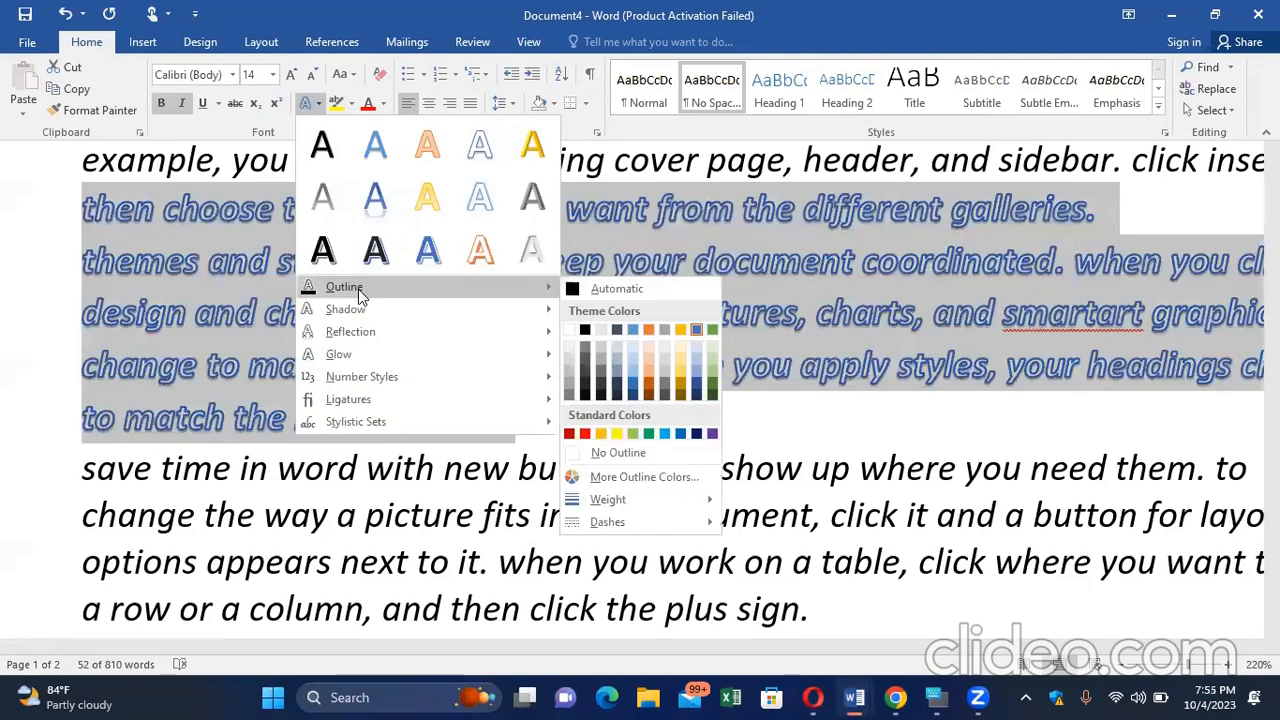
pyautogui.click(697, 390)
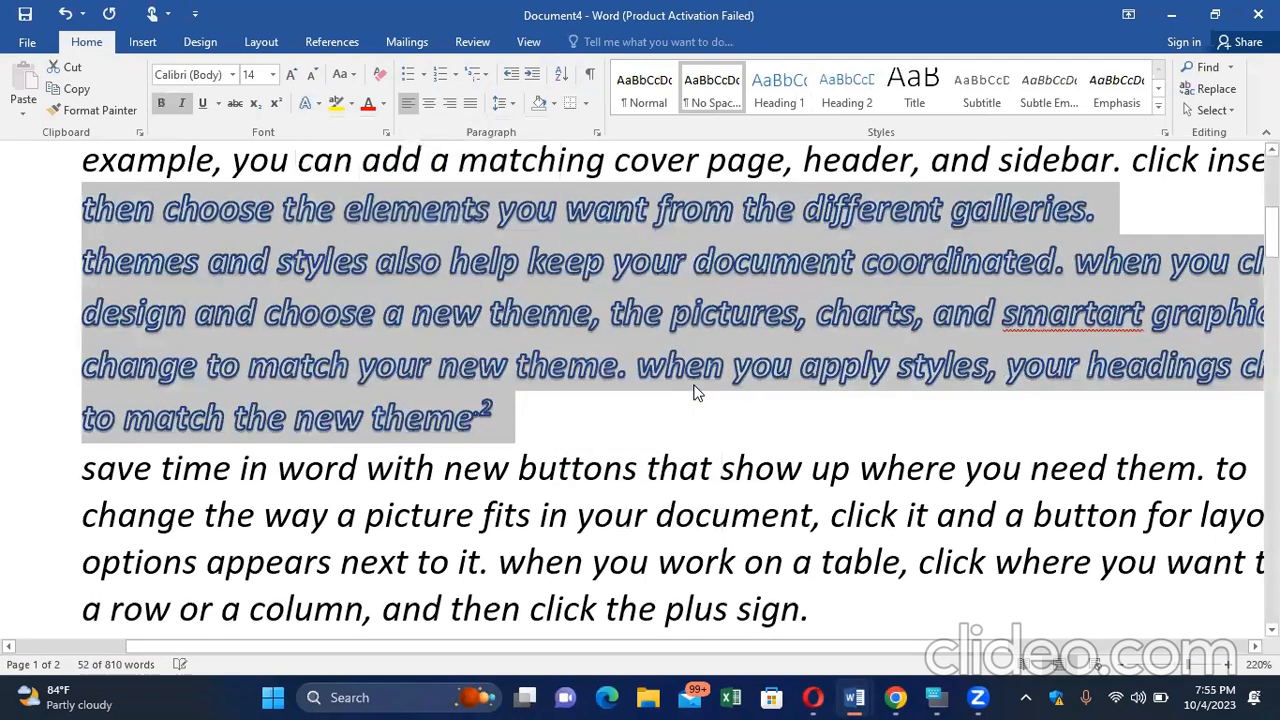
# Apply the first Perspective shadow to the selected passage
pyautogui.click(311, 103)
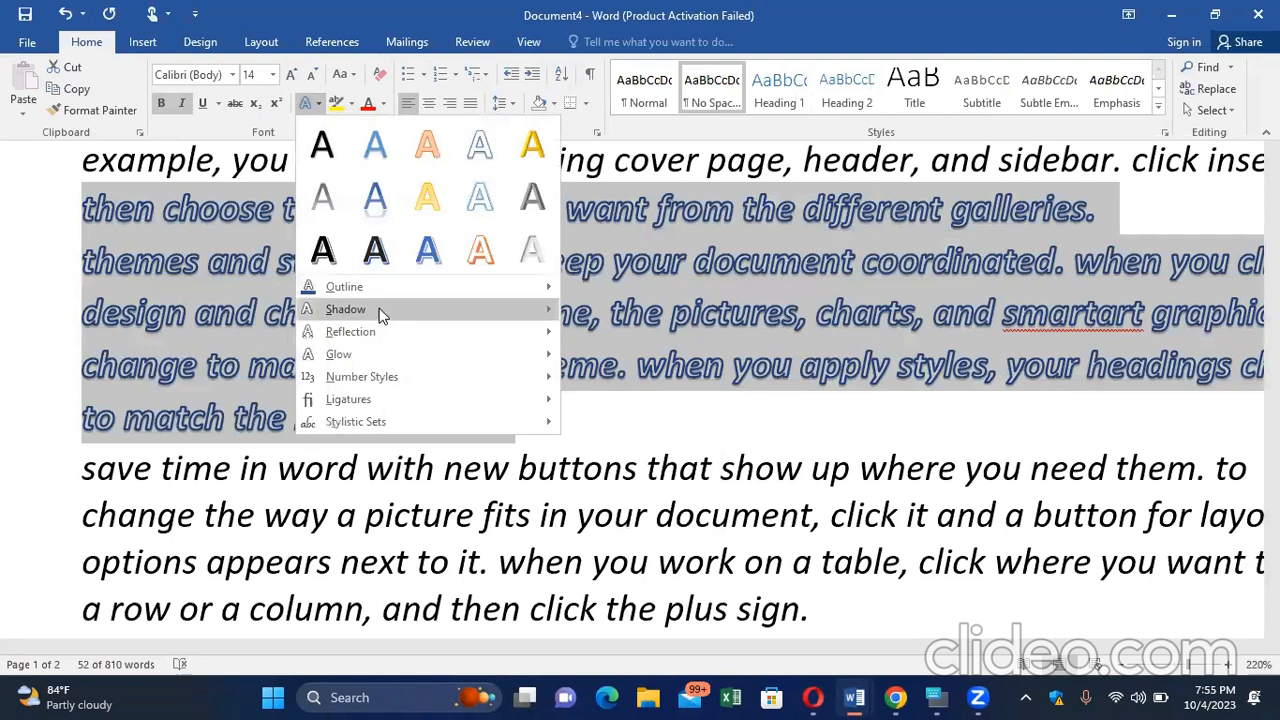
pyautogui.moveTo(381, 316)
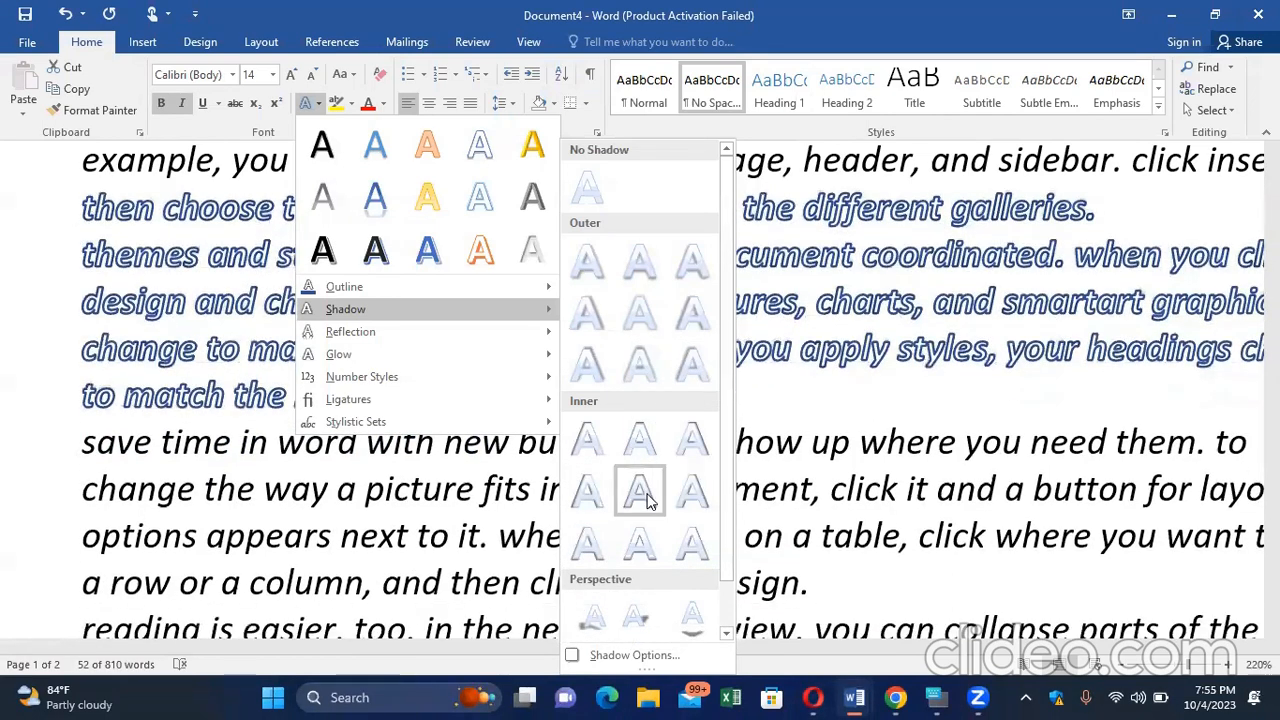
pyautogui.click(592, 618)
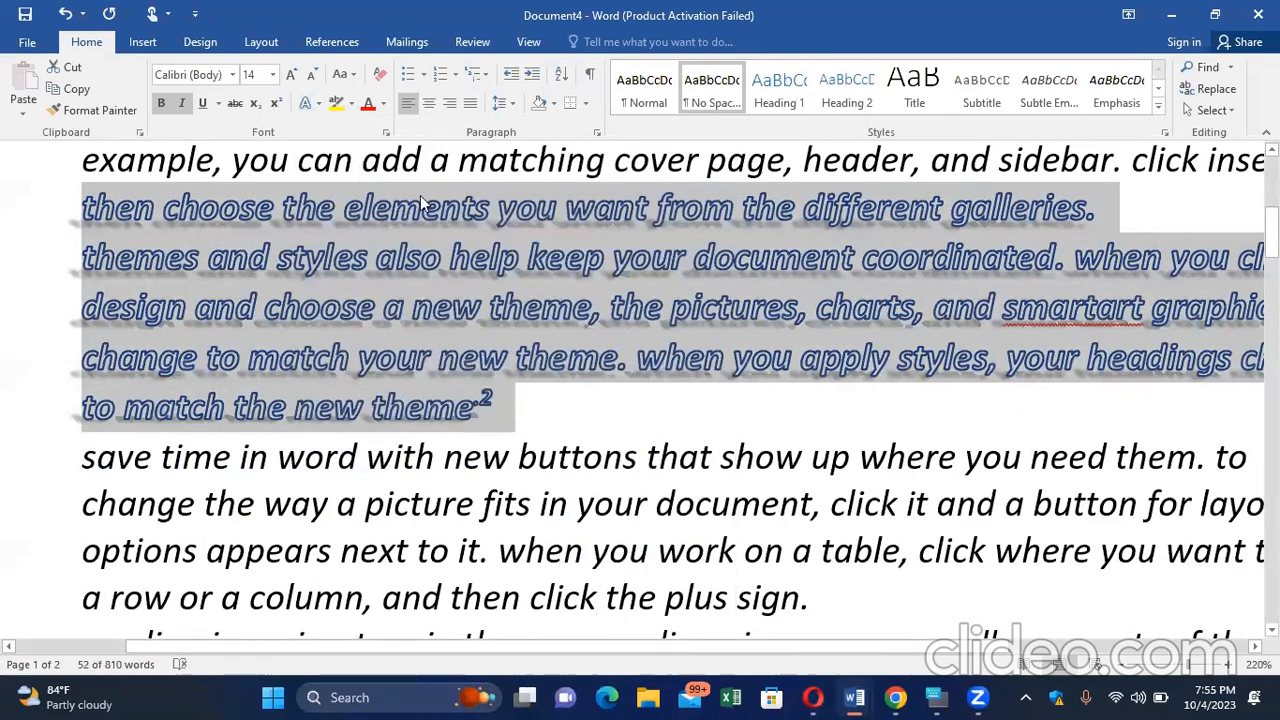
# Highlight the selected passage in yellow and remove the highlight again
pyautogui.click(338, 104)
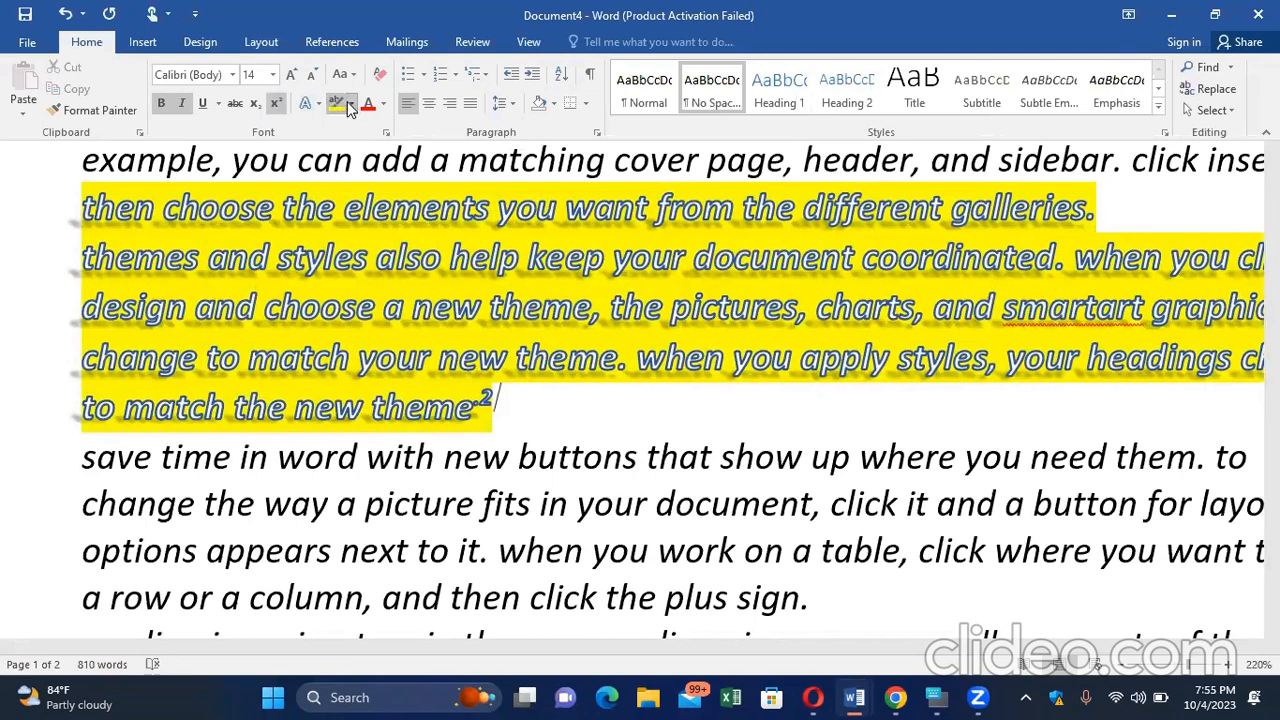
pyautogui.click(350, 104)
pyautogui.click(345, 212)
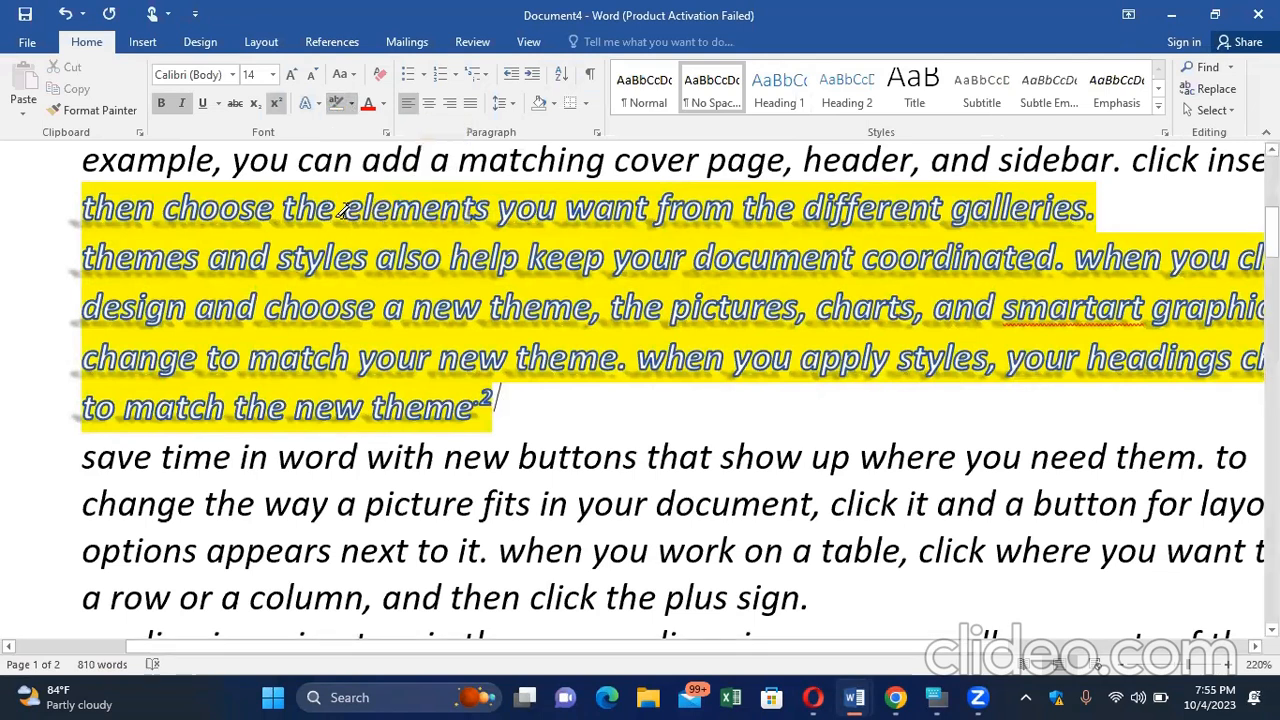
pyautogui.moveTo(98, 192)
pyautogui.mouseDown()
pyautogui.moveTo(438, 387)
pyautogui.moveTo(515, 400)
pyautogui.mouseUp()
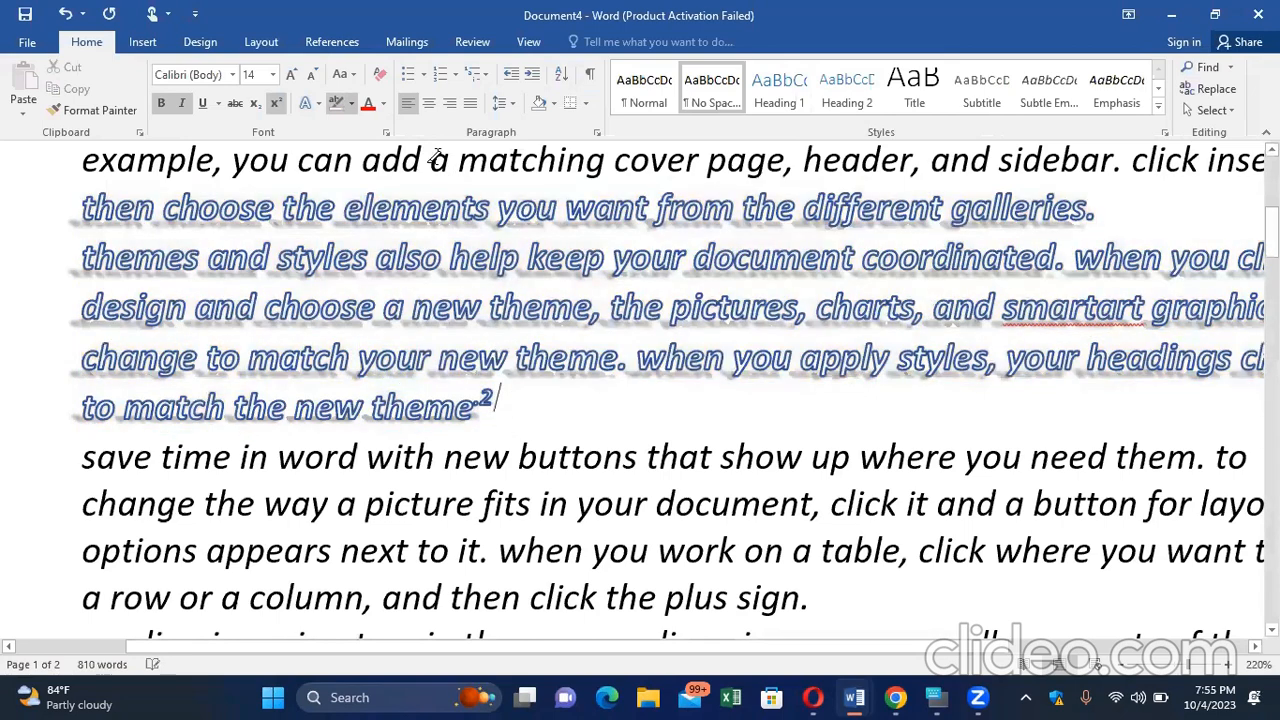
# Try to apply the strongest green glow to the passage with the text effects
pyautogui.click(319, 105)
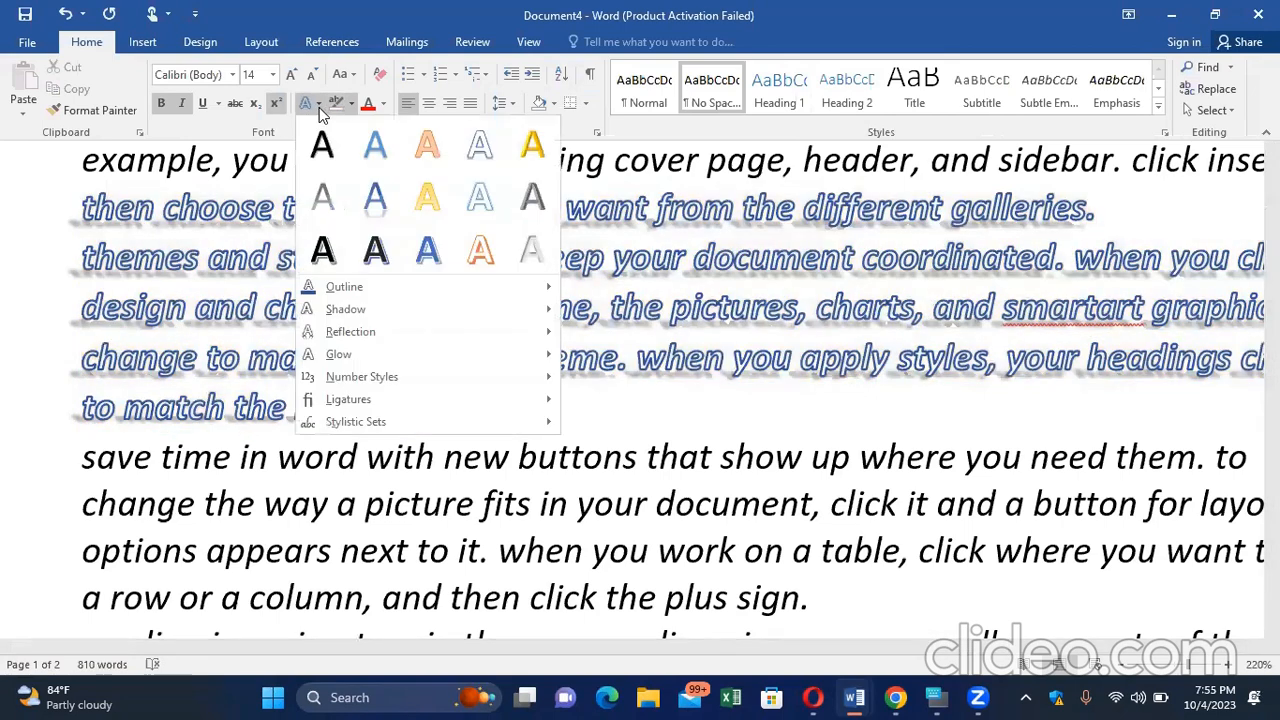
pyautogui.moveTo(338, 341)
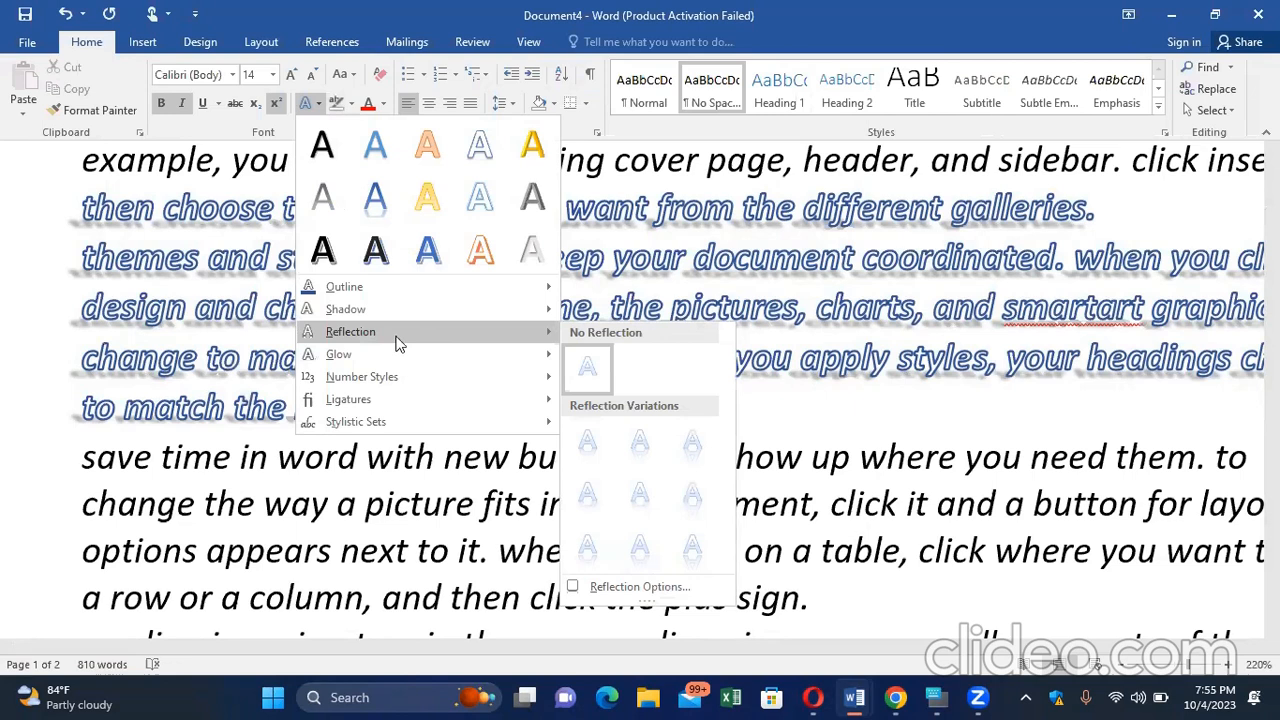
pyautogui.moveTo(430, 355)
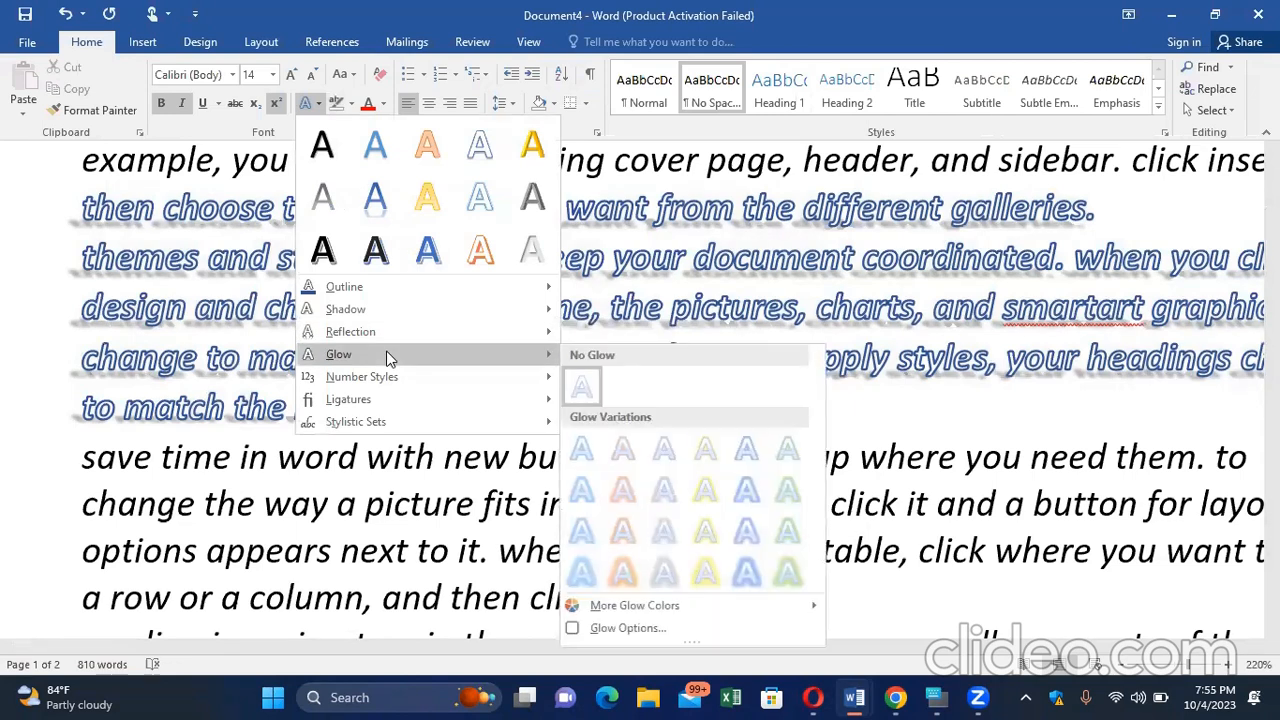
pyautogui.click(783, 576)
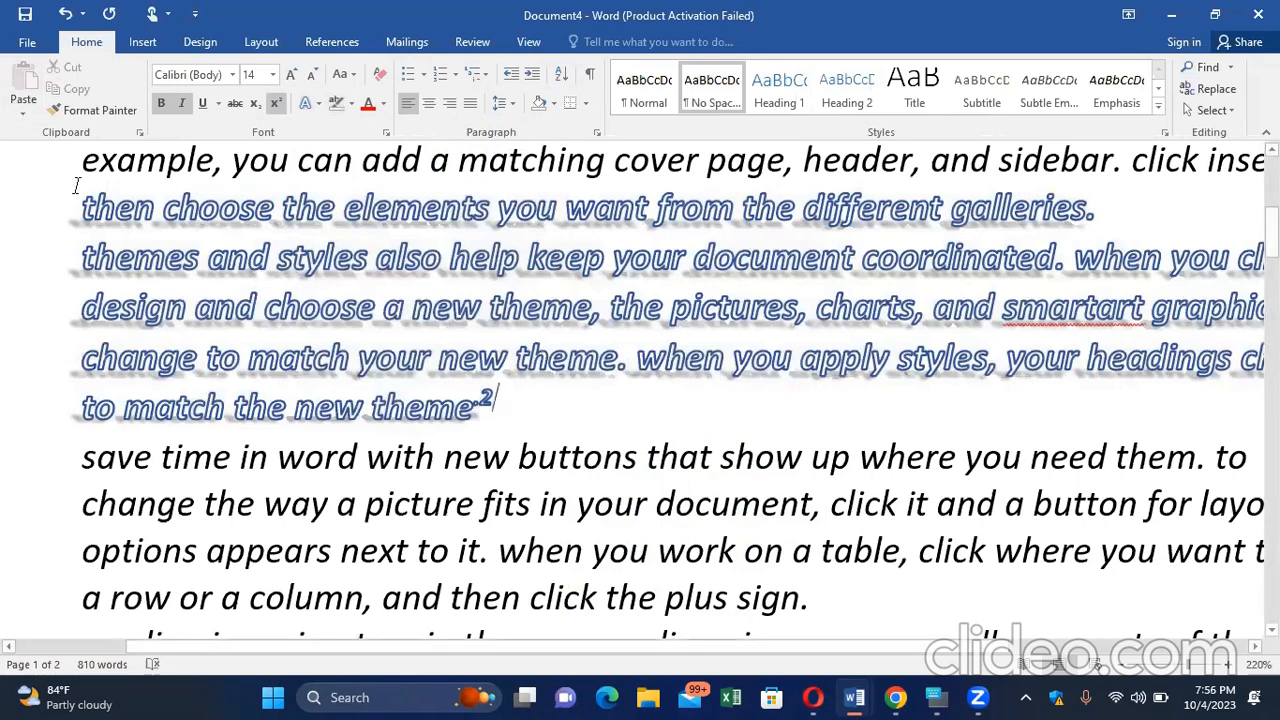
# Select from "then choose the elements" through "match the new theme" and apply the strongest green glow variation
pyautogui.moveTo(76, 188); pyautogui.dragTo(515, 408)
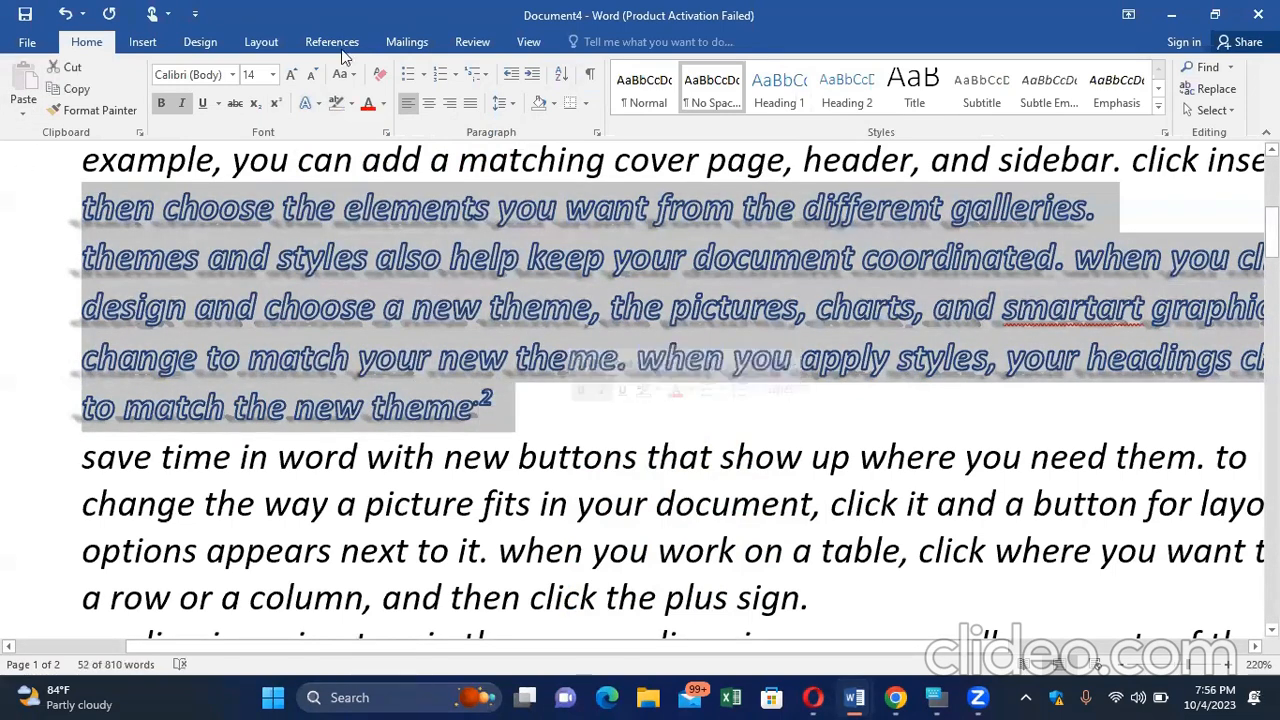
pyautogui.click(317, 101)
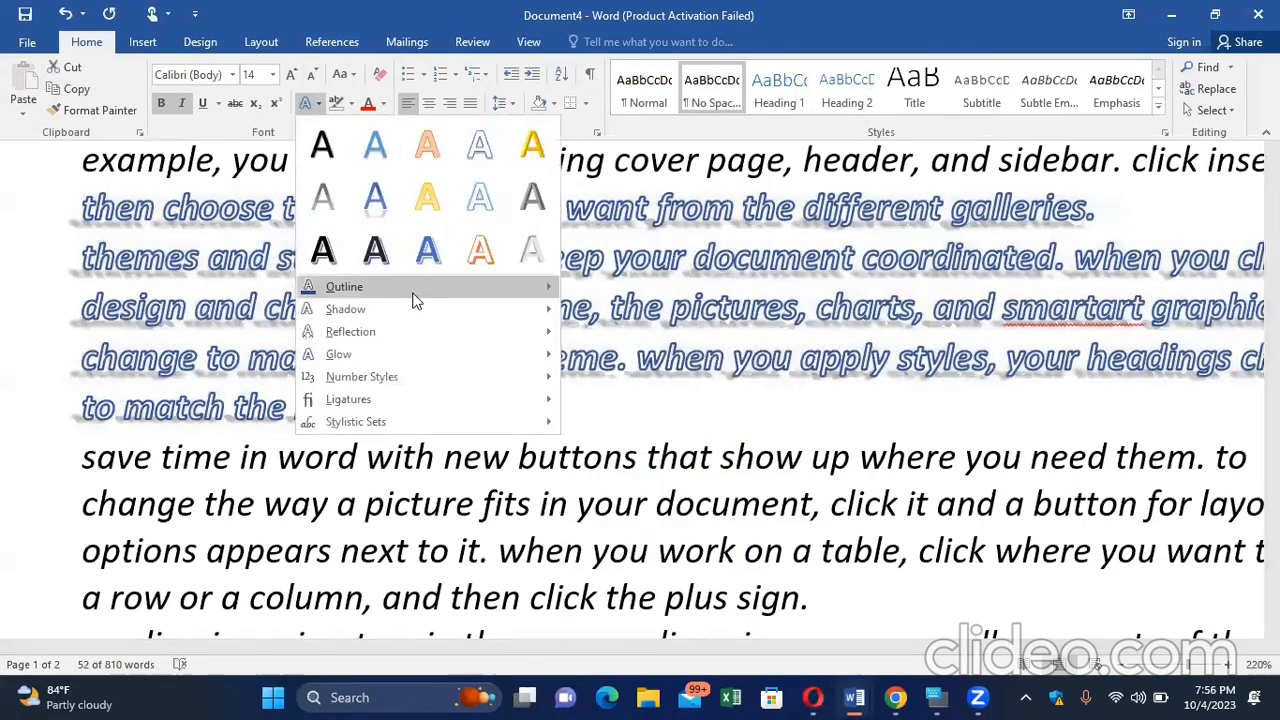
pyautogui.moveTo(553, 332)
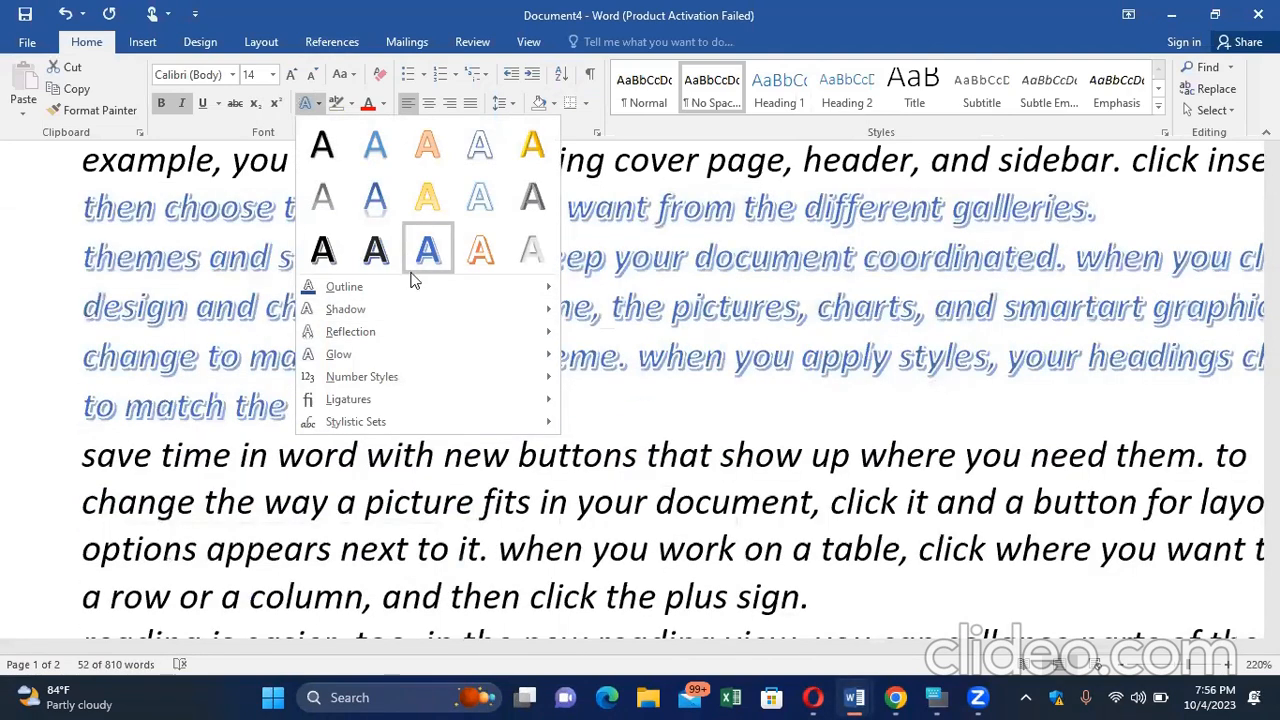
pyautogui.moveTo(470, 366)
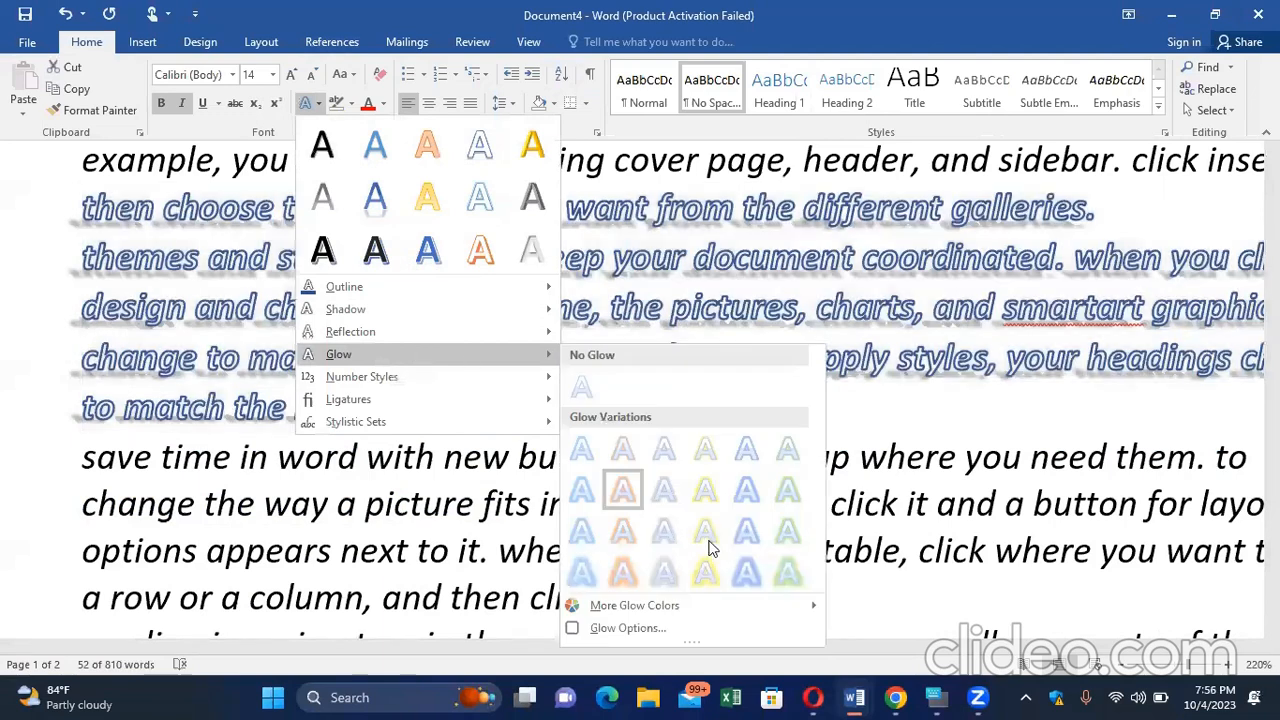
pyautogui.click(788, 569)
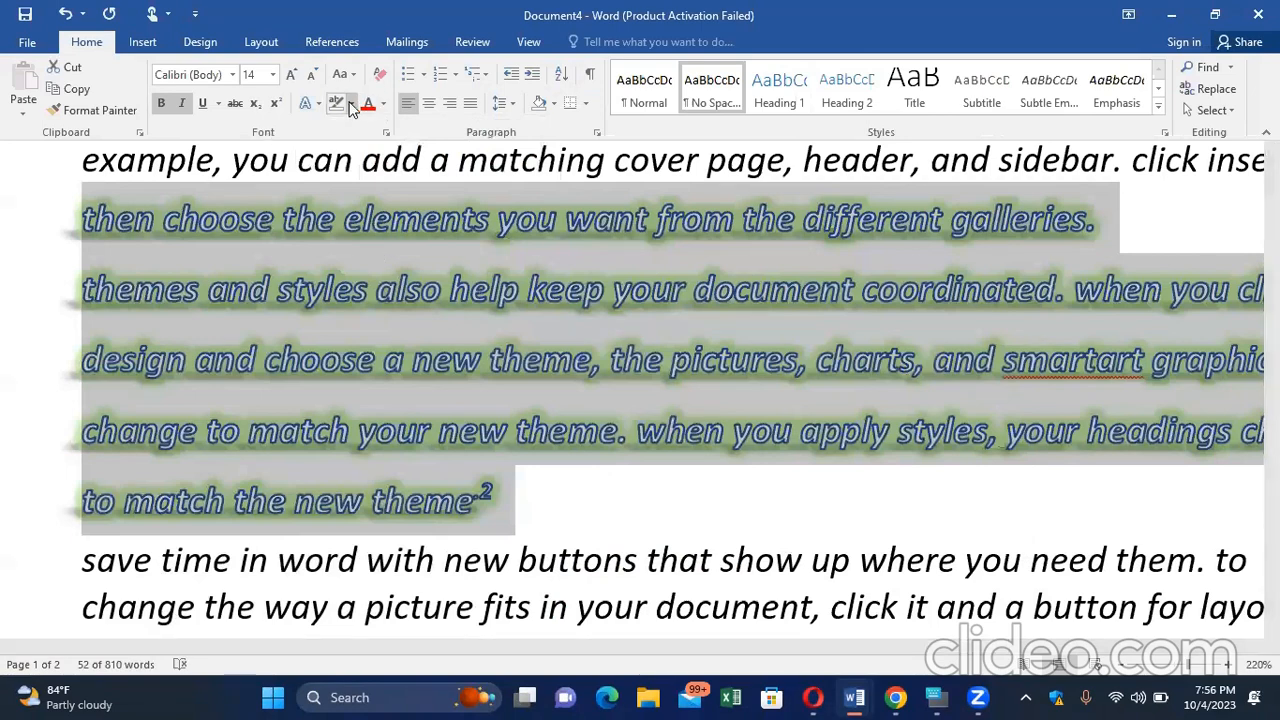
pyautogui.click(318, 103)
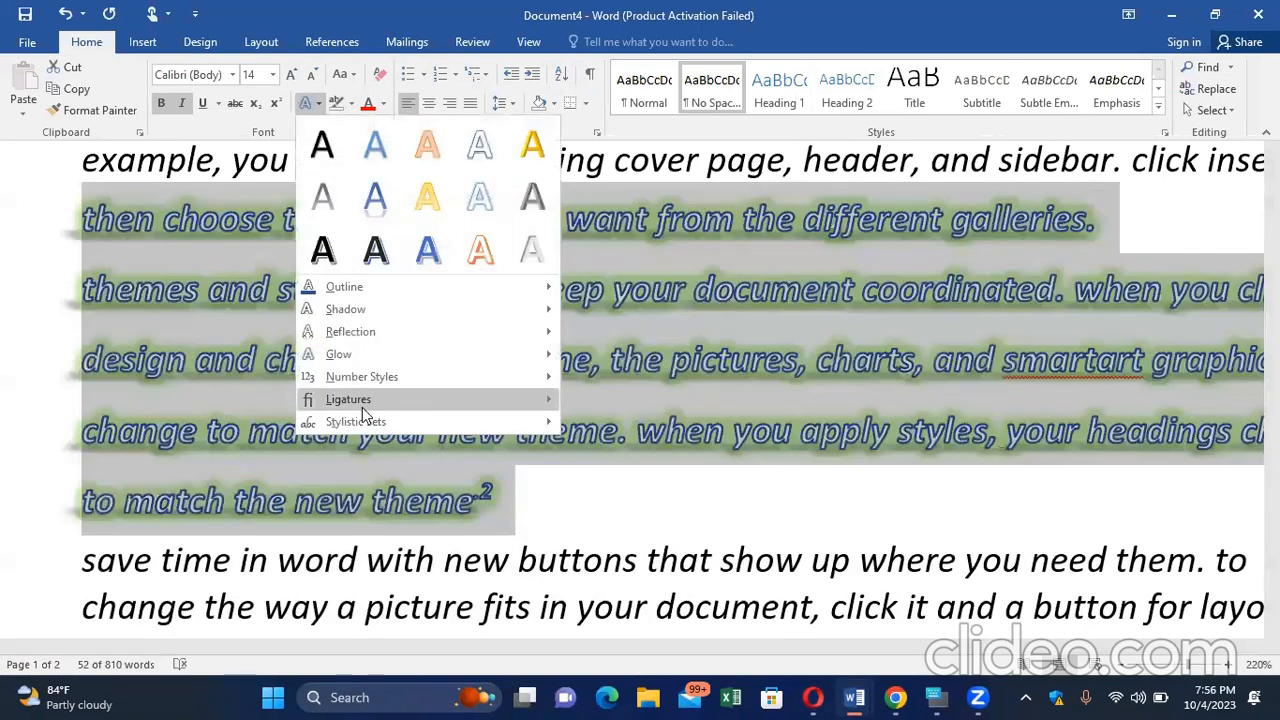
pyautogui.moveTo(365, 405)
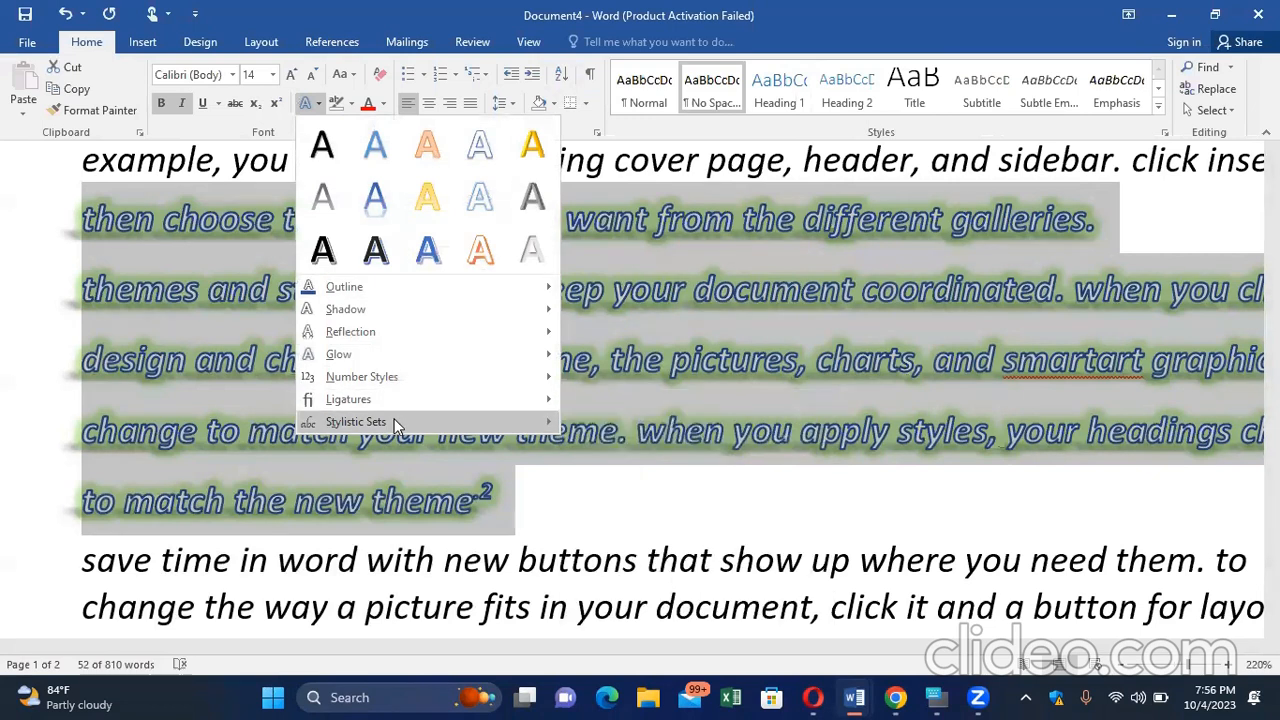
pyautogui.moveTo(398, 425)
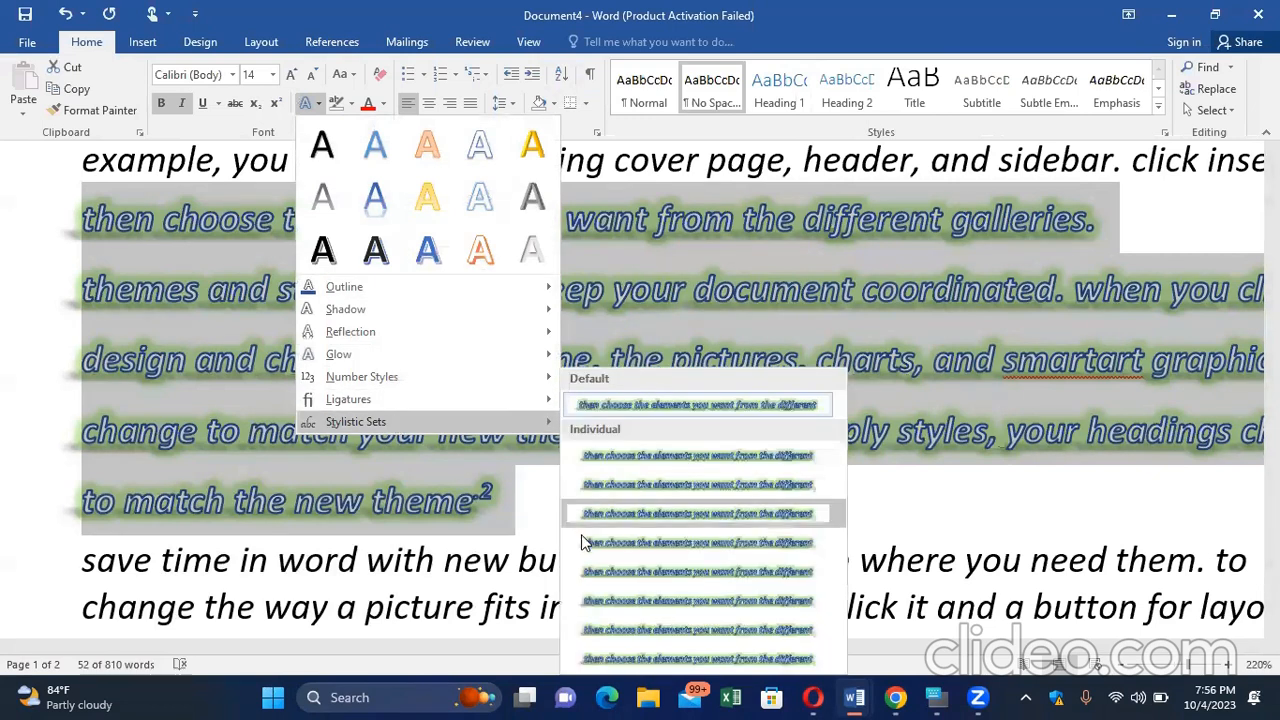
pyautogui.click(530, 513)
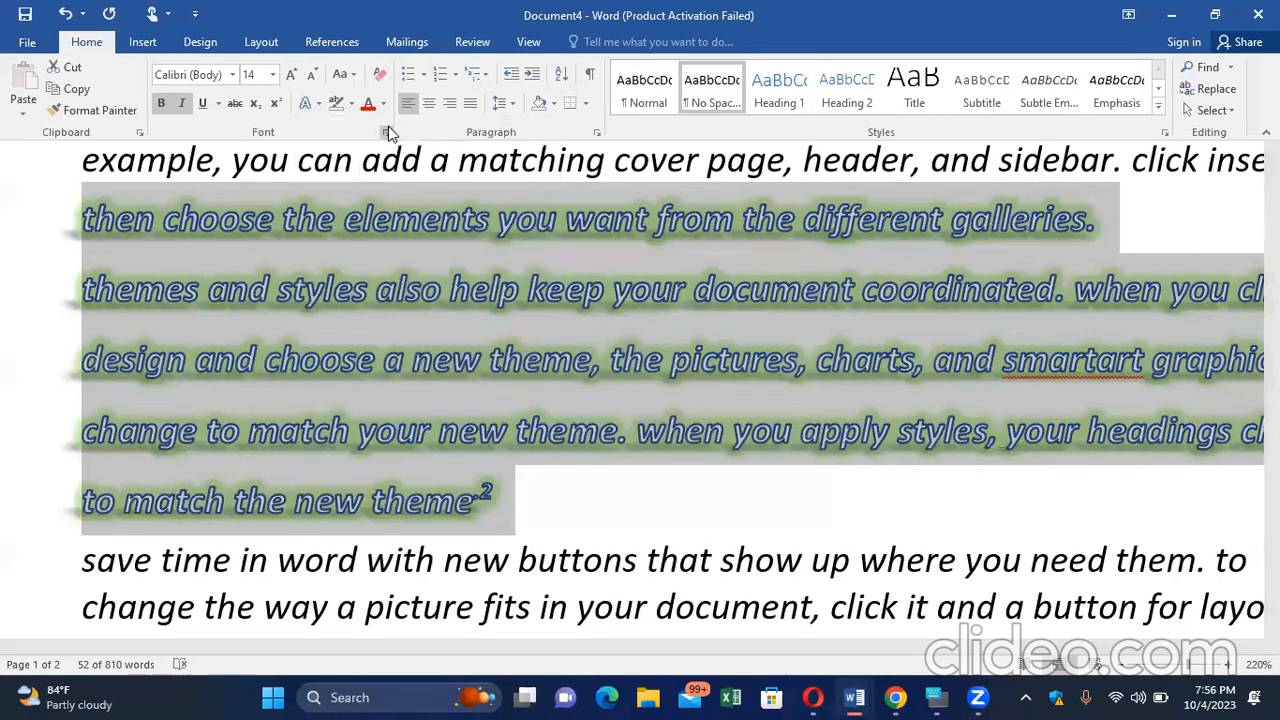
# Try to highlight the opening words of the "save time in word" paragraph with the text highlighter
pyautogui.scroll(-2, 478, 311)
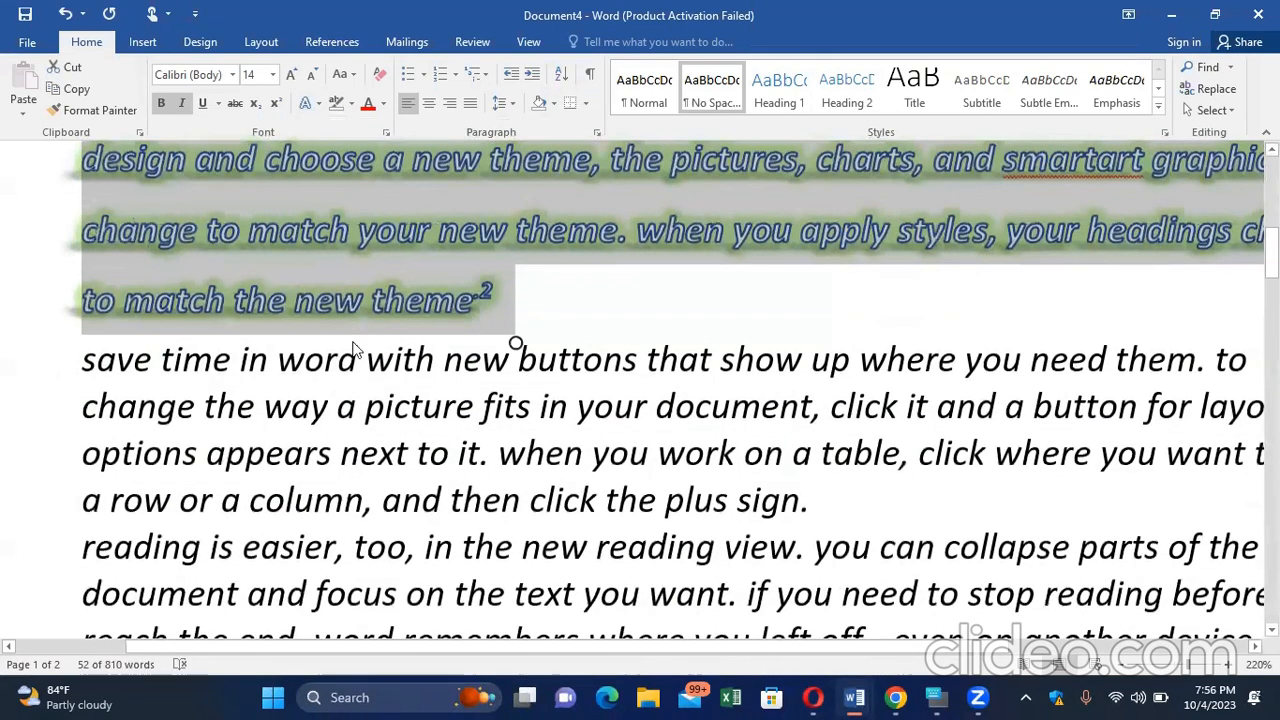
pyautogui.moveTo(84, 362); pyautogui.dragTo(405, 390)
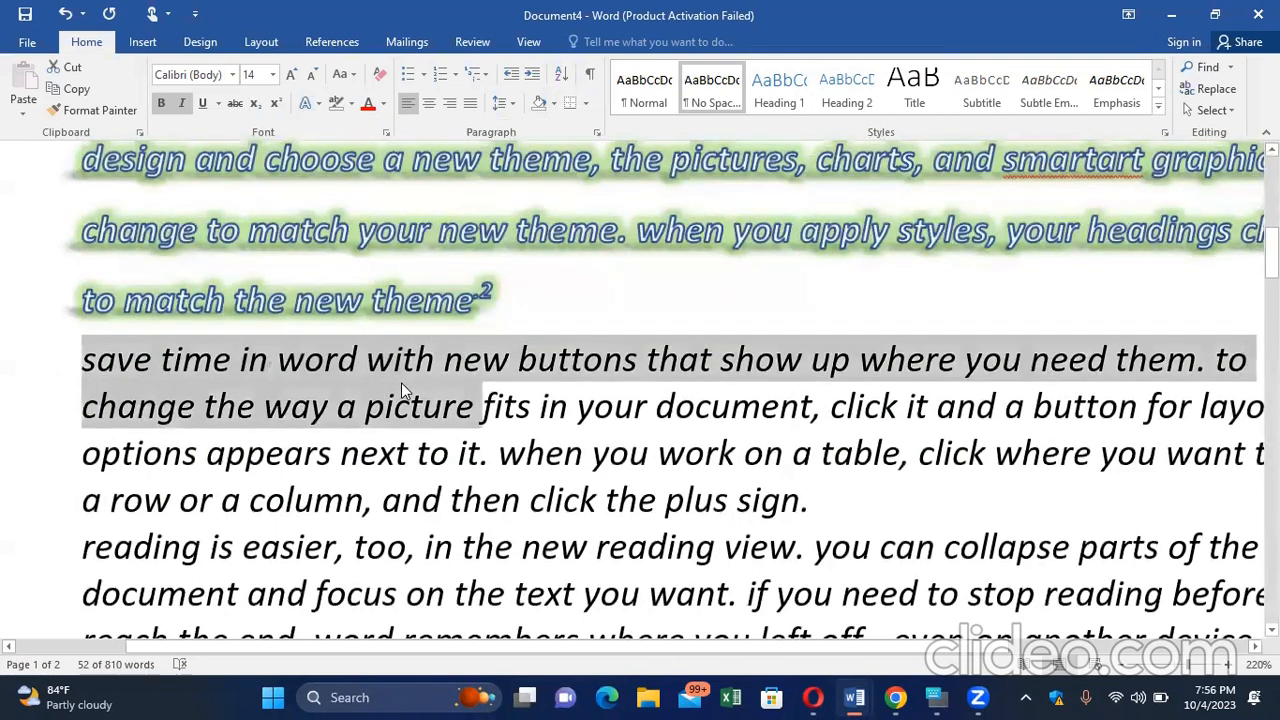
pyautogui.click(344, 106)
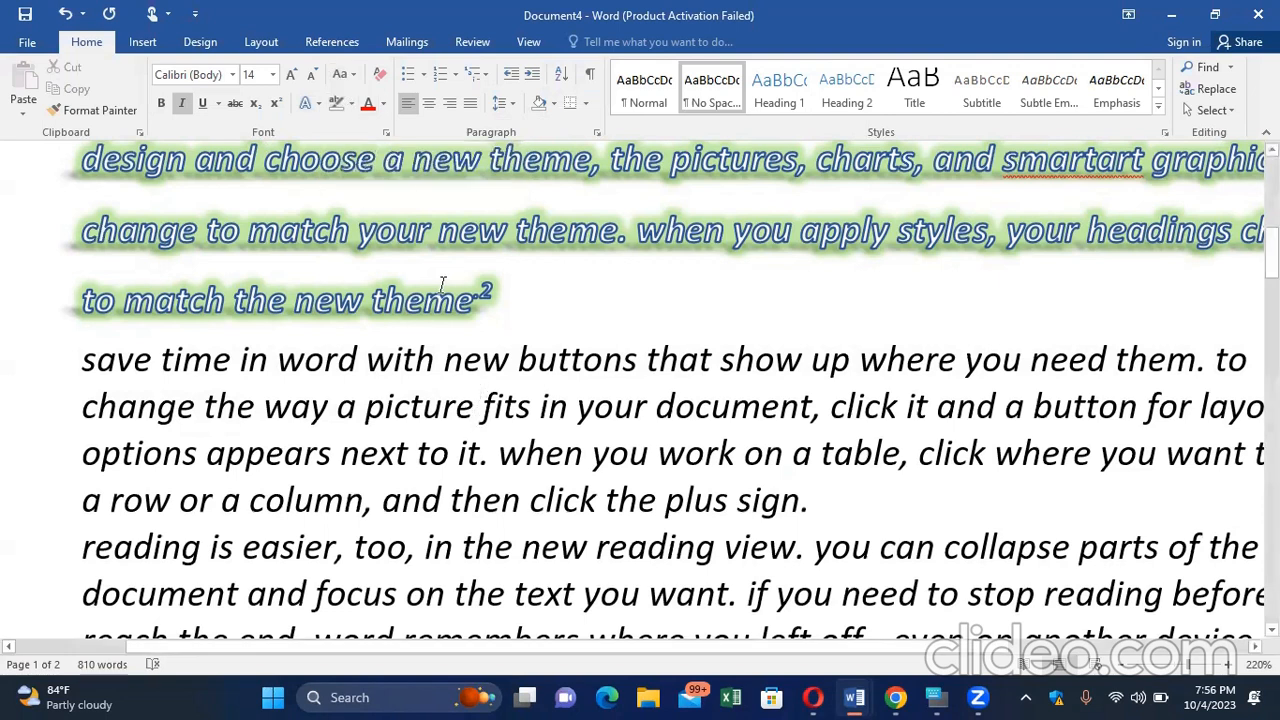
pyautogui.moveTo(84, 358); pyautogui.dragTo(362, 360)
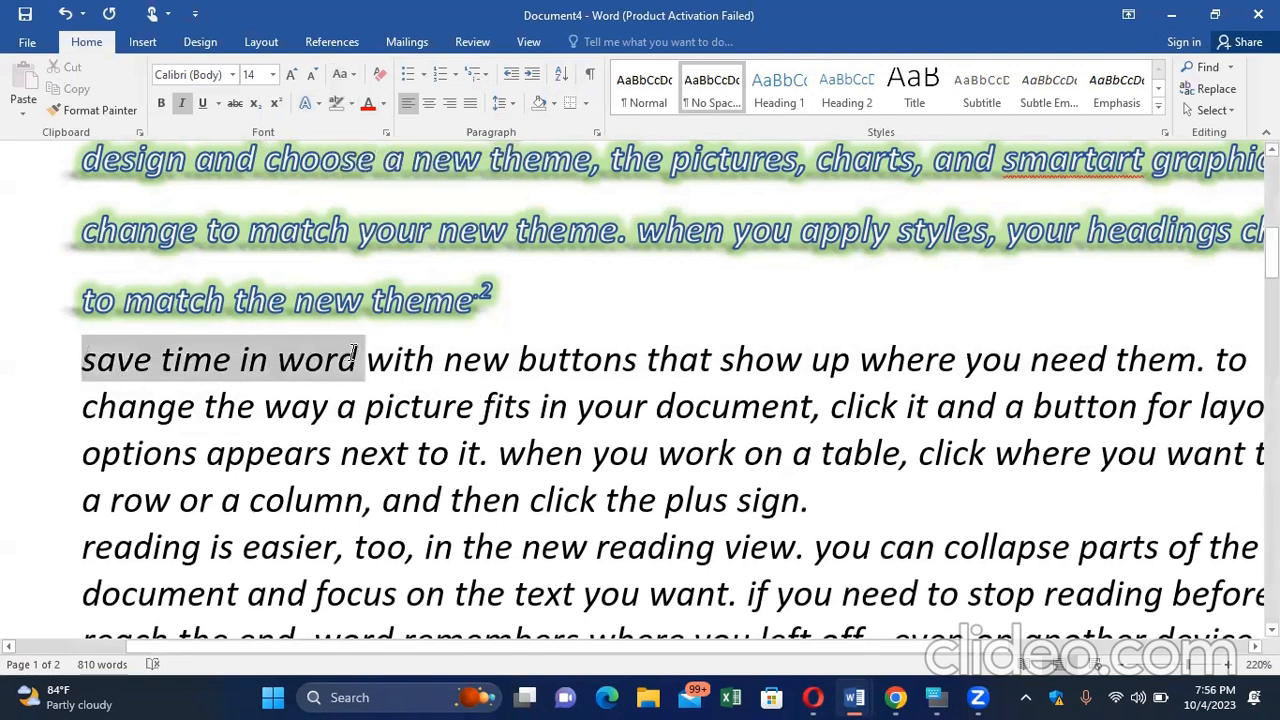
pyautogui.click(350, 103)
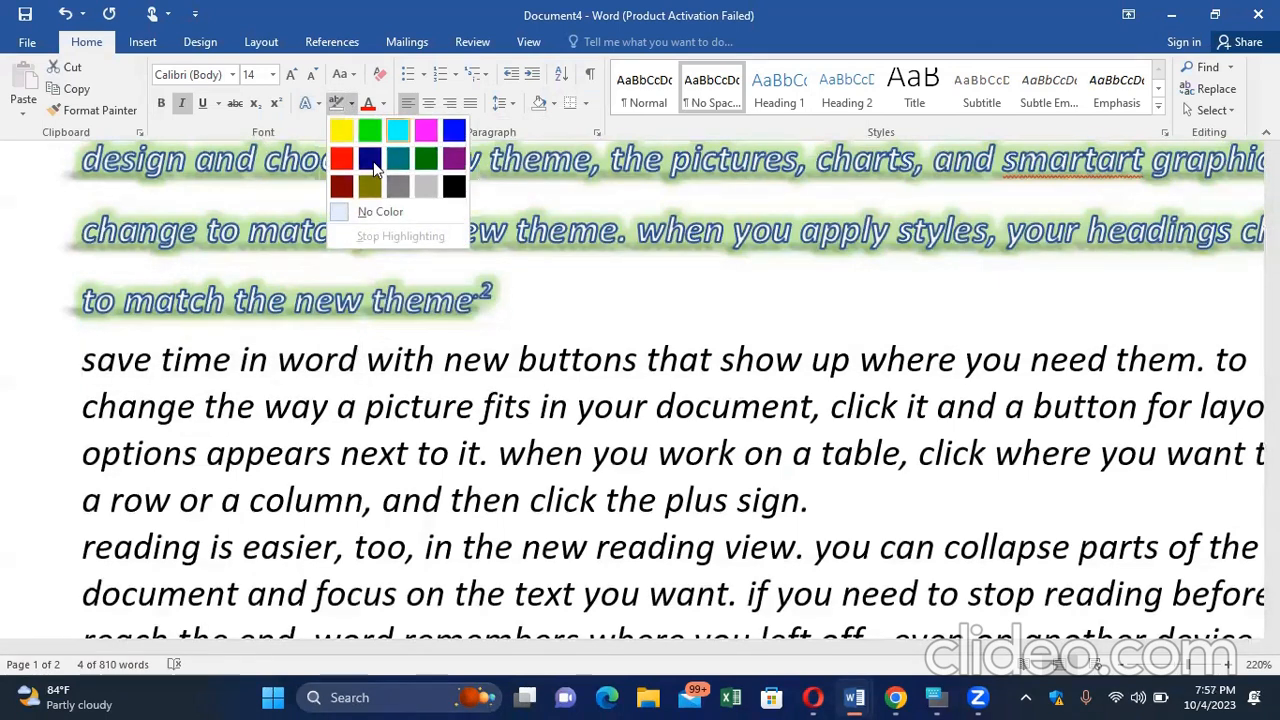
pyautogui.click(103, 366)
pyautogui.click(160, 364)
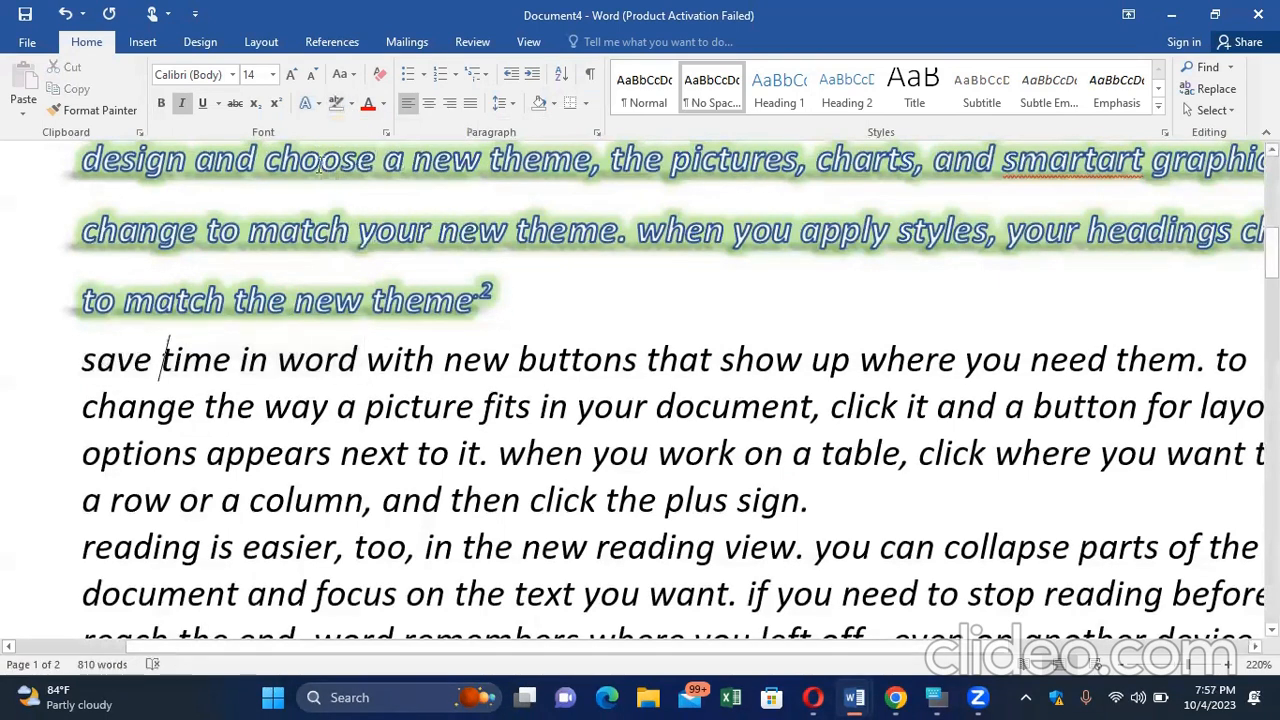
pyautogui.click(341, 111)
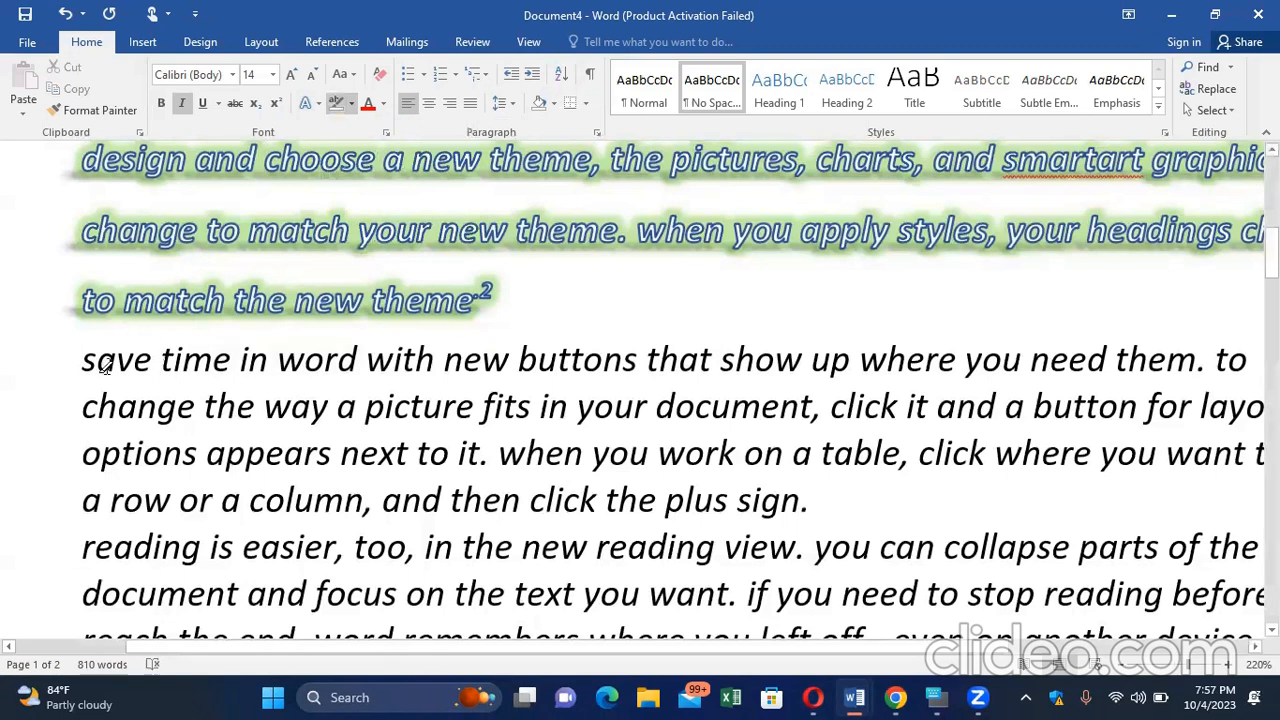
pyautogui.moveTo(84, 362); pyautogui.dragTo(514, 362)
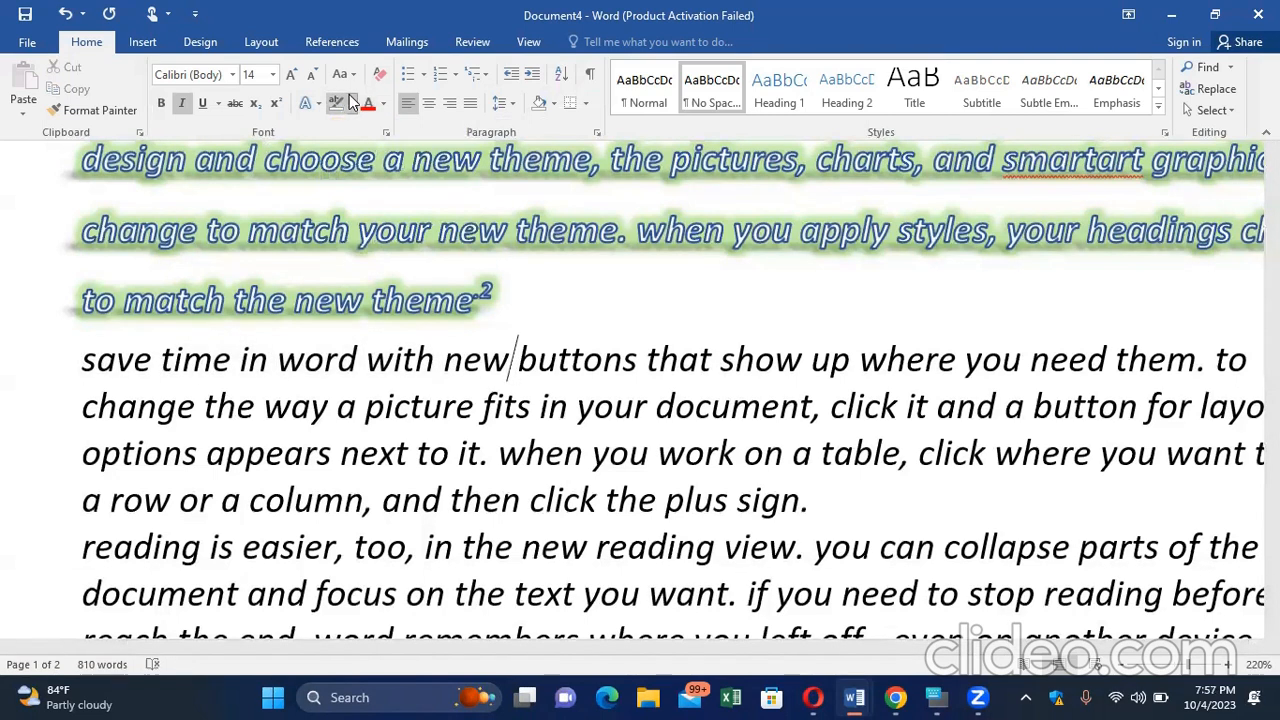
# Set the highlighter to yellow and highlight "save time in word" at the start of the paragraph
pyautogui.click(350, 102)
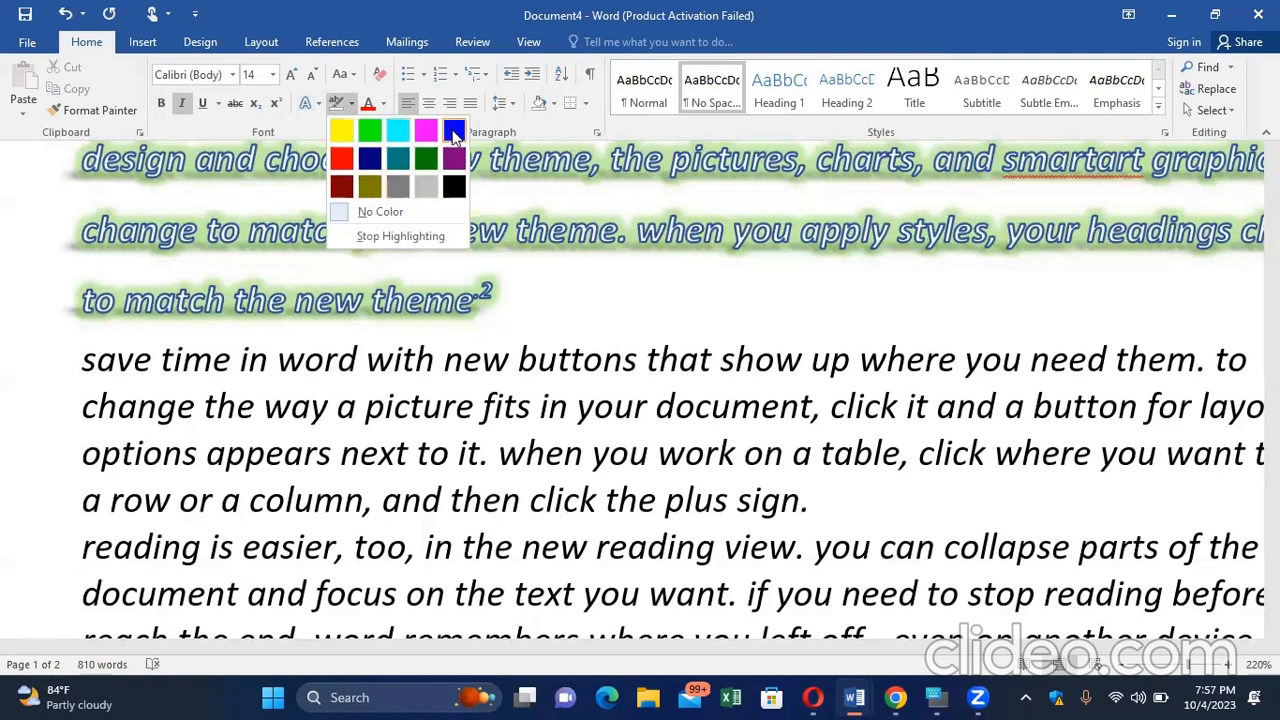
pyautogui.click(341, 131)
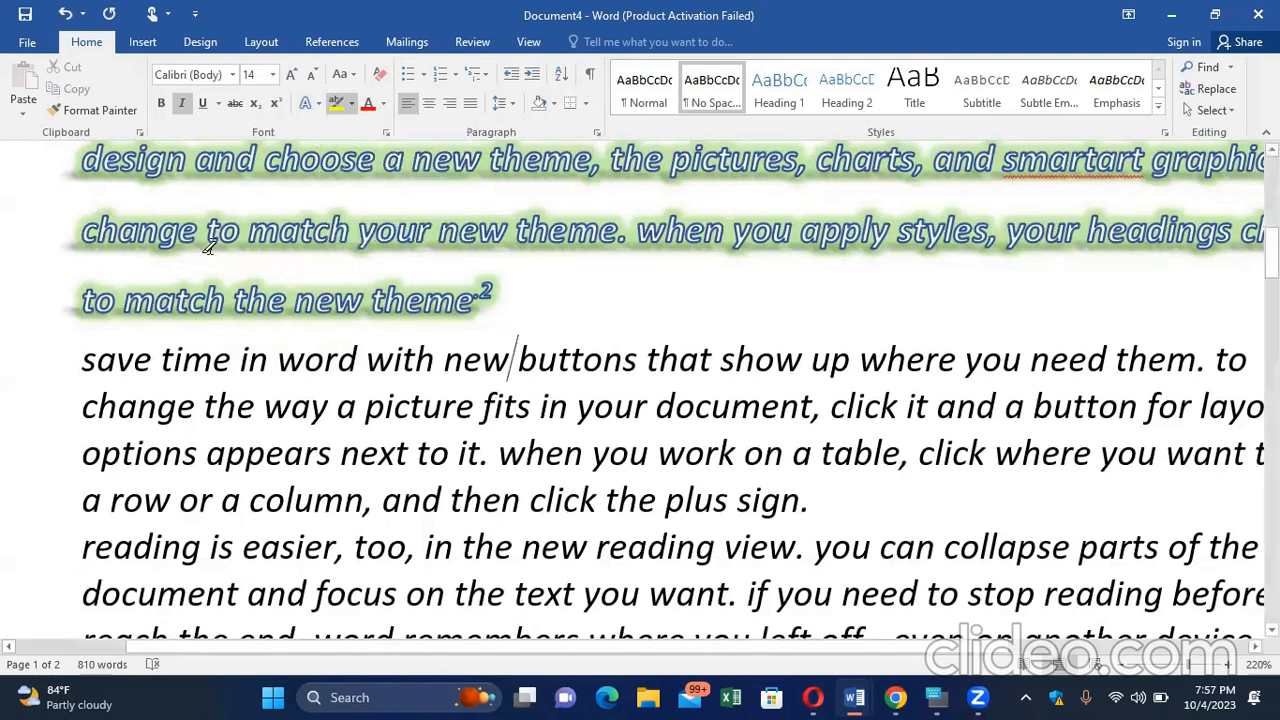
pyautogui.moveTo(84, 358)
pyautogui.mouseDown()
pyautogui.moveTo(350, 355)
pyautogui.moveTo(333, 350)
pyautogui.mouseUp()
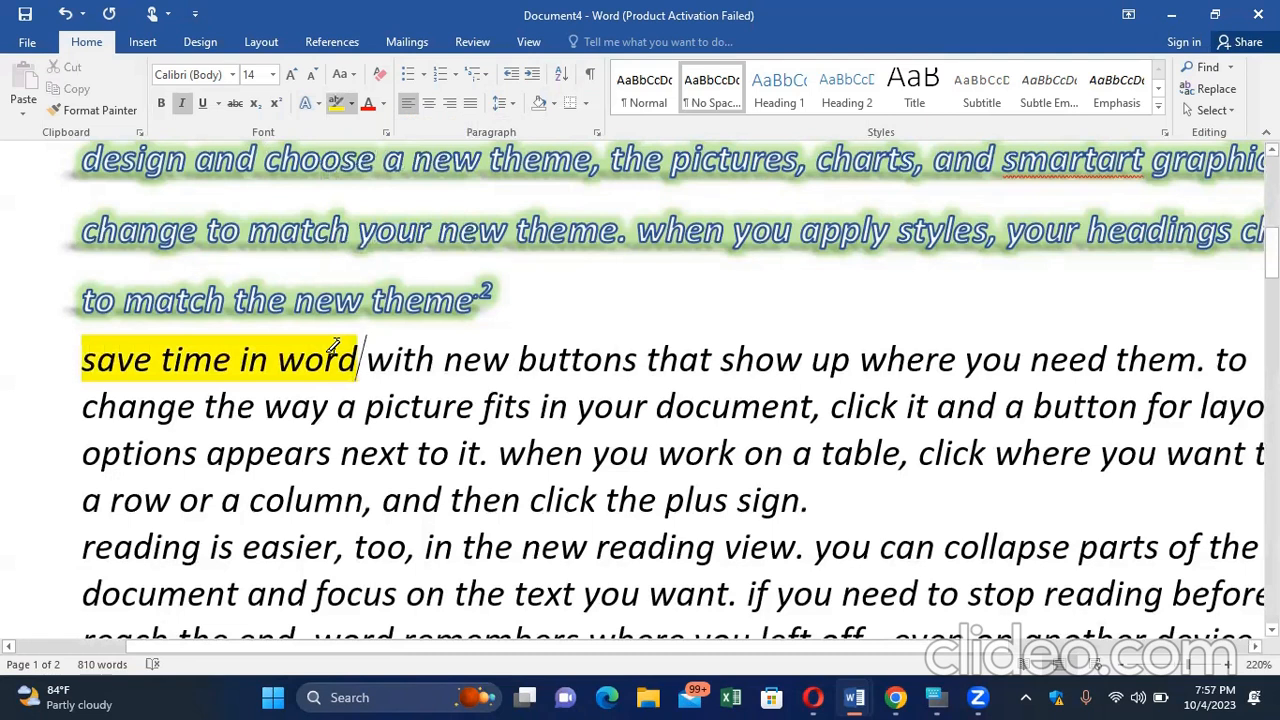
# Select the text from "new buttons" through "fits in your" and set its font color to black
pyautogui.click(385, 108)
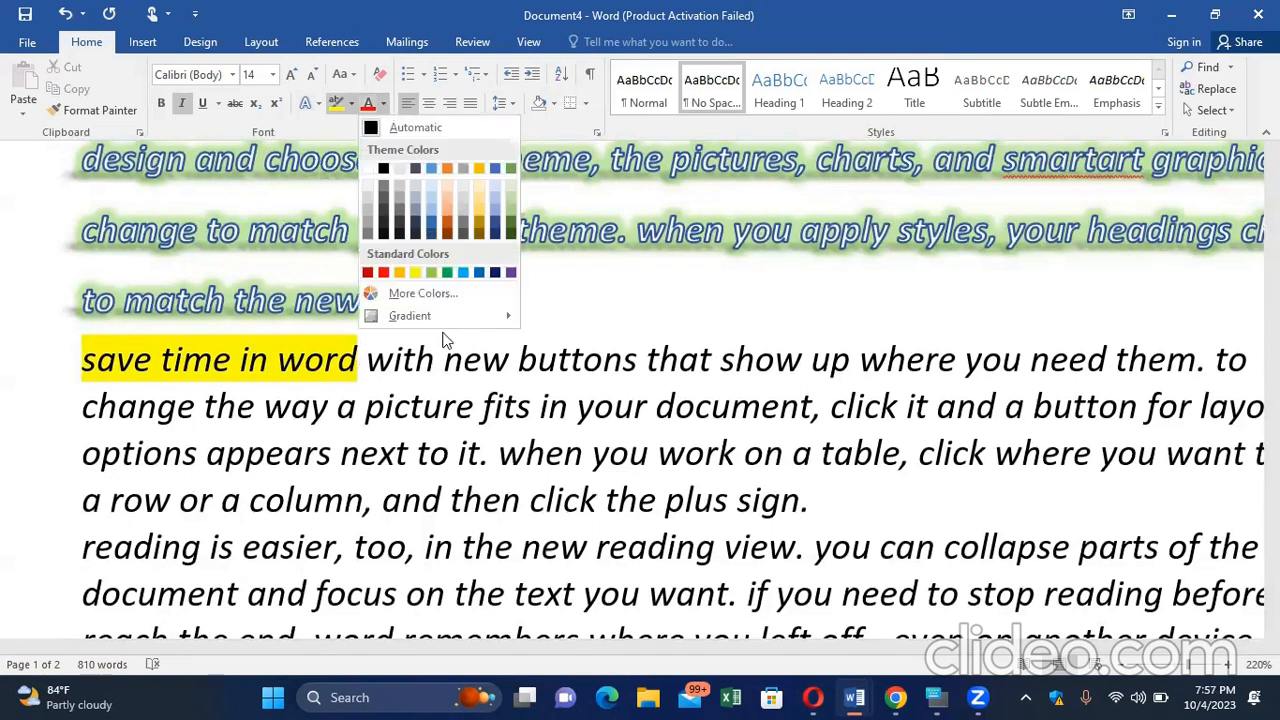
pyautogui.click(497, 390)
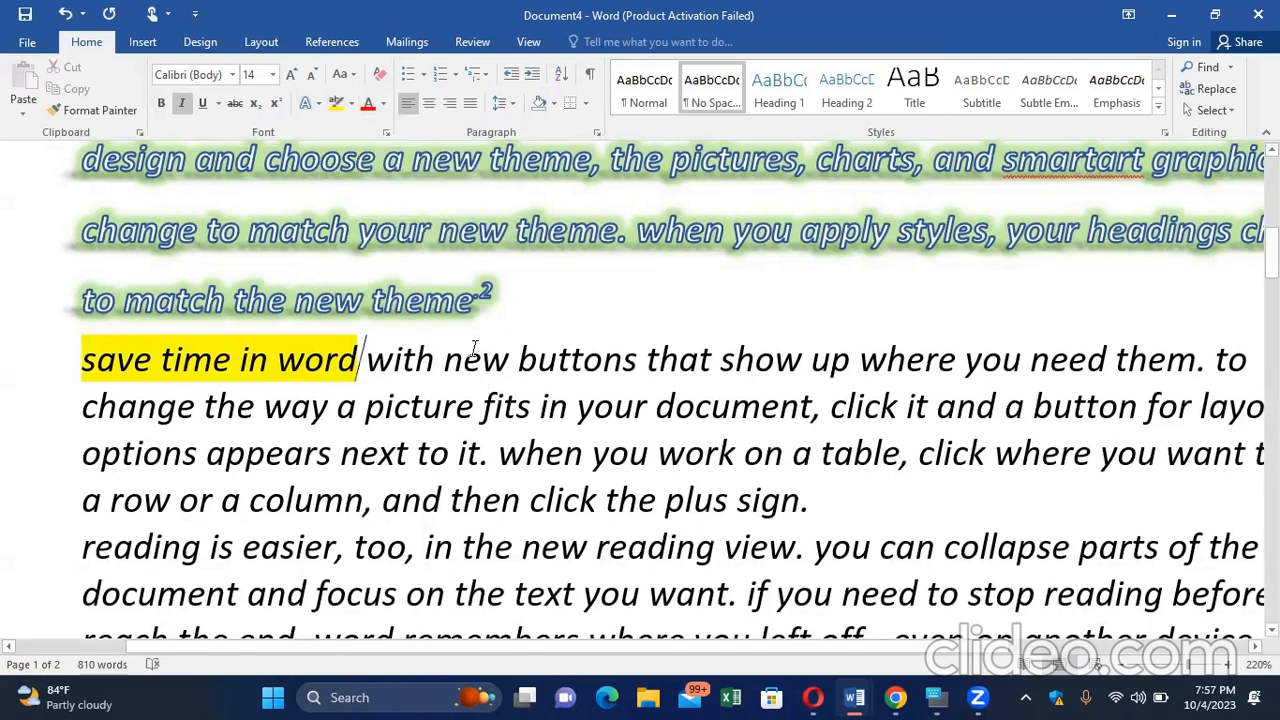
pyautogui.moveTo(444, 359); pyautogui.dragTo(654, 406)
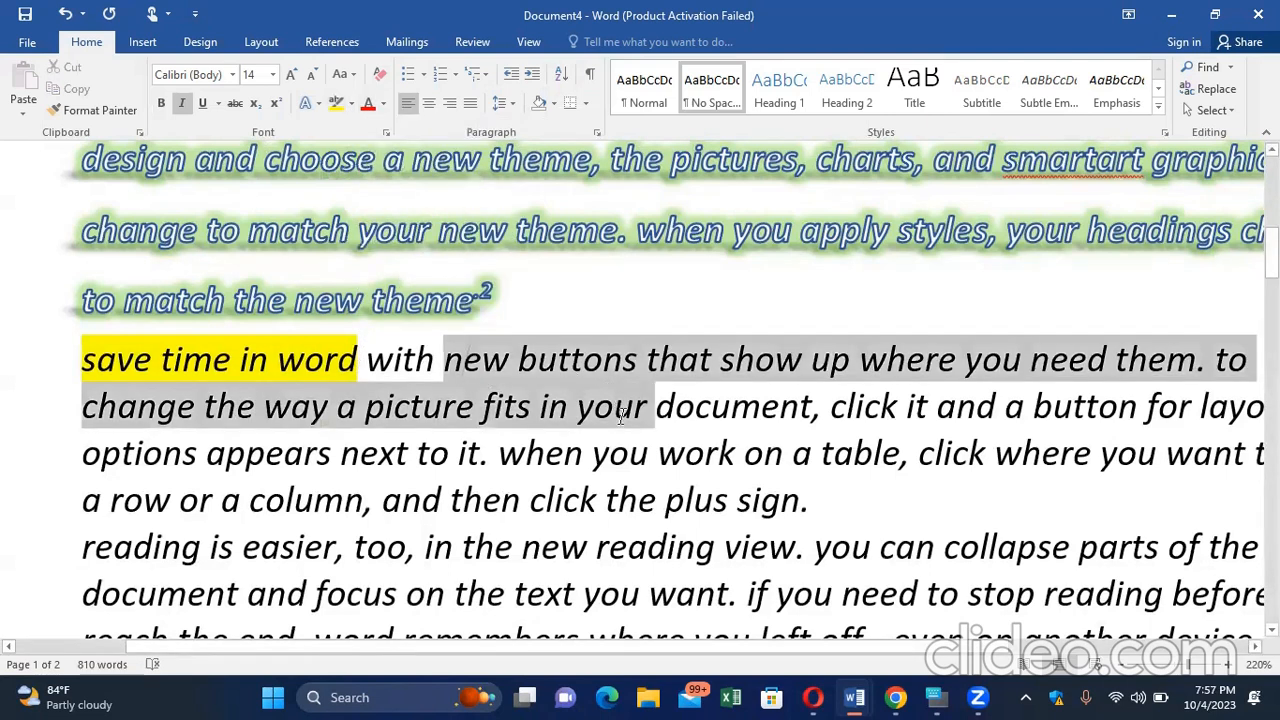
pyautogui.click(384, 105)
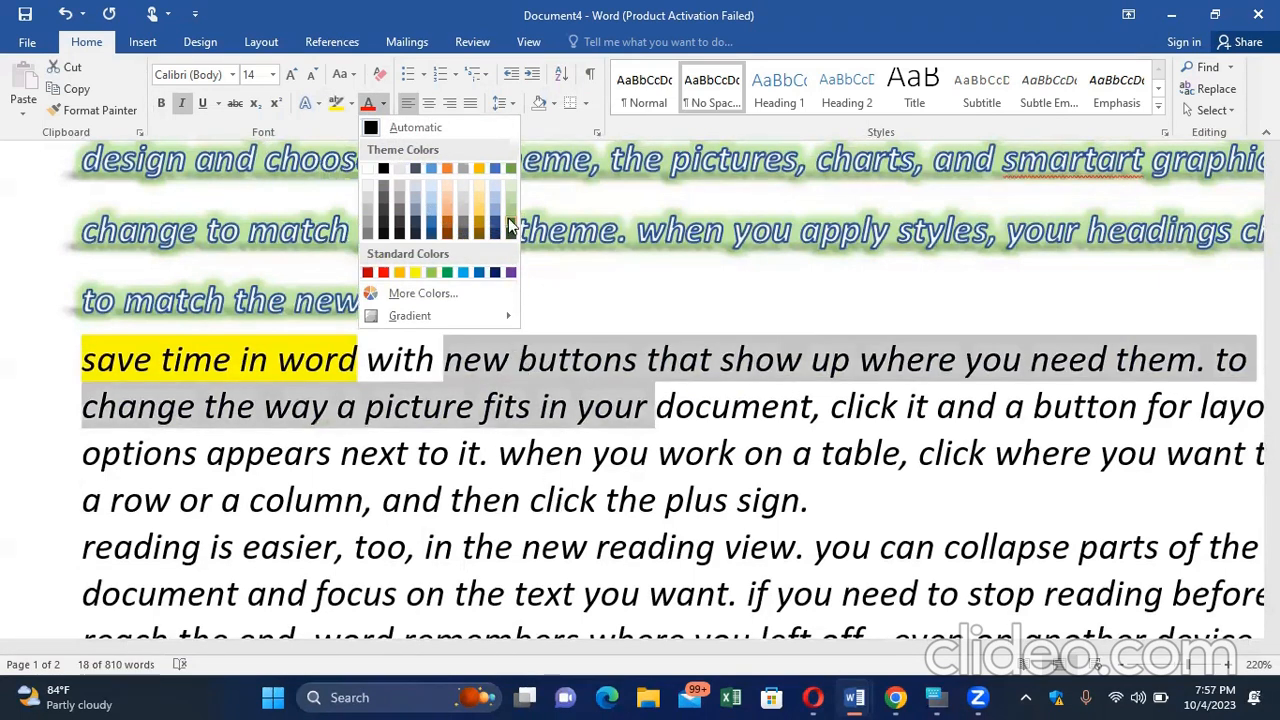
pyautogui.click(383, 168)
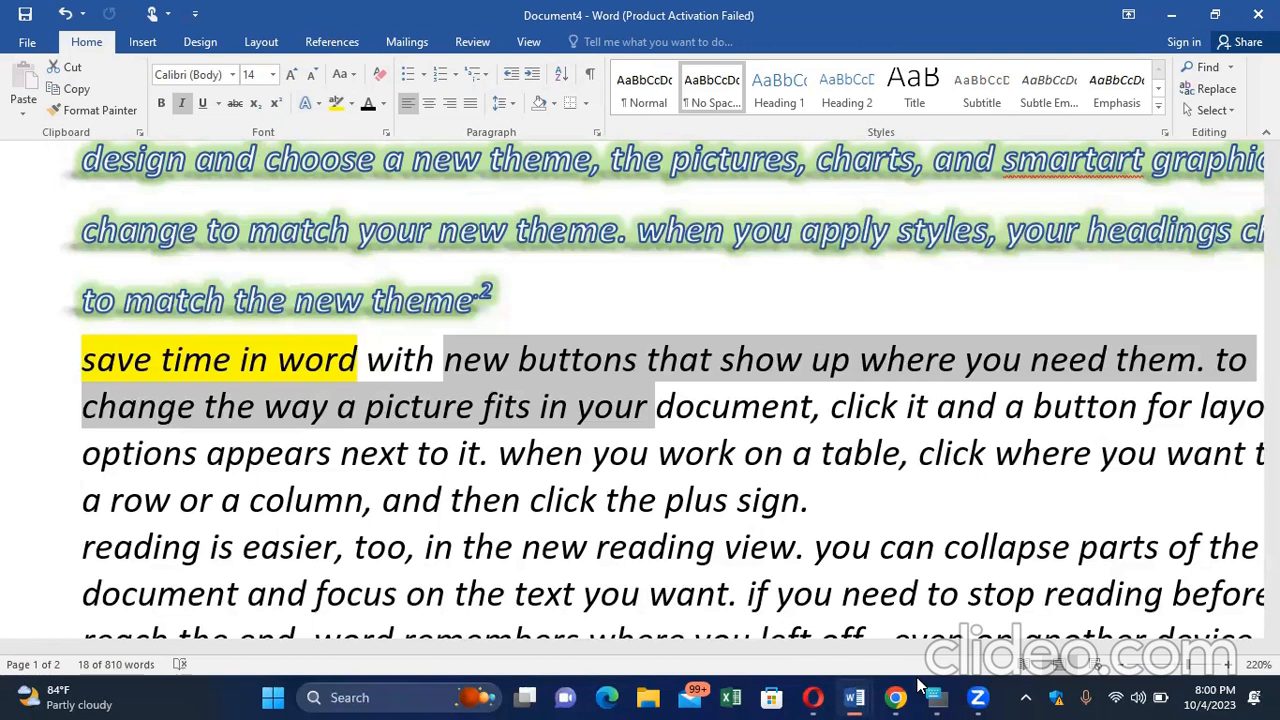
pyautogui.click(918, 685)
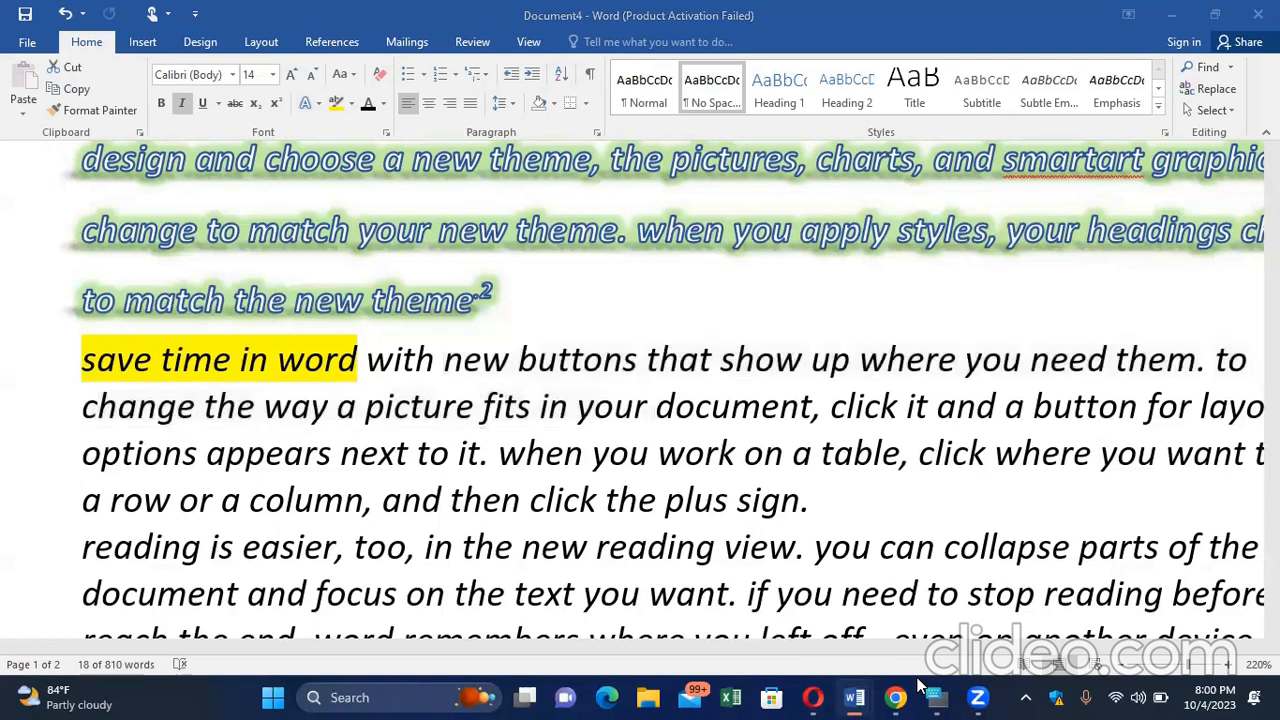